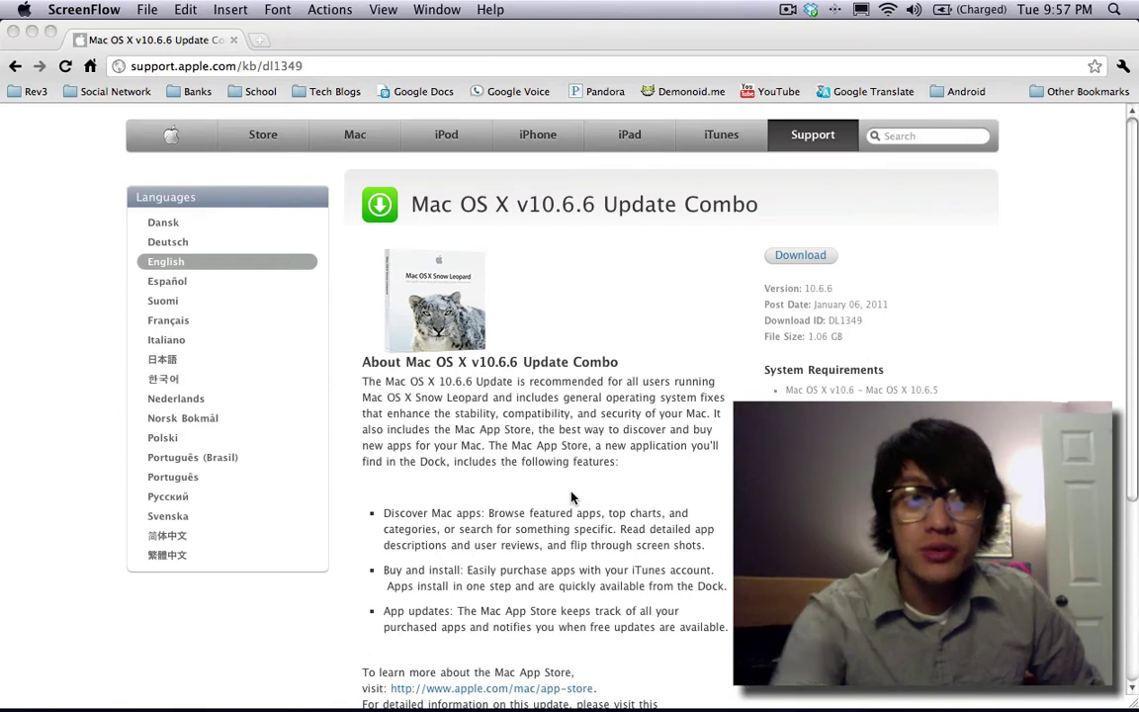
left_click(24, 10)
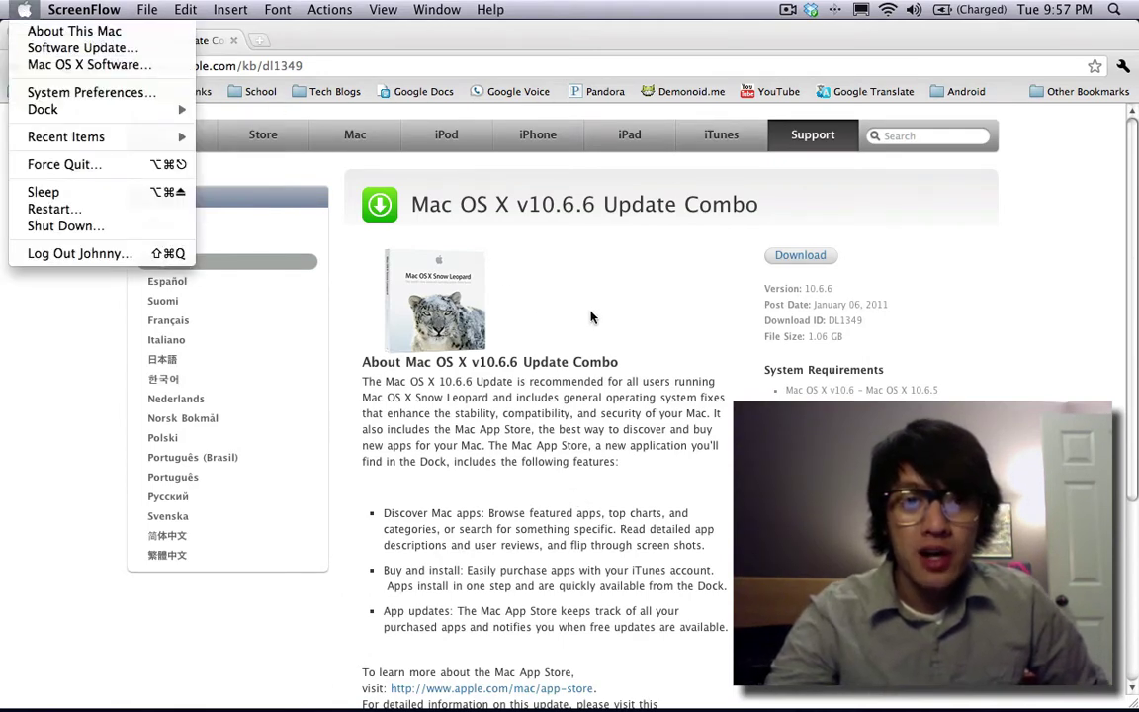
left_click(536, 296)
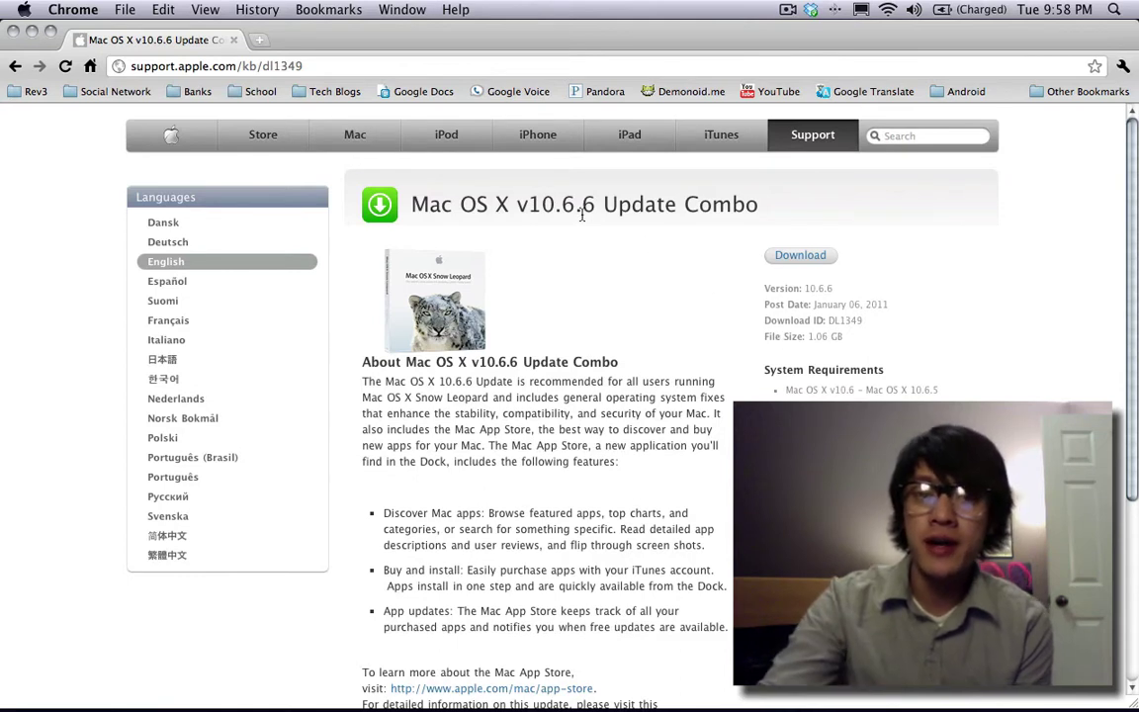
left_click_drag(582, 206, 592, 208)
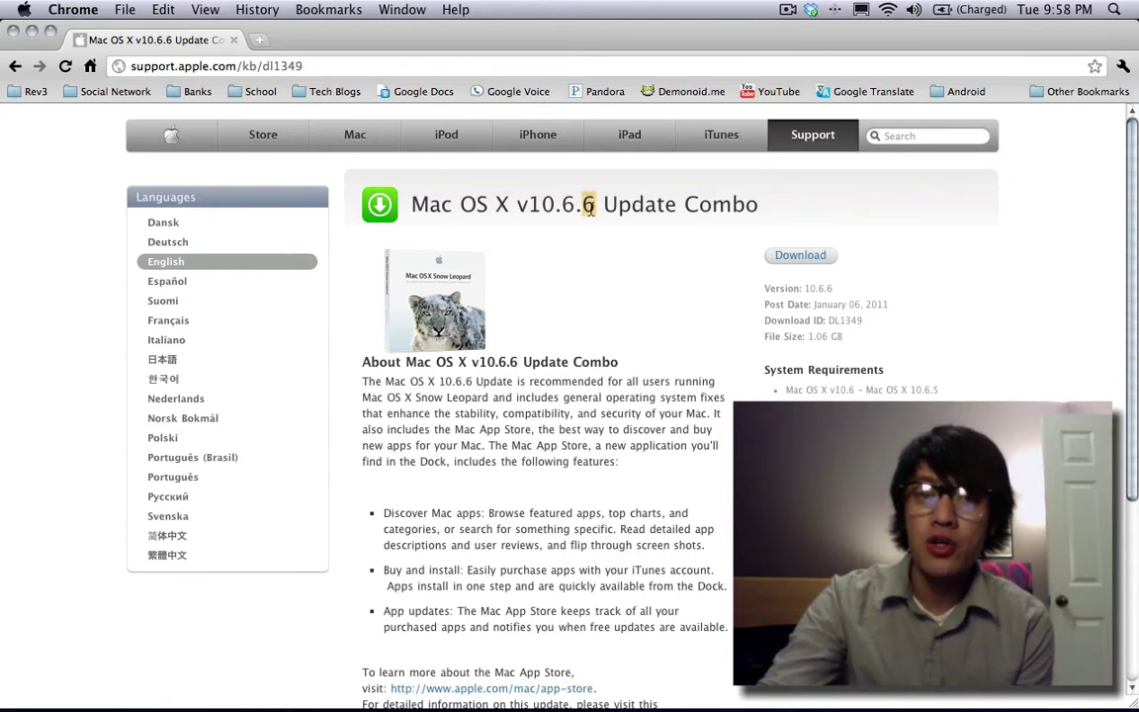
left_click(622, 243)
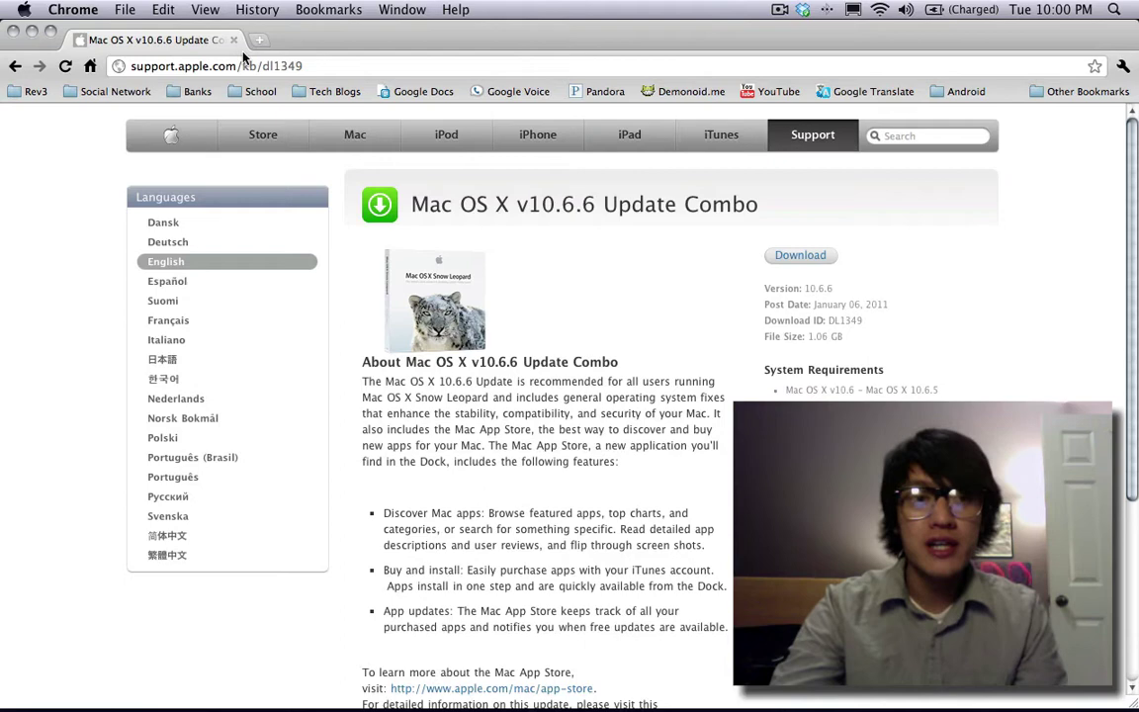
Mount MacOSXUpdCombo10.6.6.dmg from the desktop without verifying it, and launch MacOSXUpdCombo10.6.6.pkg
left_click_drag(316, 43, 354, 307)
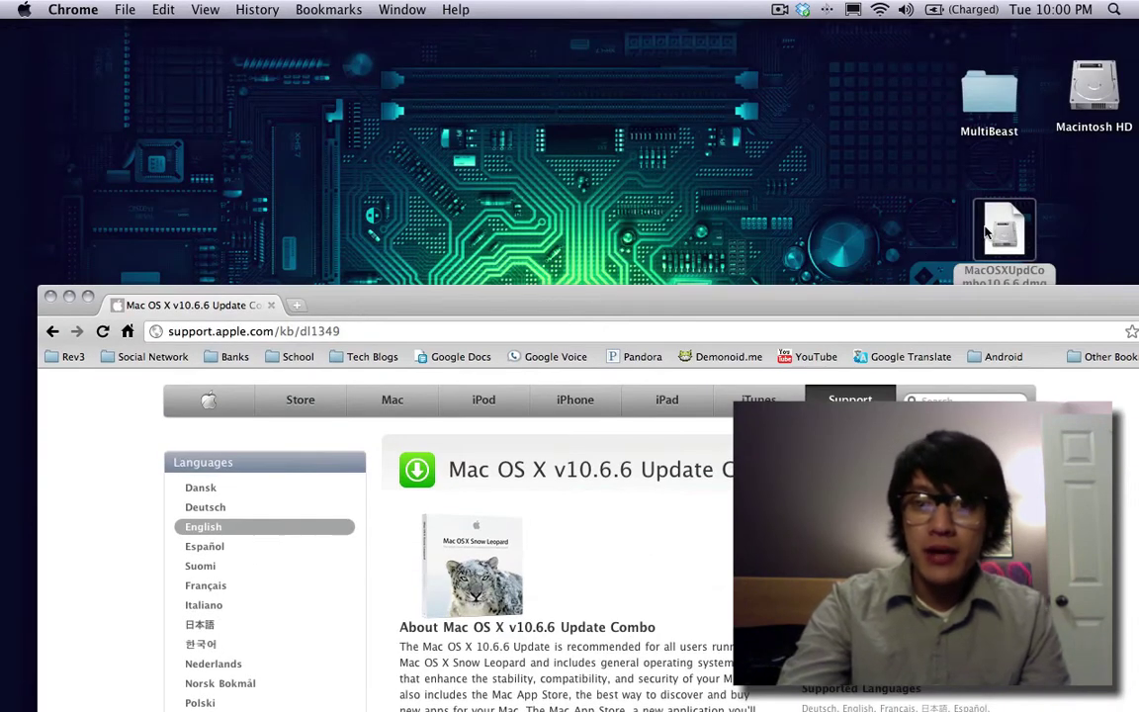
left_click_drag(1004, 230, 649, 158)
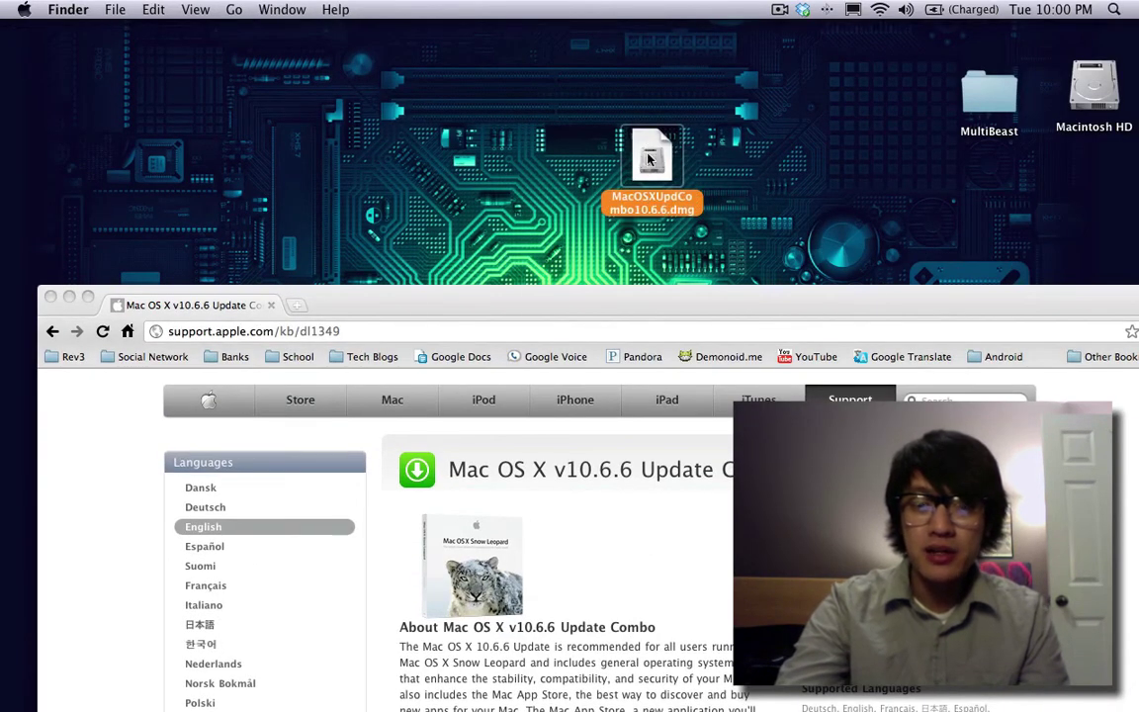
double_click(649, 160)
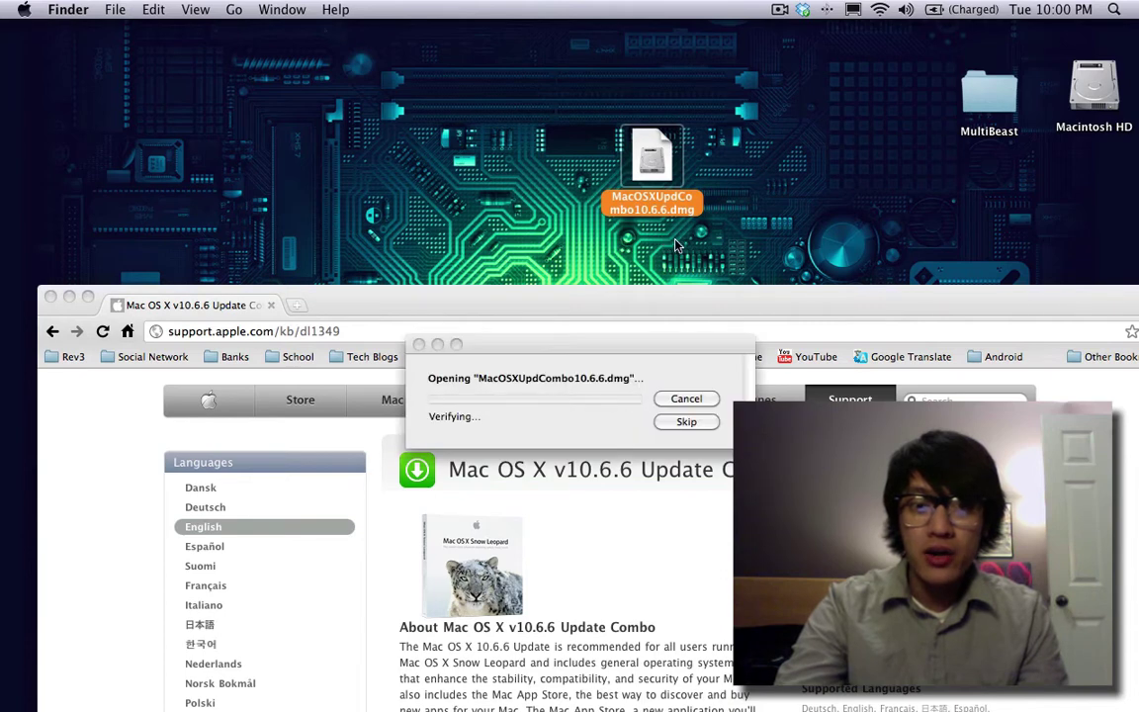
left_click(685, 399)
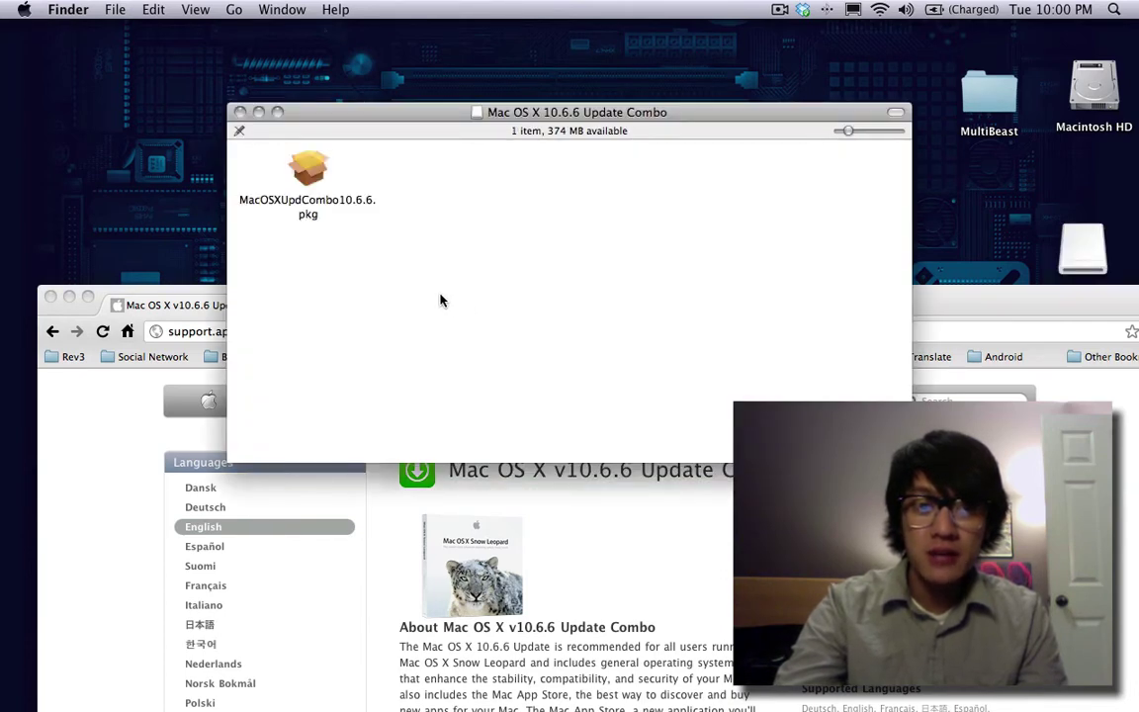
double_click(307, 170)
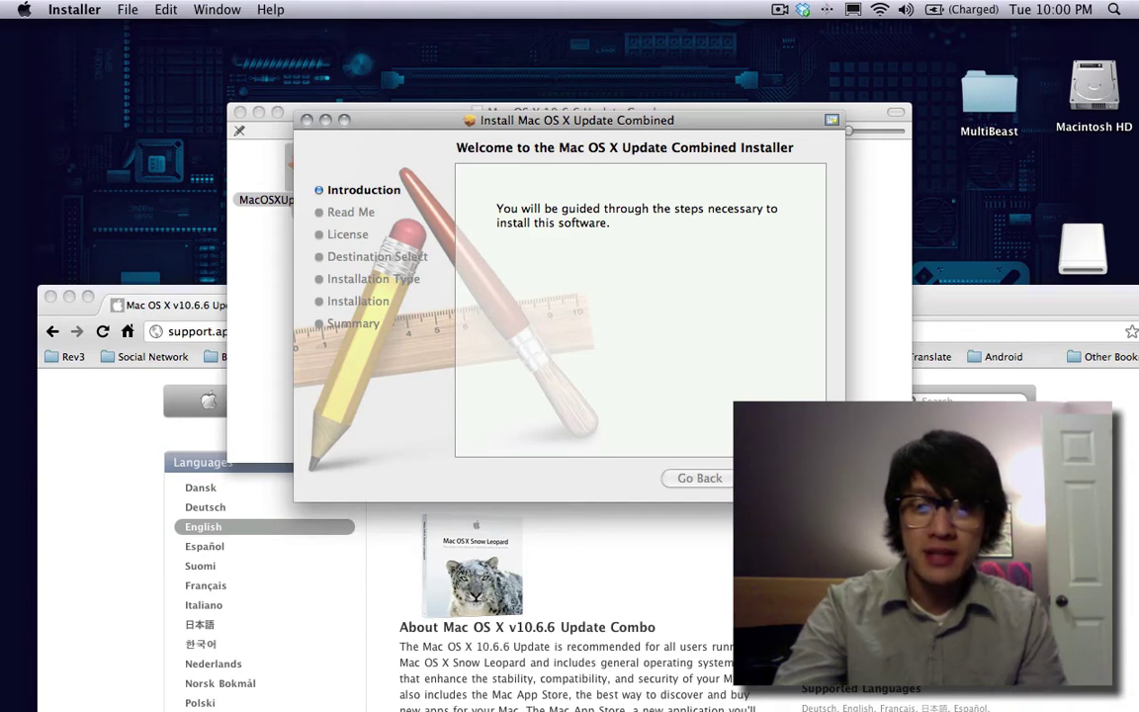
Accept the licence, install onto Macintosh HD, and authorize it with the admin password
key("Return")
key("Return")
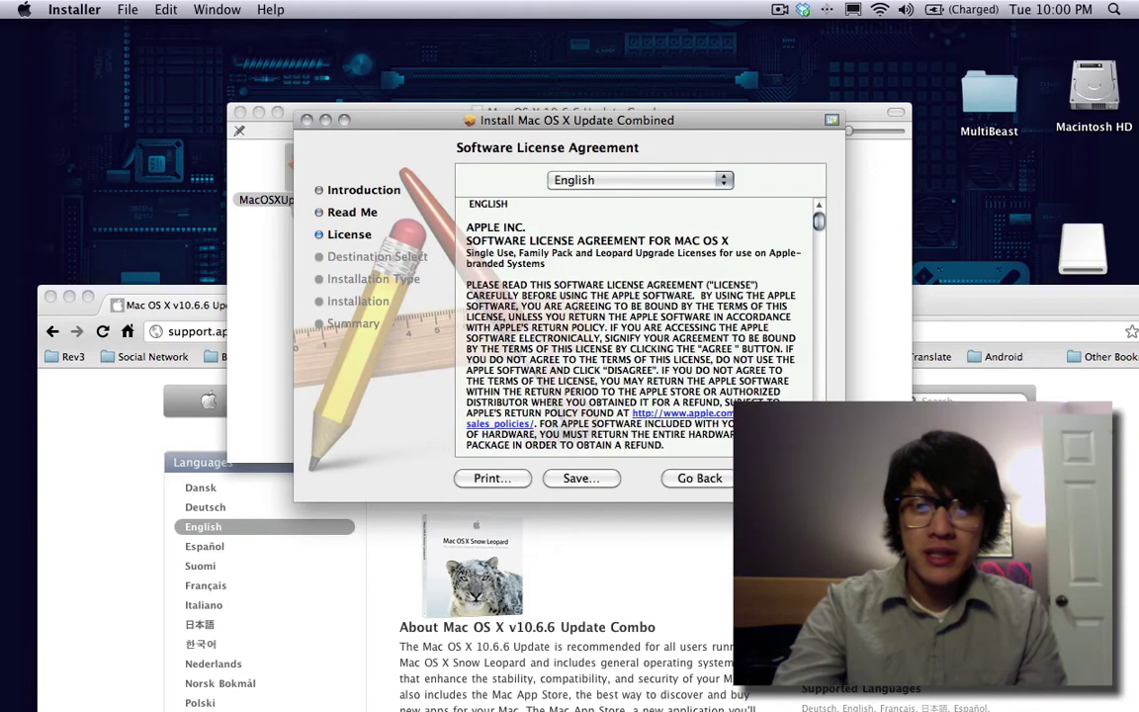
key("Return")
key("Return")
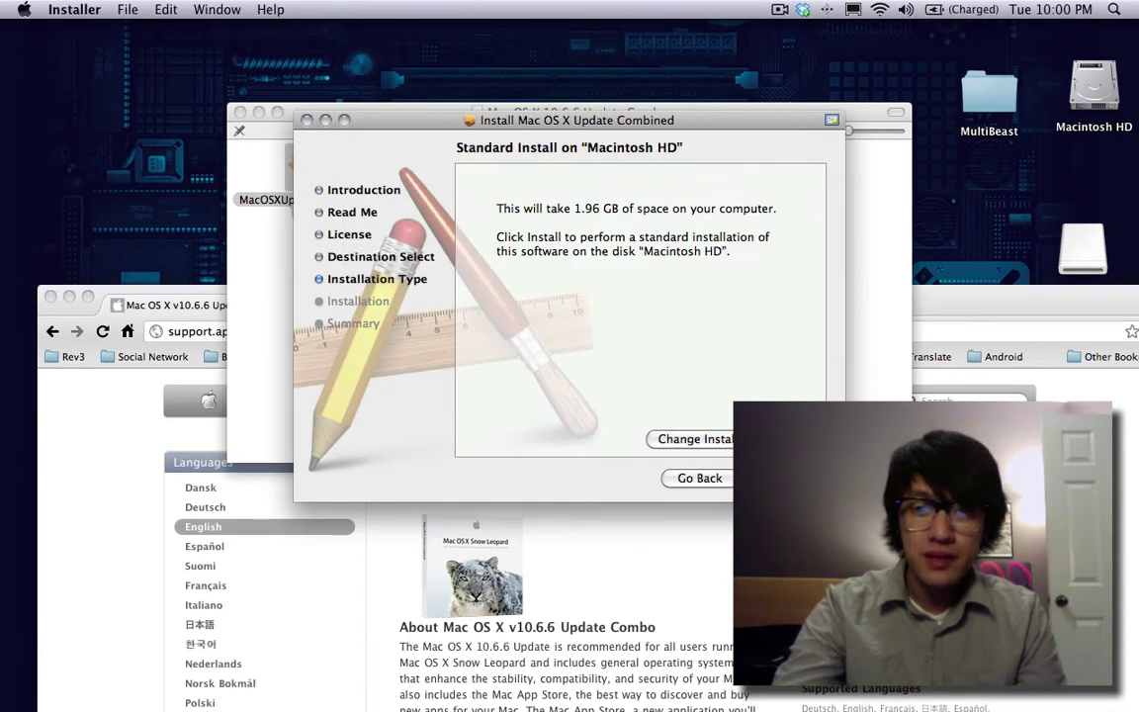
key("Return")
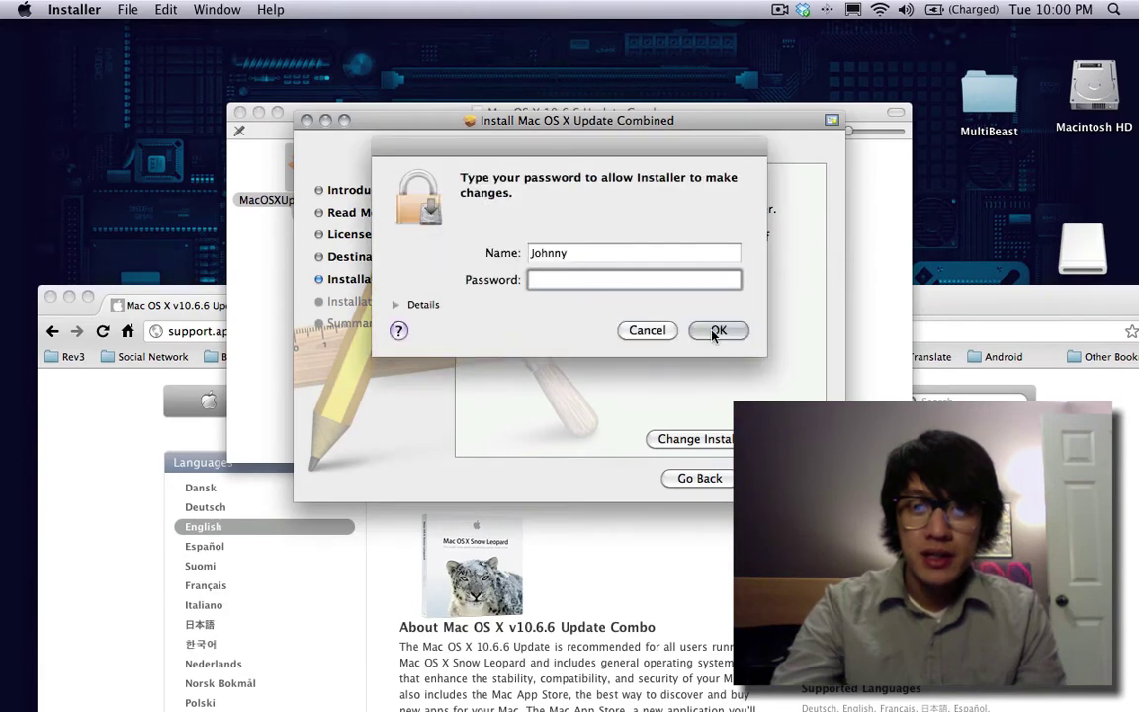
type("••••••••")
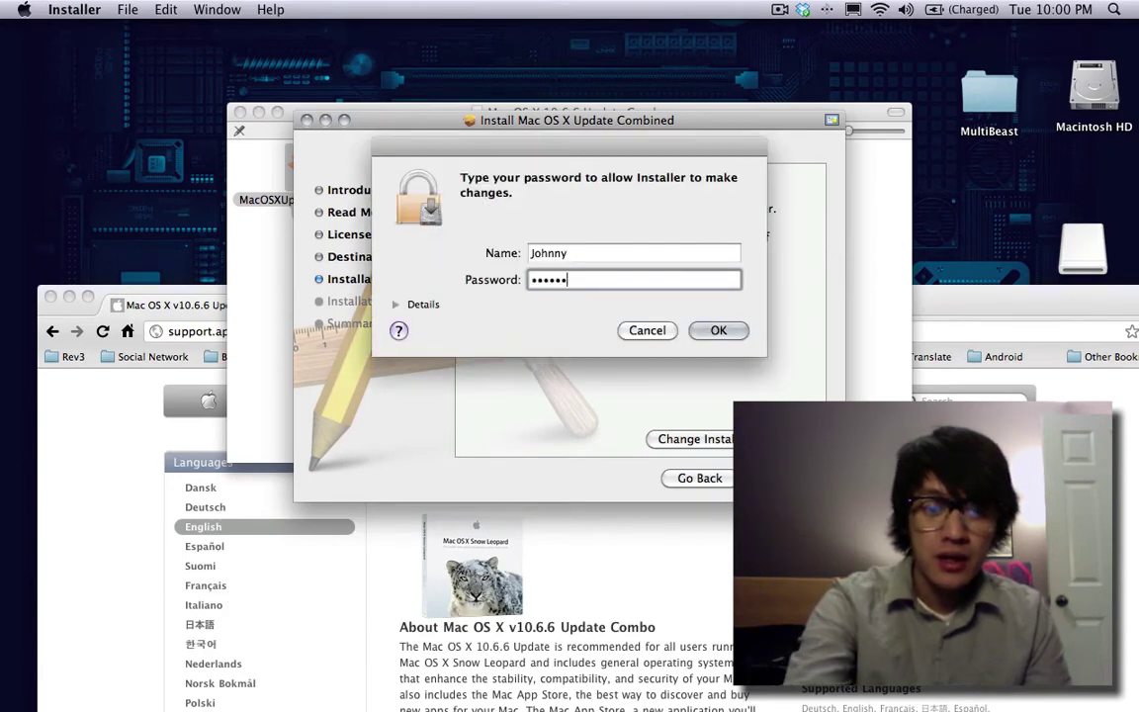
left_click(708, 334)
left_click(658, 228)
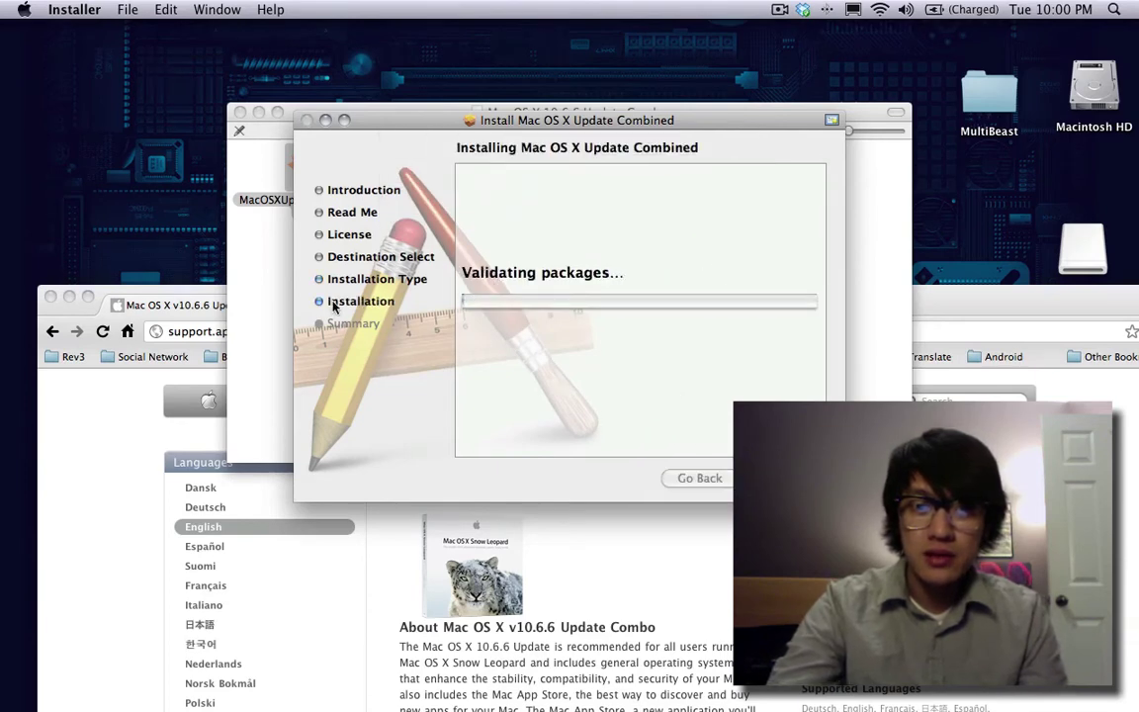
left_click_drag(405, 122, 242, 72)
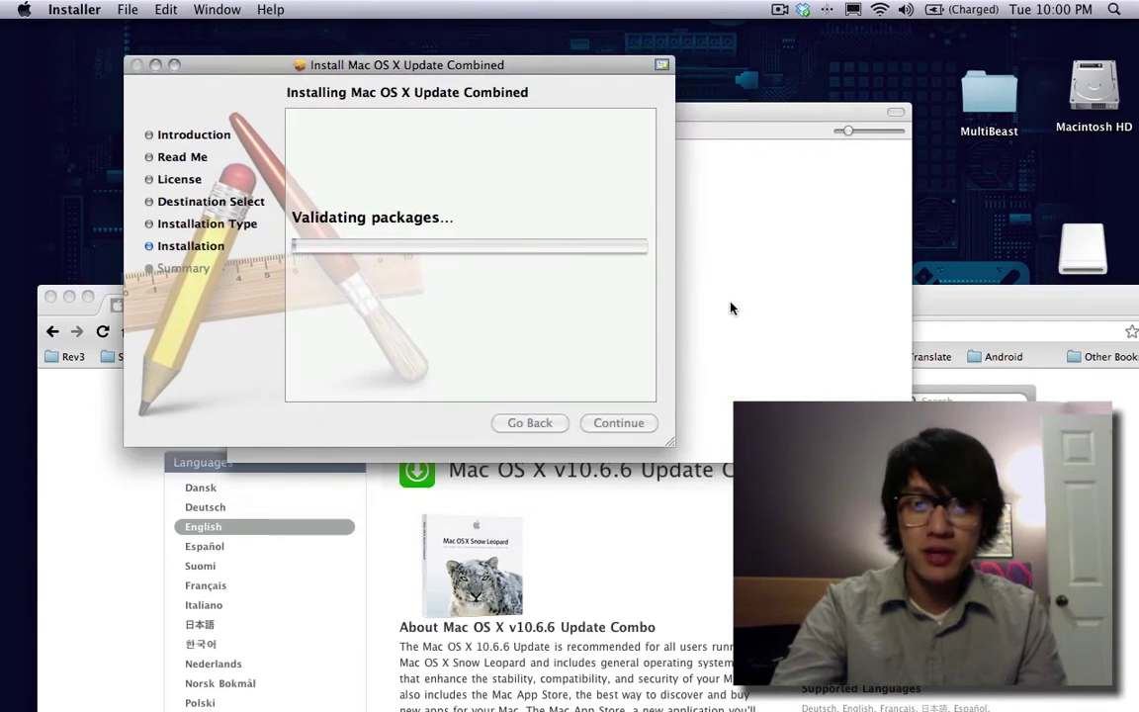
mouse_move(940, 303)
left_mouse_down()
mouse_move(927, 267)
mouse_move(936, 339)
mouse_move(936, 317)
mouse_move(945, 318)
left_mouse_up()
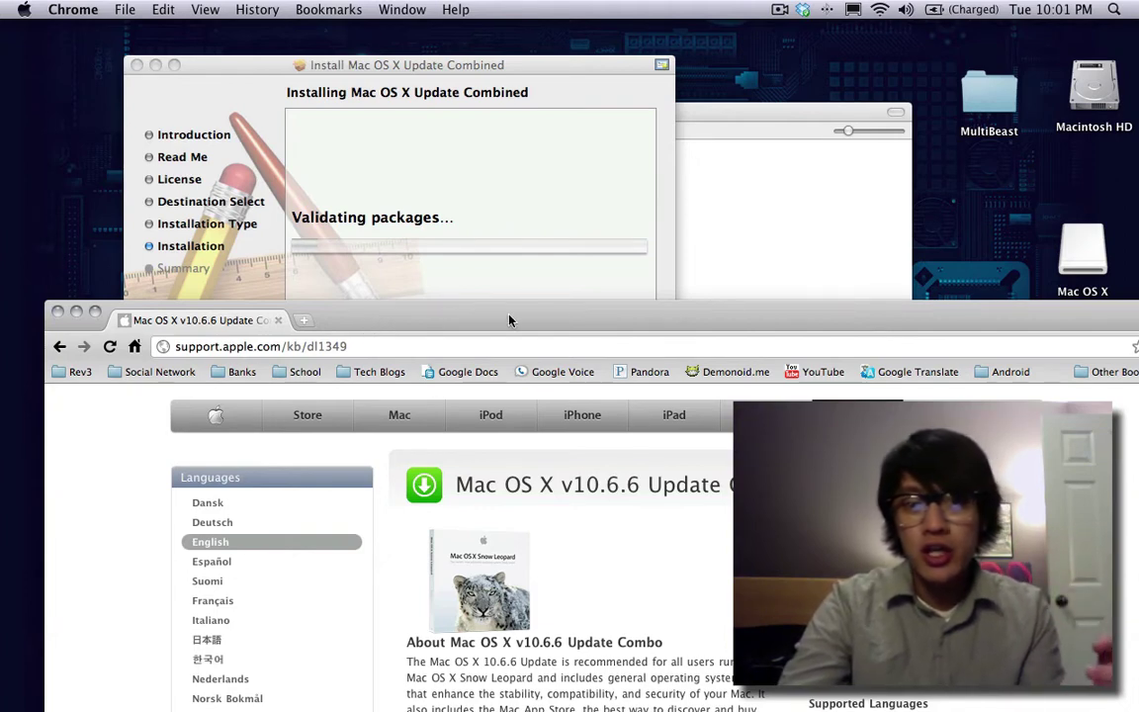
Open the desktop MultiBeast folder, arrange the Finder windows, and select the MultiBeast package
double_click(984, 94)
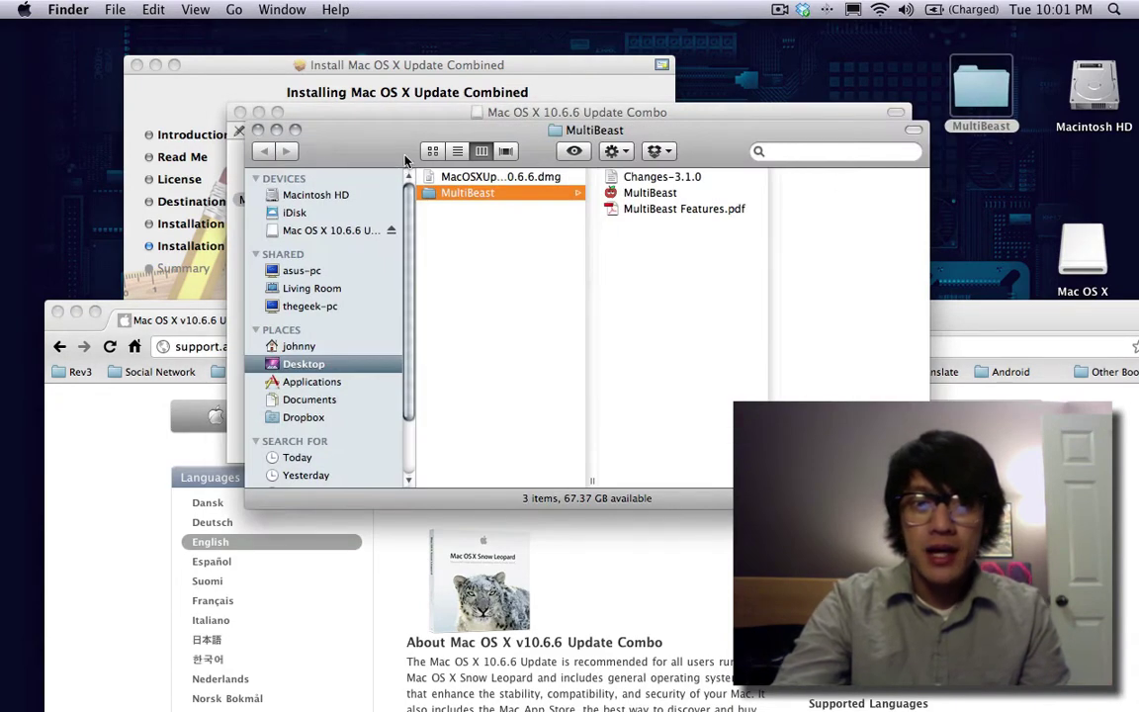
left_click_drag(365, 147, 276, 218)
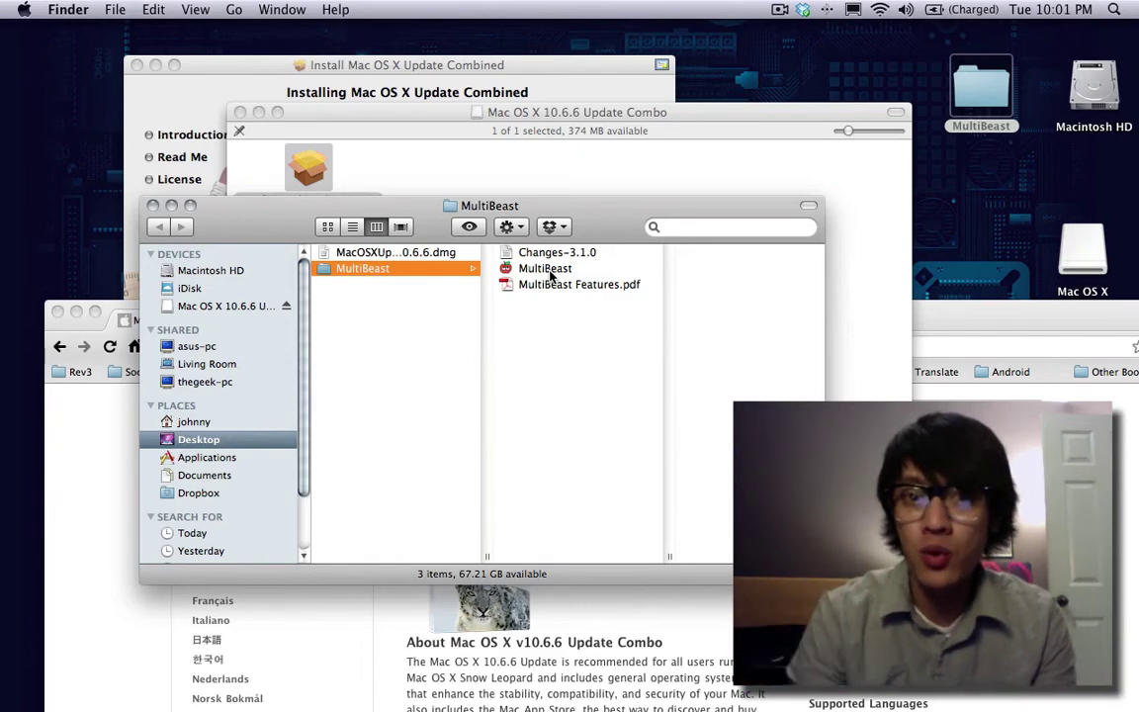
left_click_drag(548, 114, 351, 52)
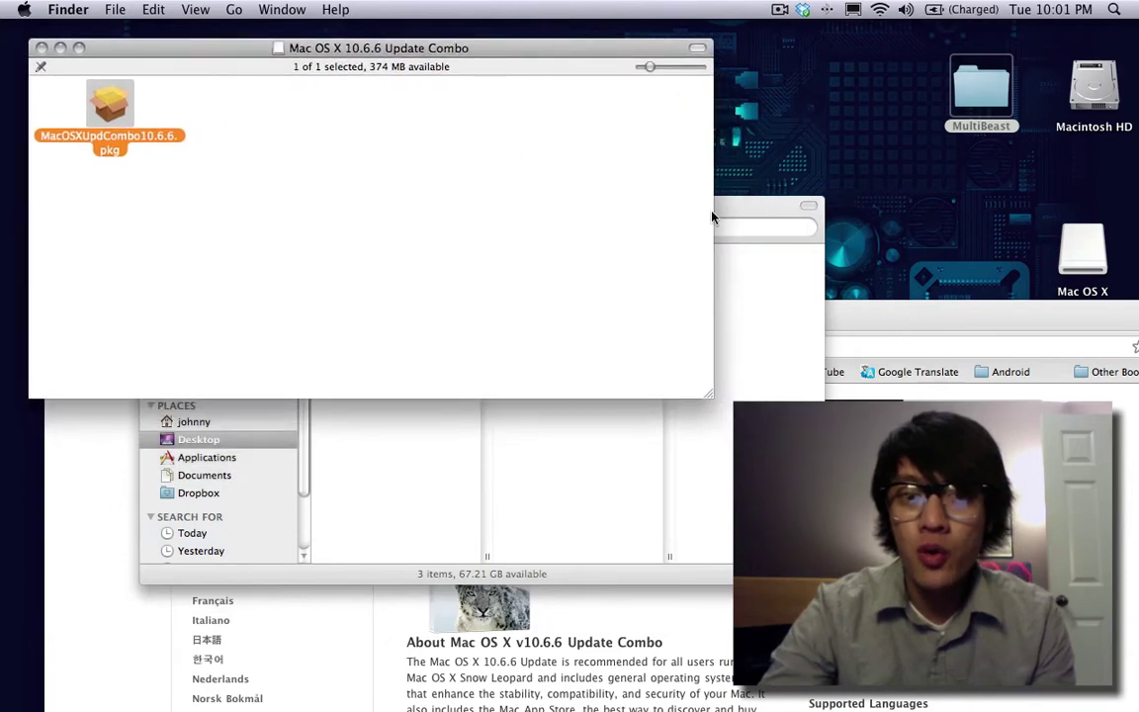
left_click_drag(730, 210, 950, 157)
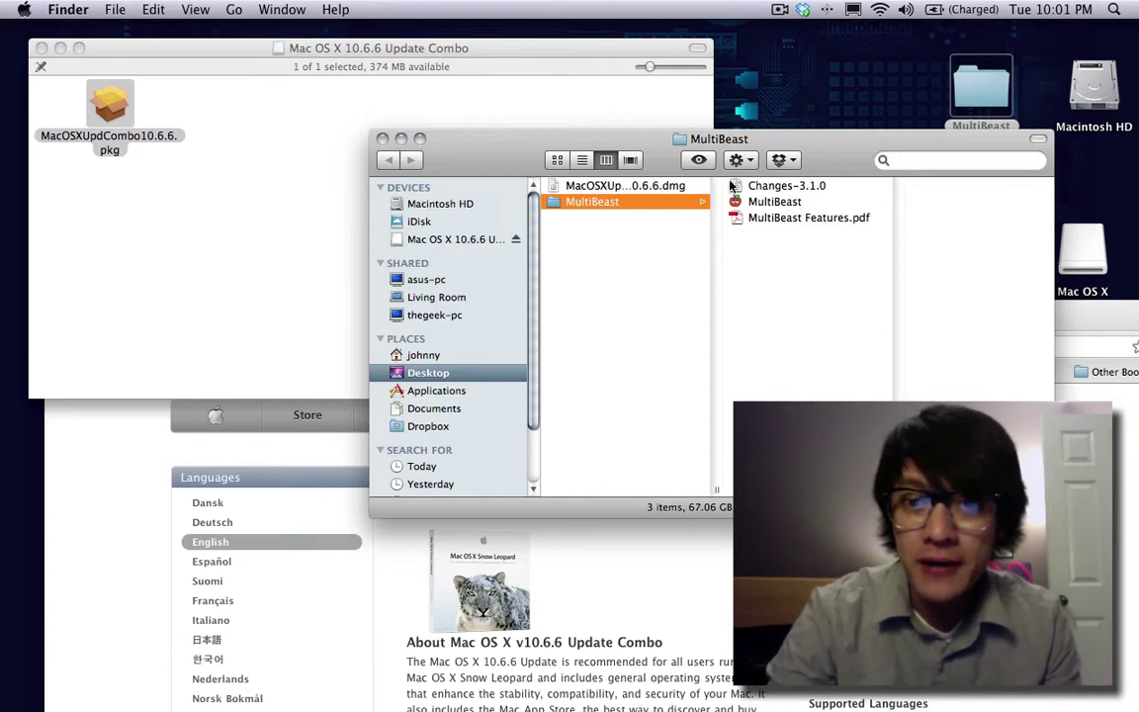
left_click_drag(660, 166, 690, 199)
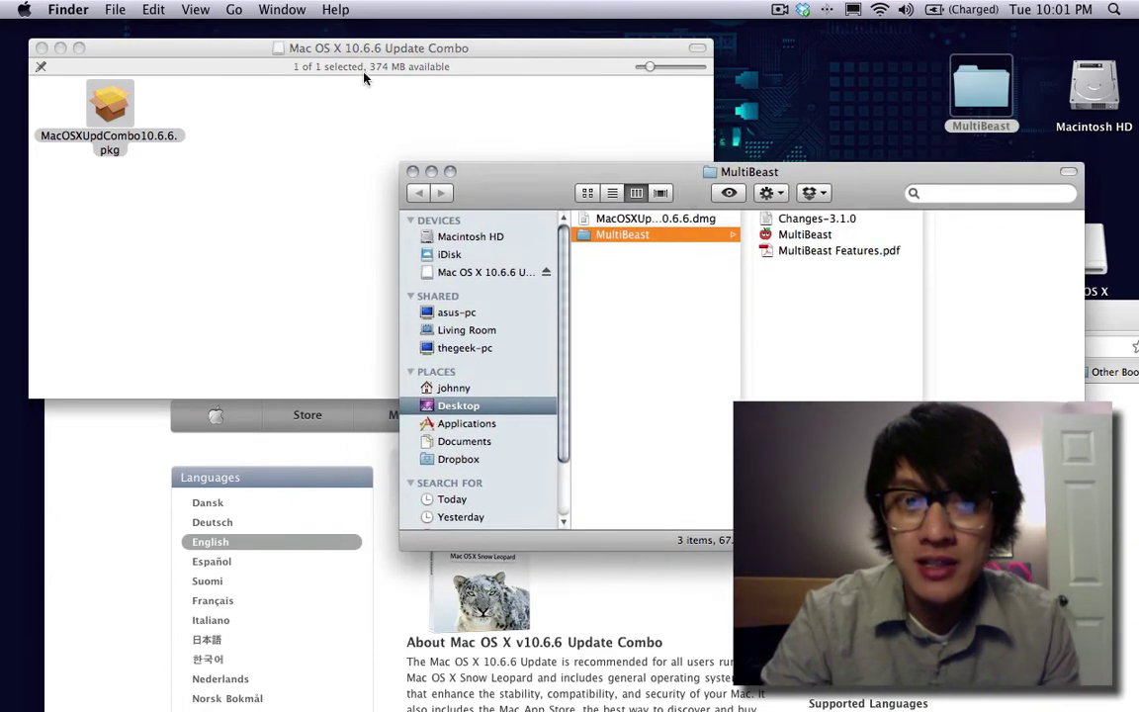
left_click_drag(373, 50, 351, 48)
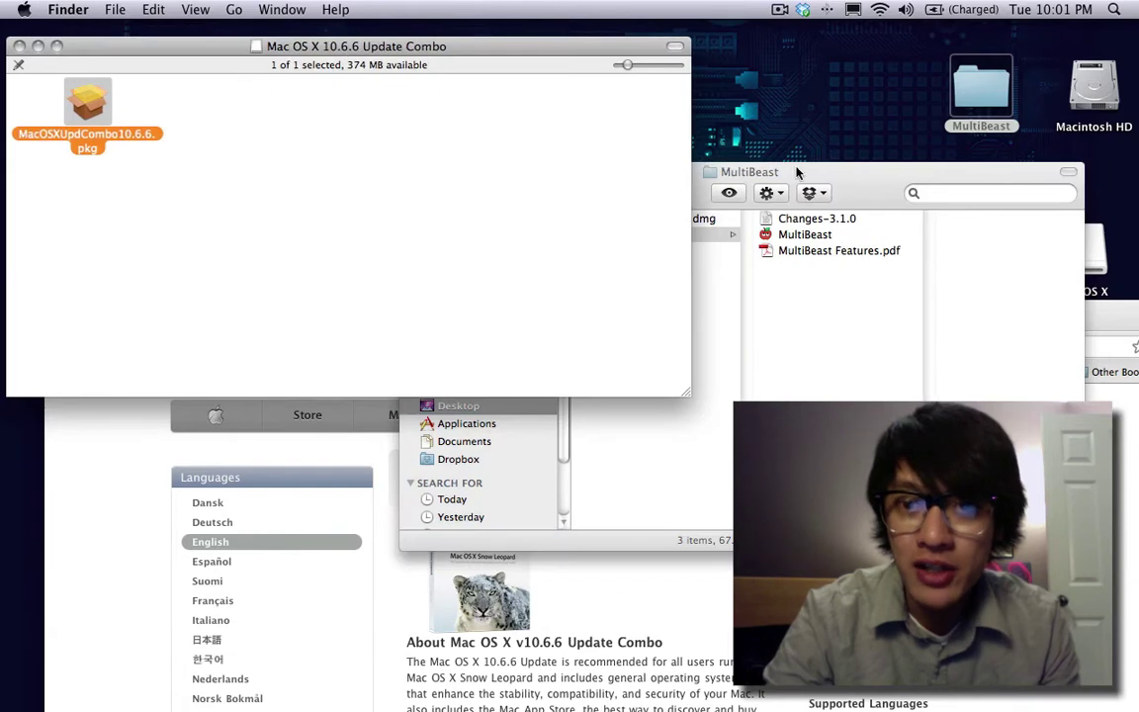
left_click_drag(794, 171, 833, 84)
left_click(830, 147)
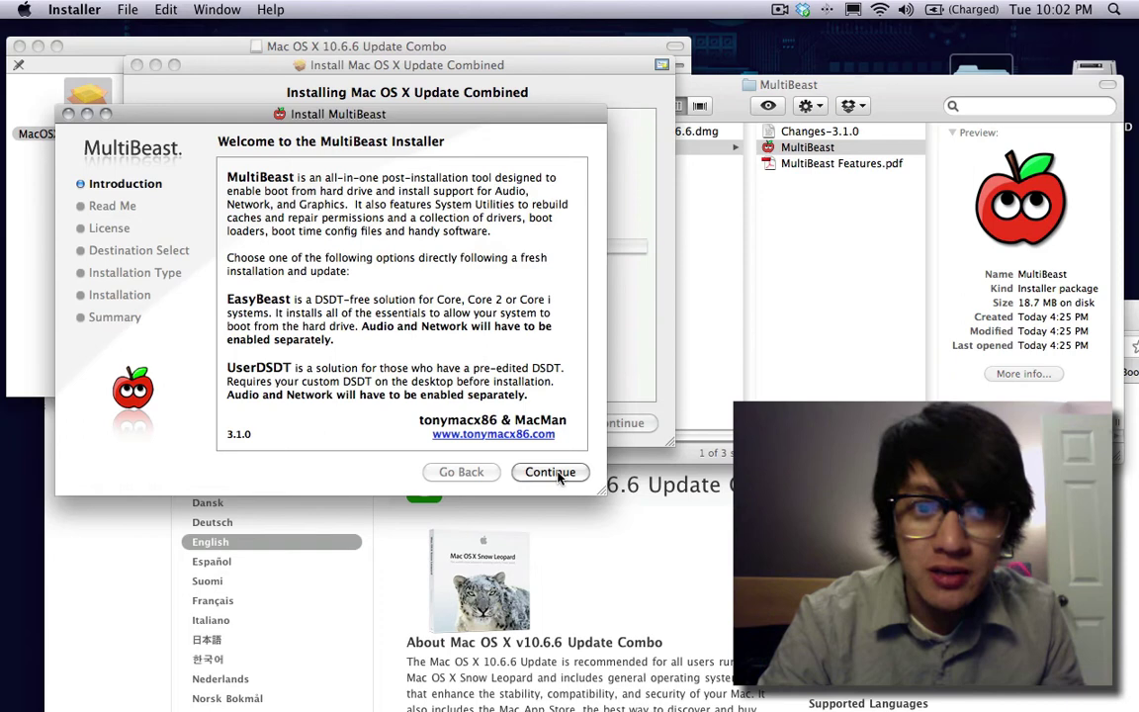
Accept the MultiBeast licence and keep Macintosh HD as the install destination
left_click(551, 472)
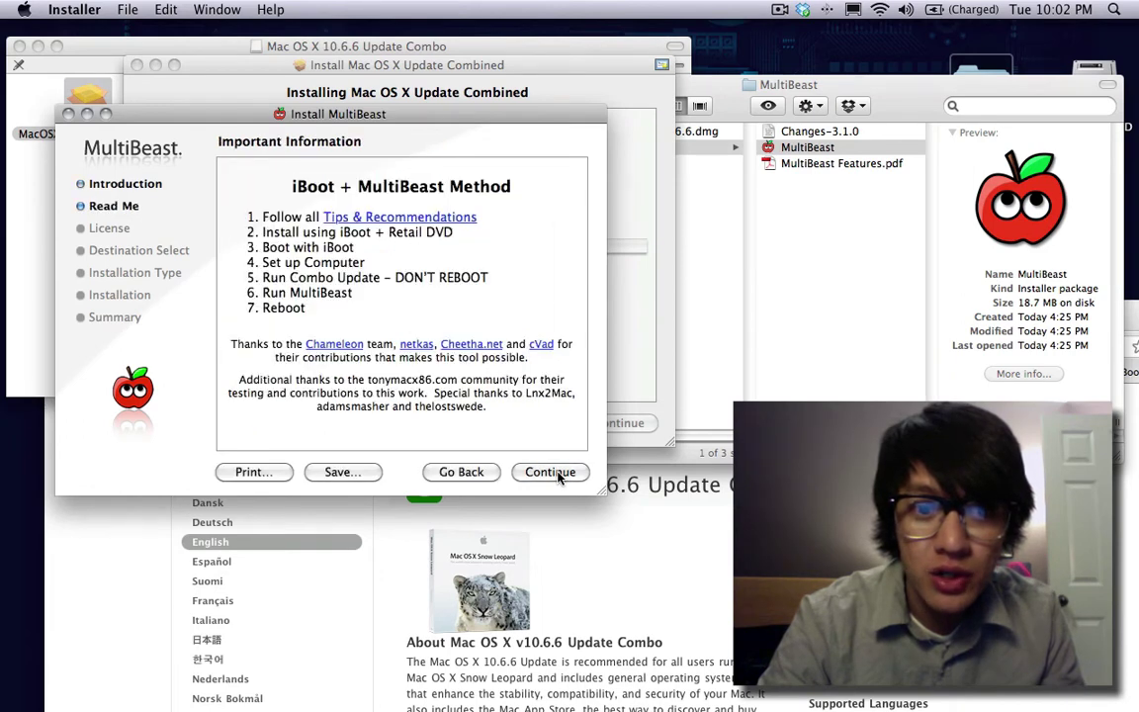
left_click(558, 475)
left_click(559, 474)
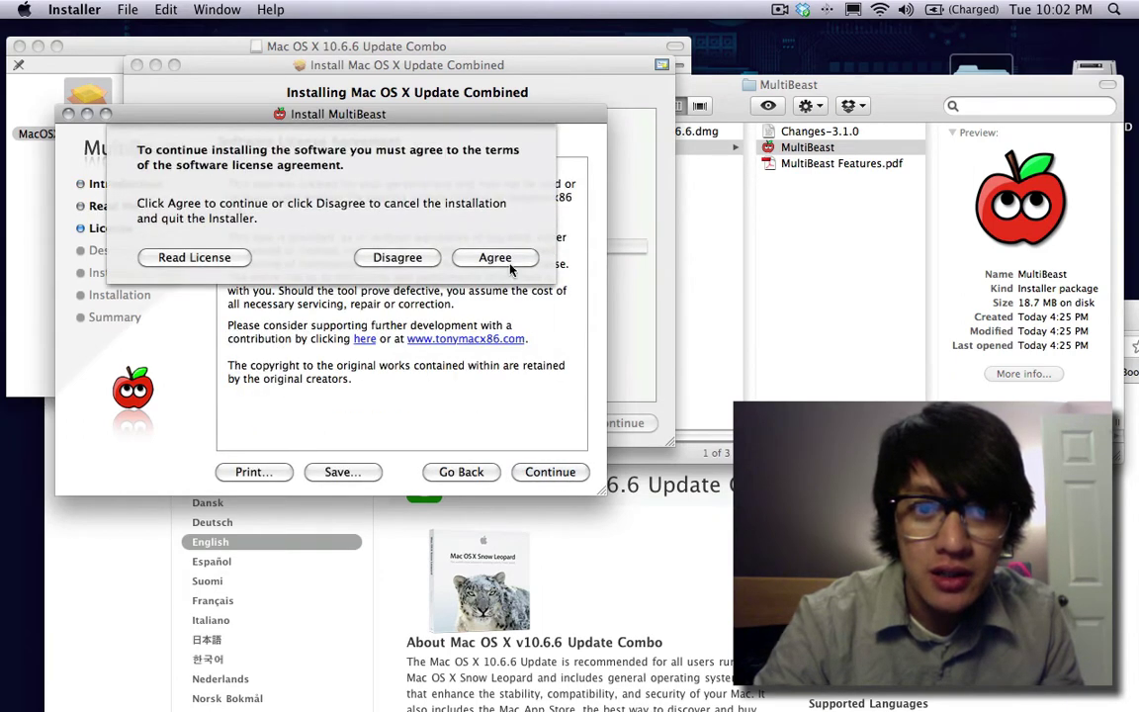
left_click(511, 260)
left_click(552, 472)
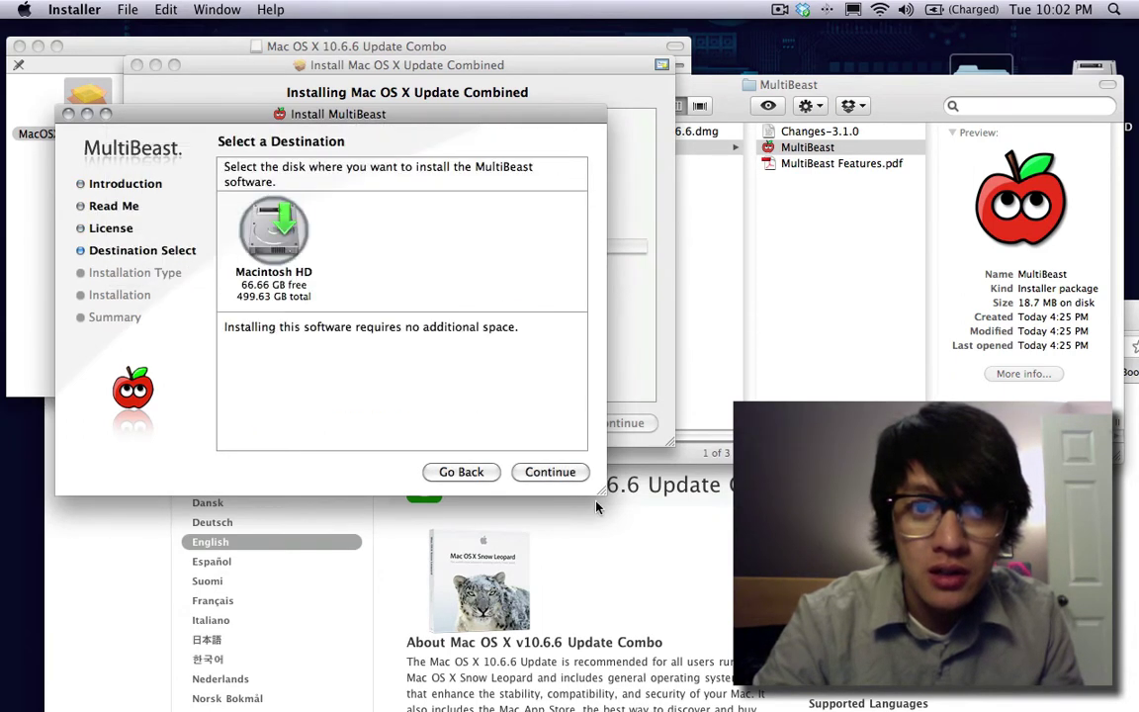
left_click(551, 473)
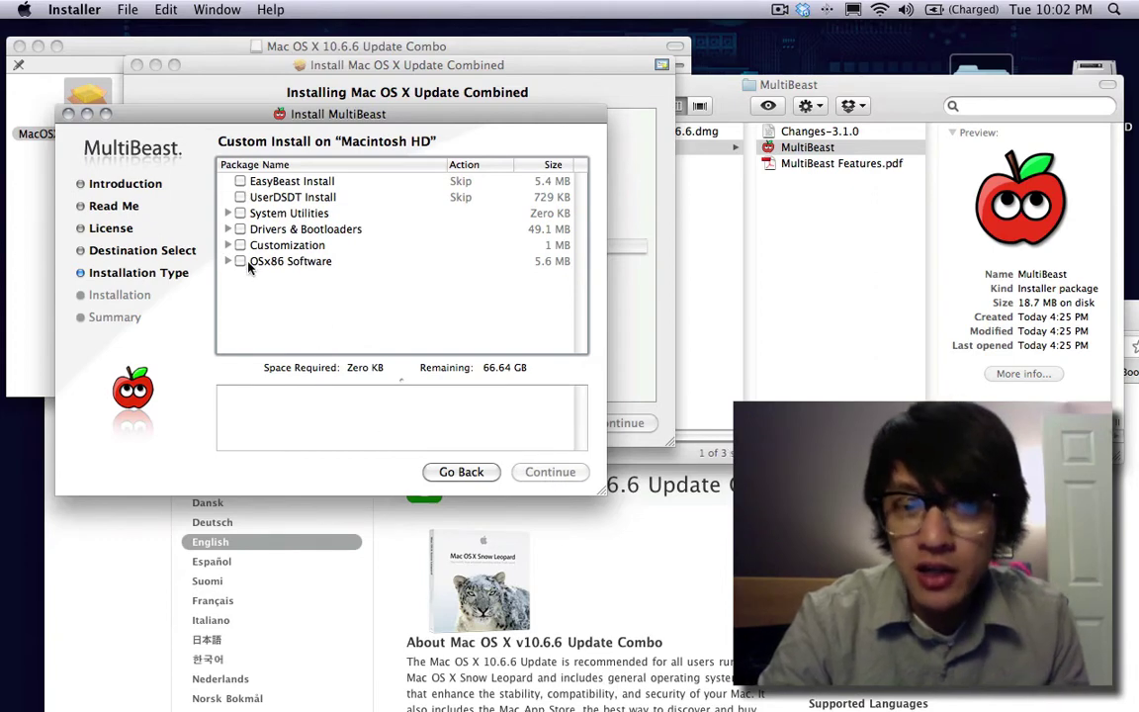
Check EasyBeast Install, System Utilities and the Realtek ALC8xxHDA audio driver
left_click(240, 182)
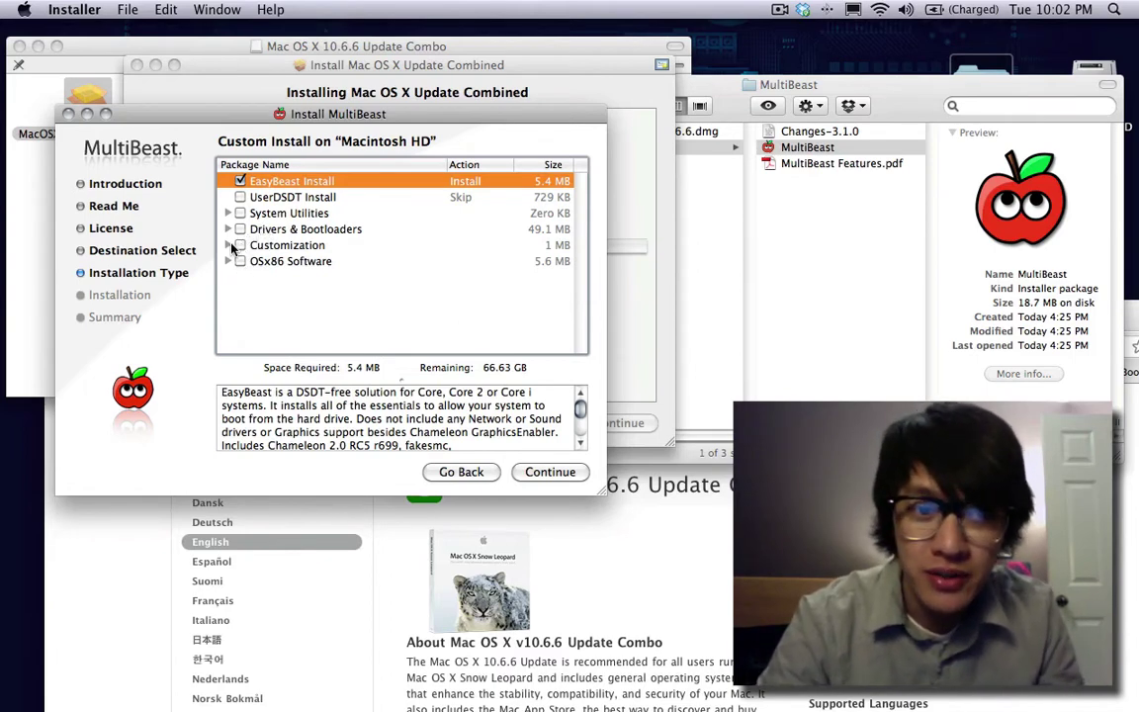
left_click(239, 214)
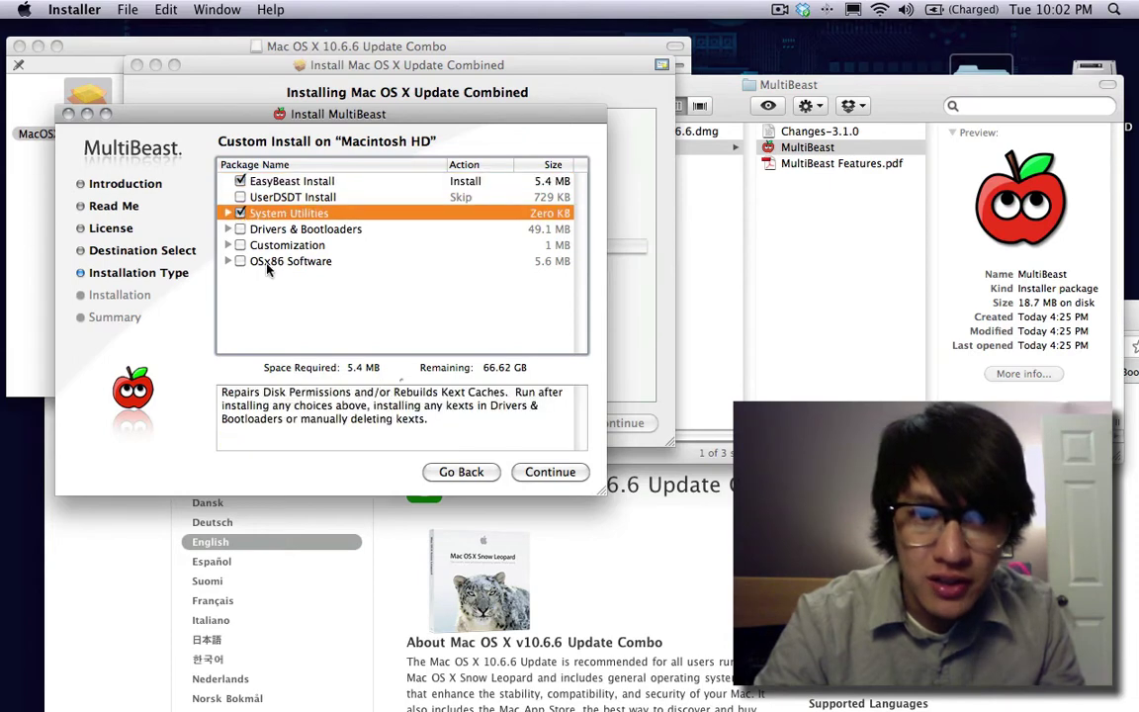
left_click(228, 229)
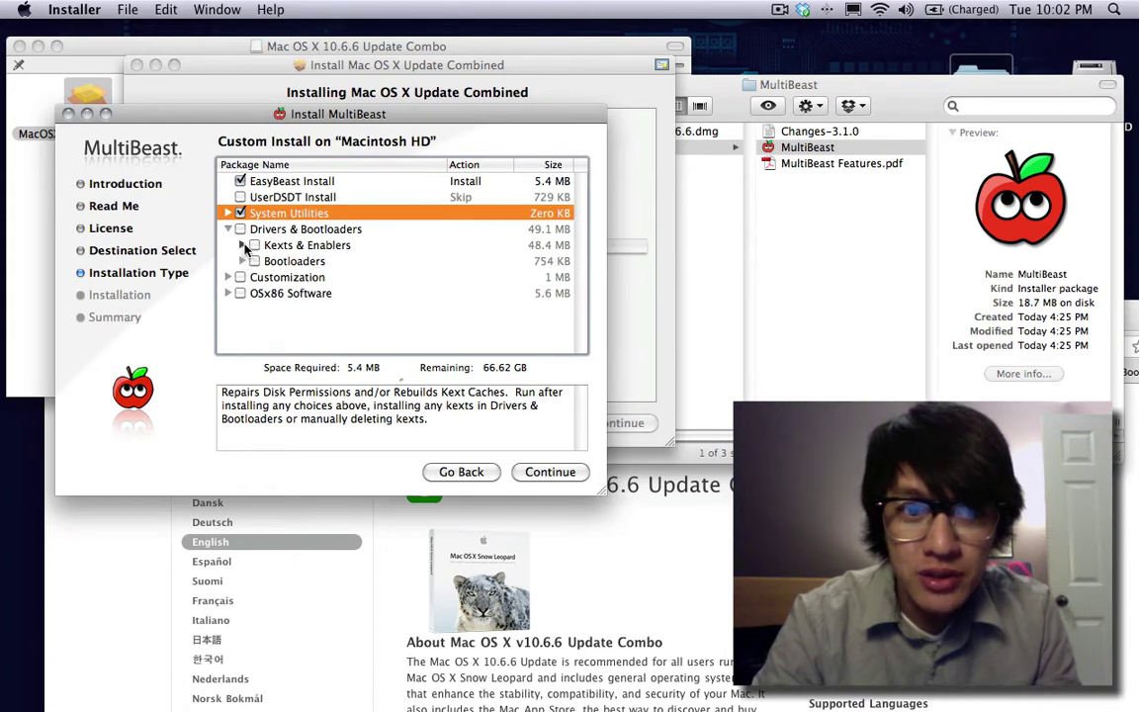
left_click(244, 245)
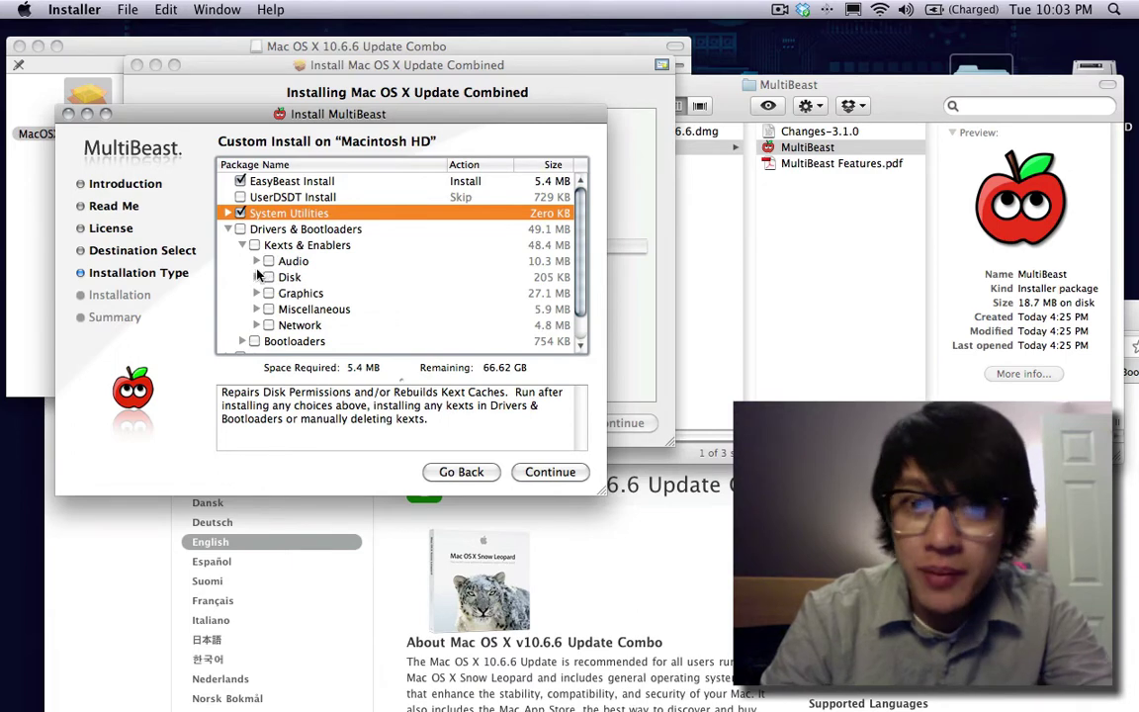
left_click(256, 261)
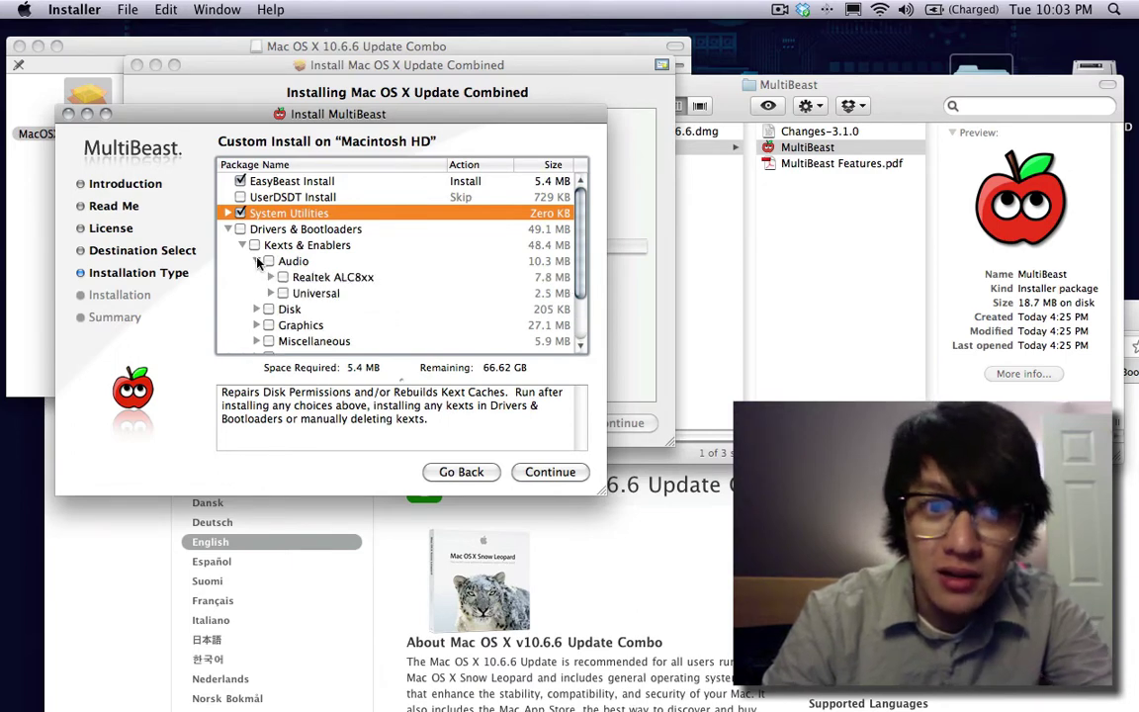
left_click(271, 278)
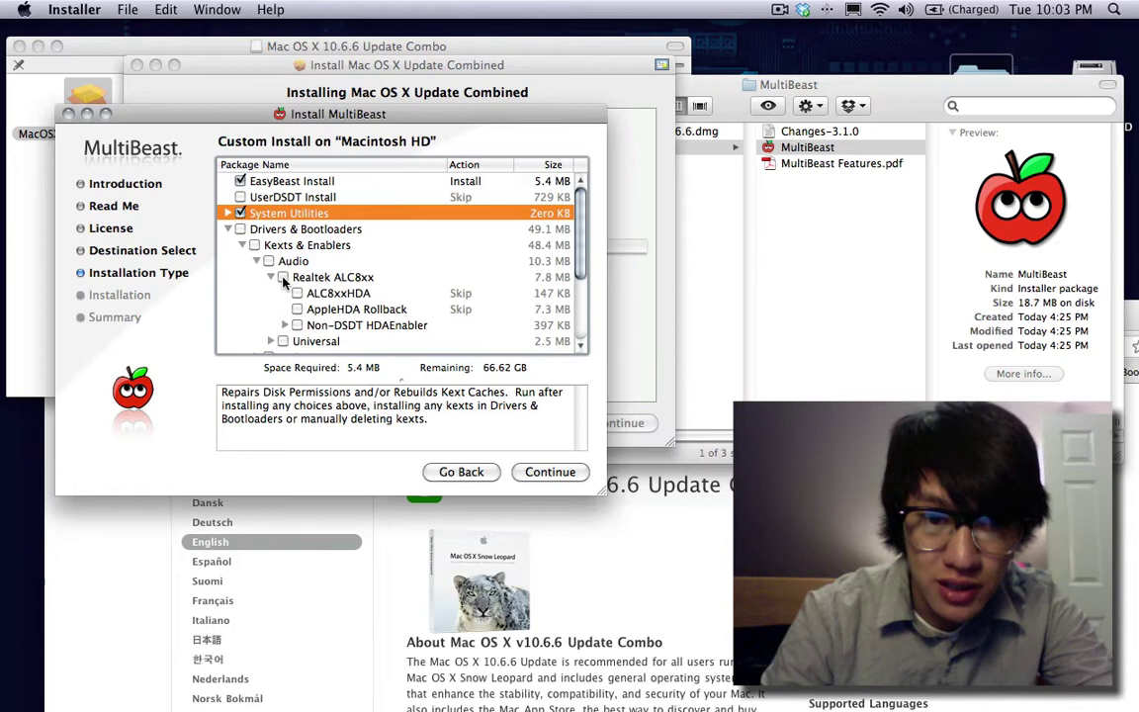
left_click(300, 293)
left_click(297, 293)
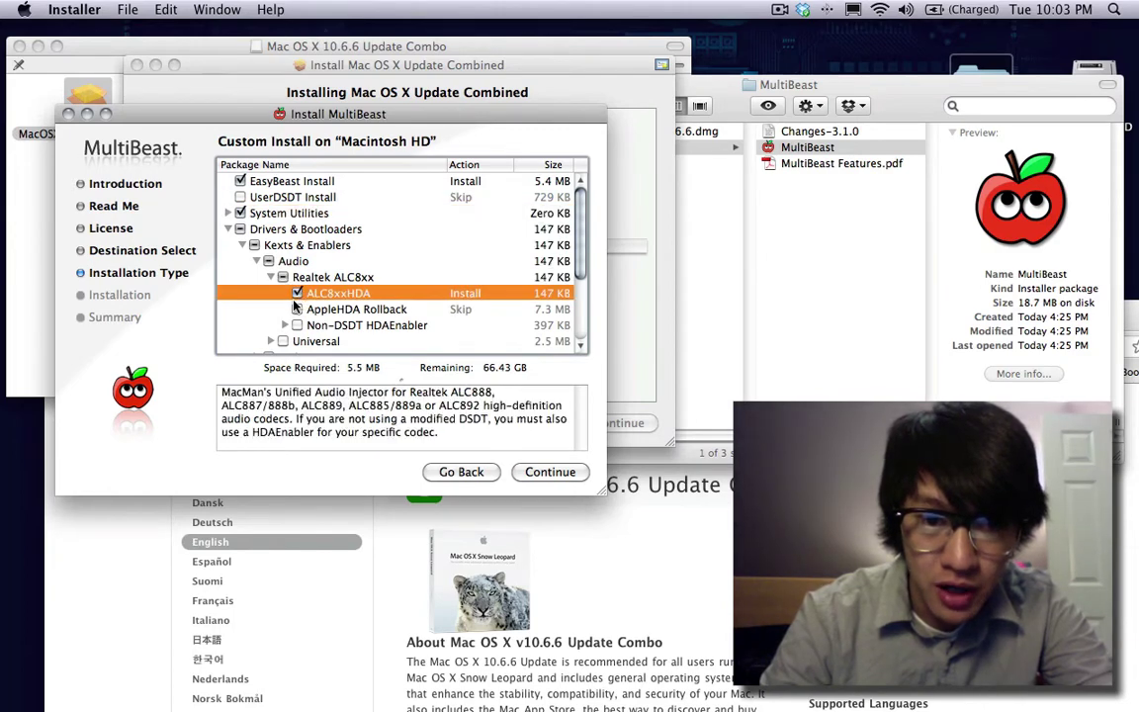
Check the NVEnabler graphics enabler and the Chameleon 2.0 RC5 - Prerelease bootloader
scroll(290, 297, "down", 4)
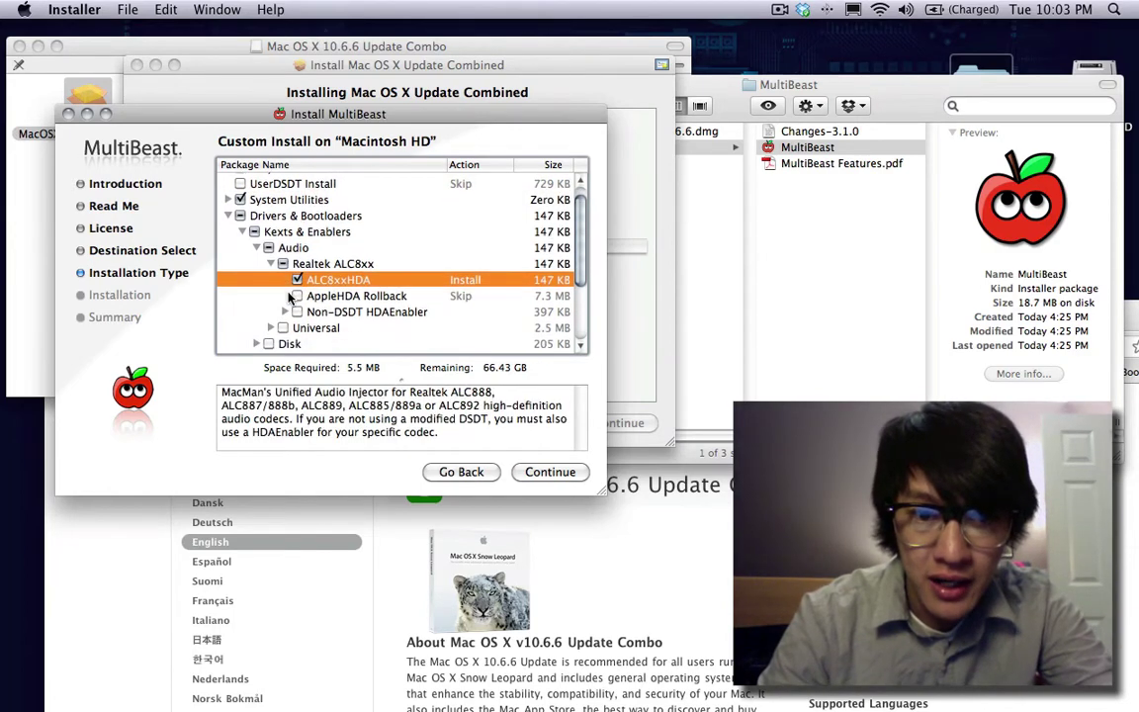
scroll(288, 295, "down", 3)
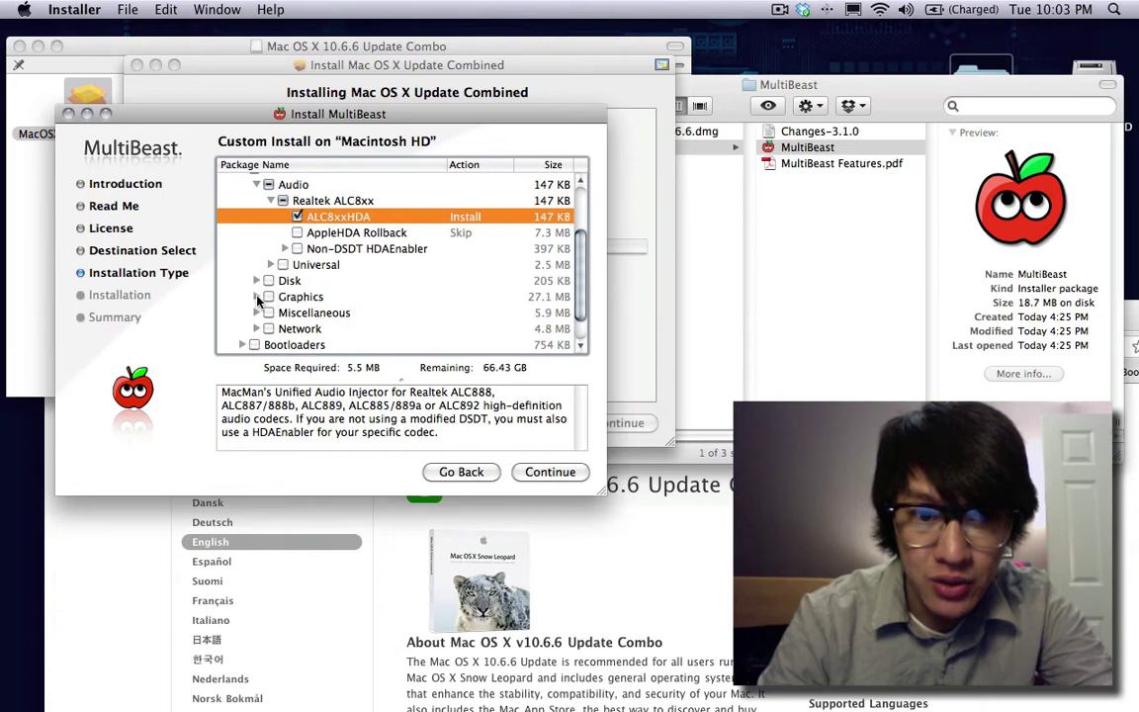
left_click(256, 278)
scroll(271, 295, "down", 2)
left_click(271, 268)
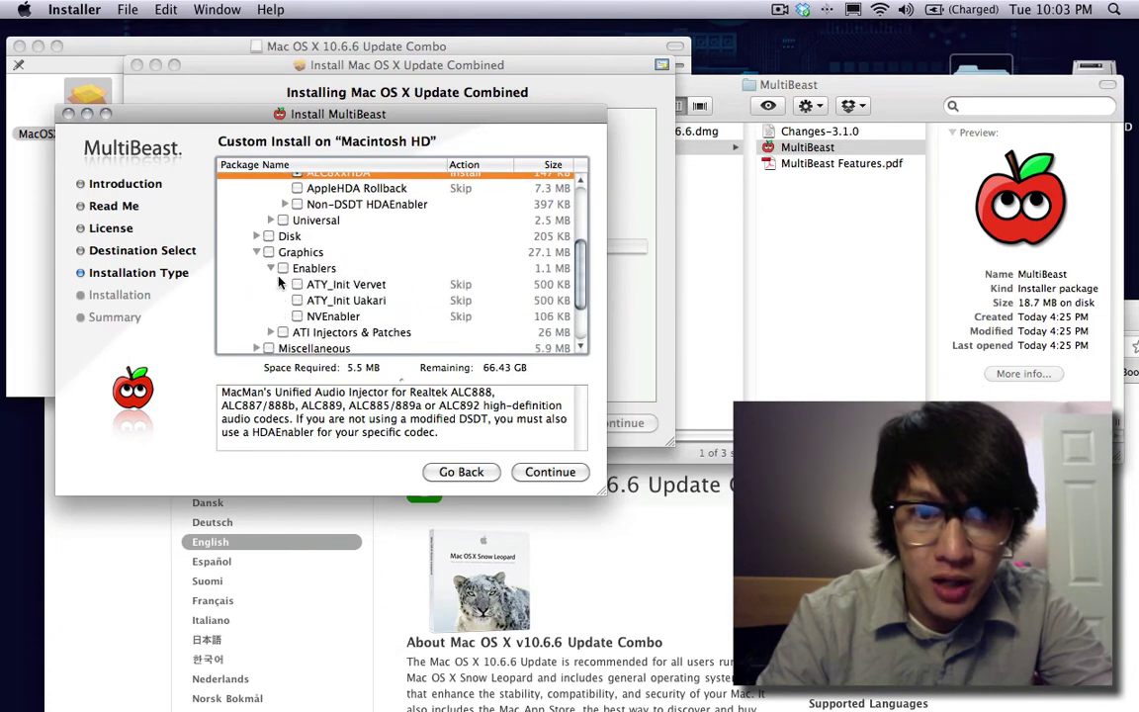
left_click(297, 316)
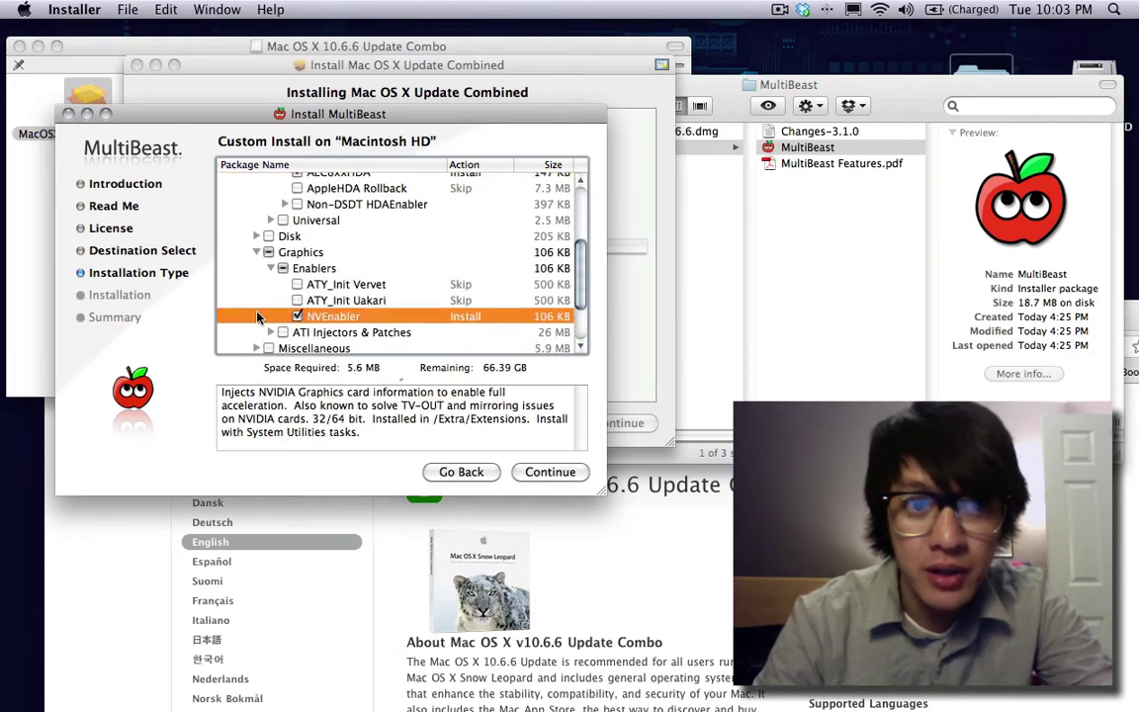
scroll(263, 312, "down", 3)
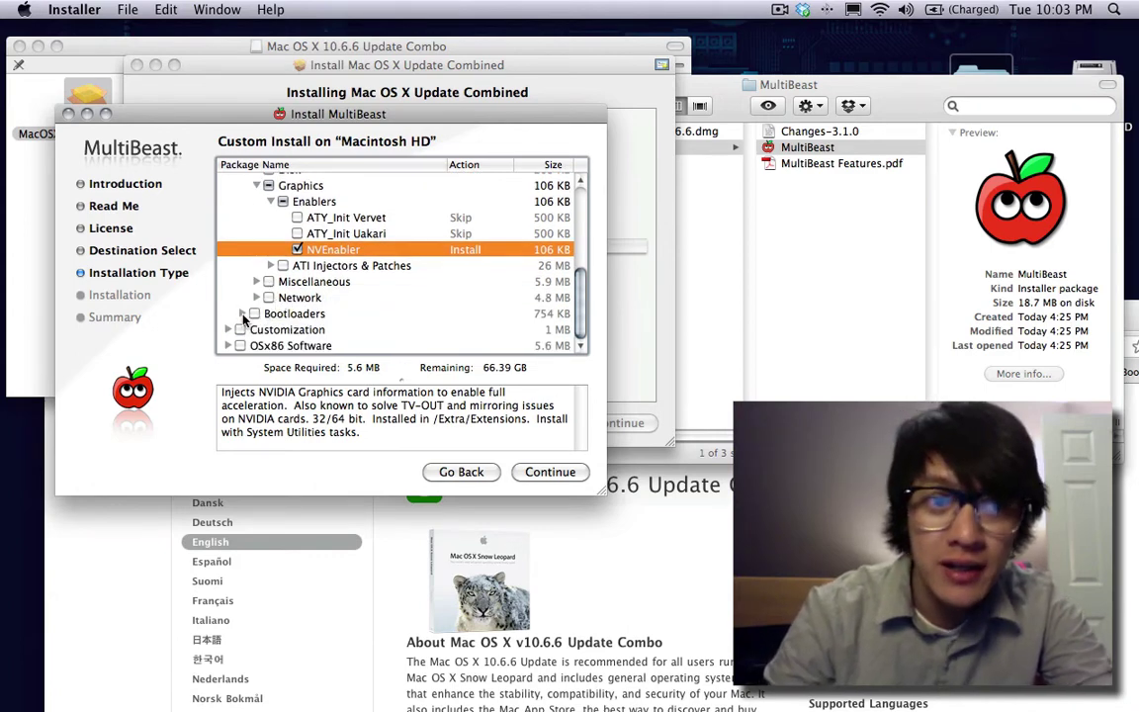
left_click(255, 313)
scroll(274, 314, "down", 2)
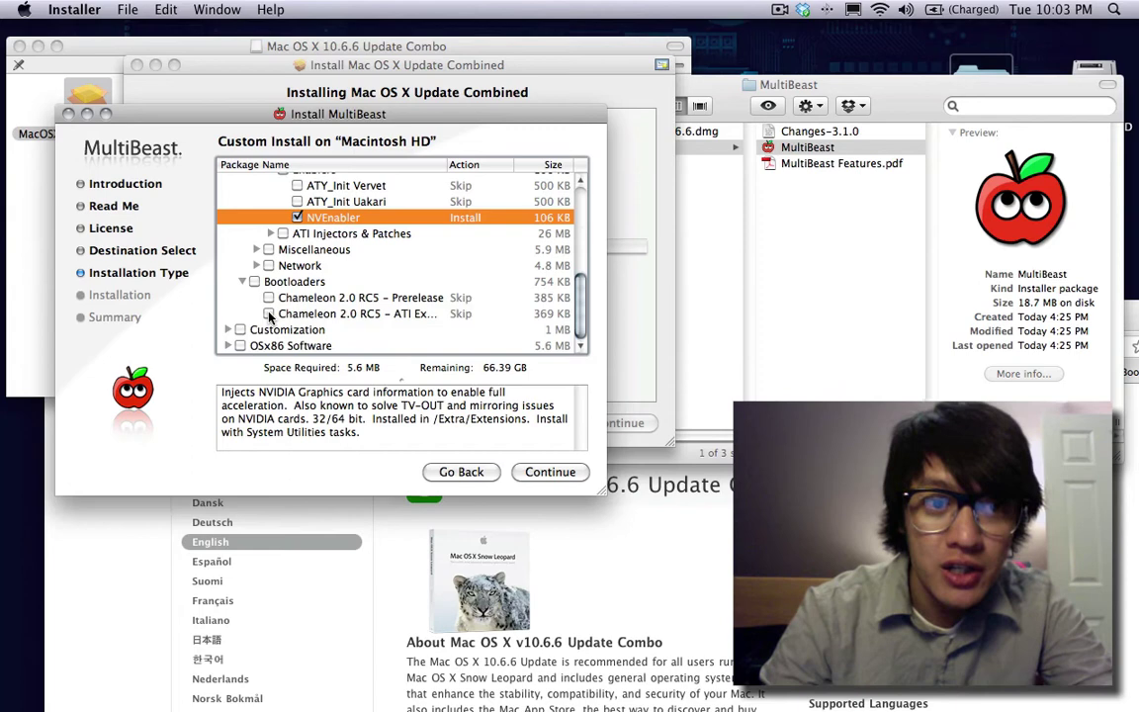
left_click(269, 299)
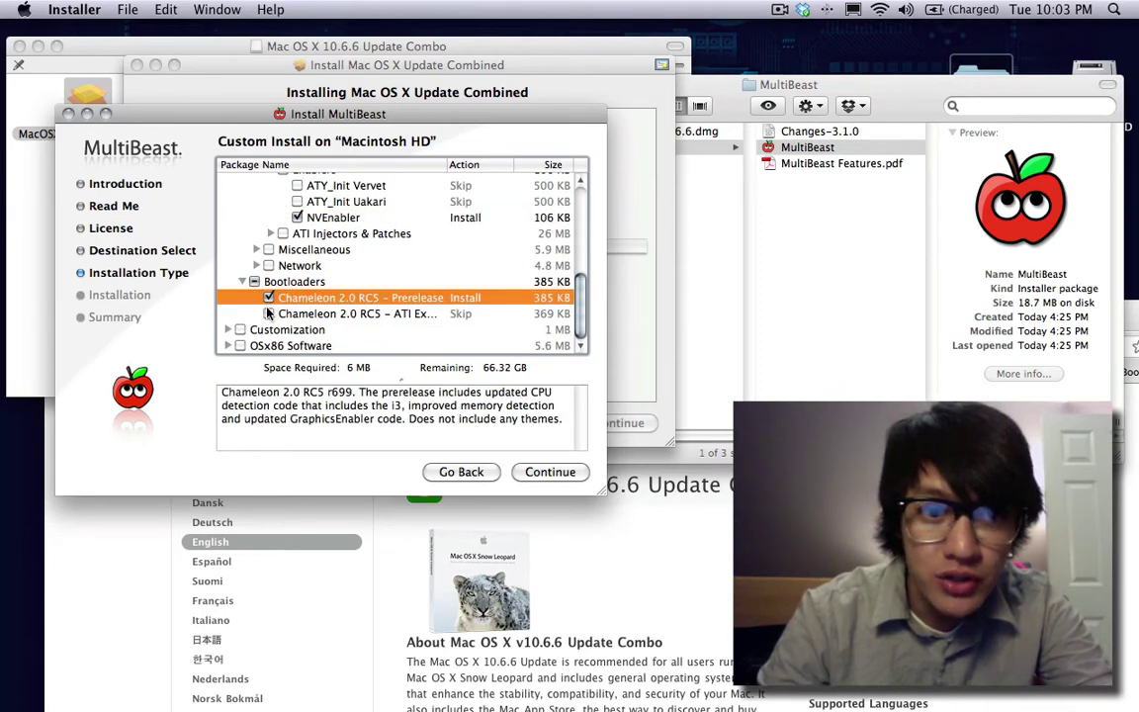
Expand the Customization options and review the rest of the MultiBeast package list
left_click(229, 329)
scroll(240, 329, "down", 3)
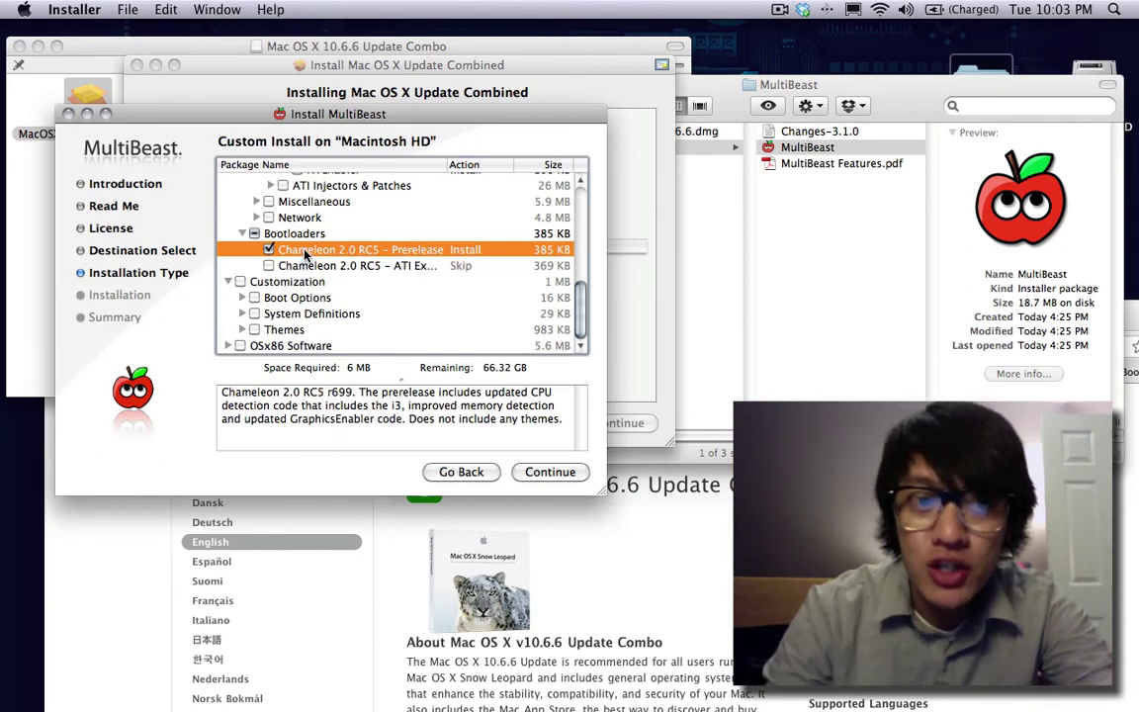
scroll(301, 255, "up", 3)
scroll(289, 237, "up", 5)
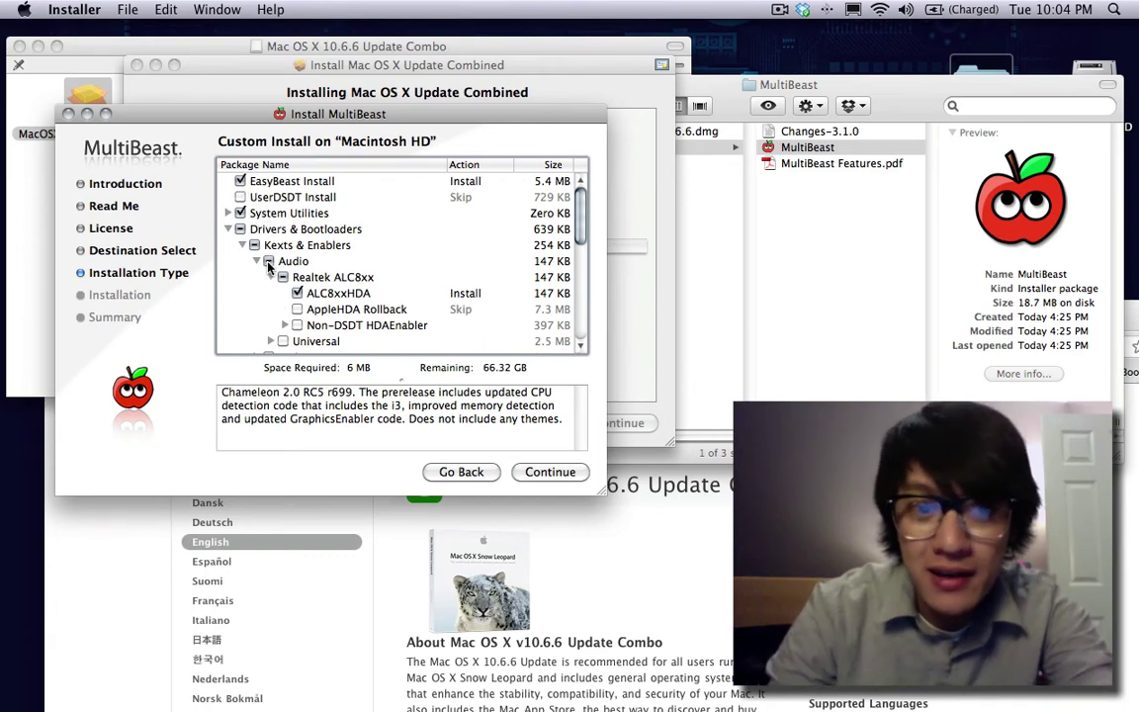
scroll(275, 261, "down", 3)
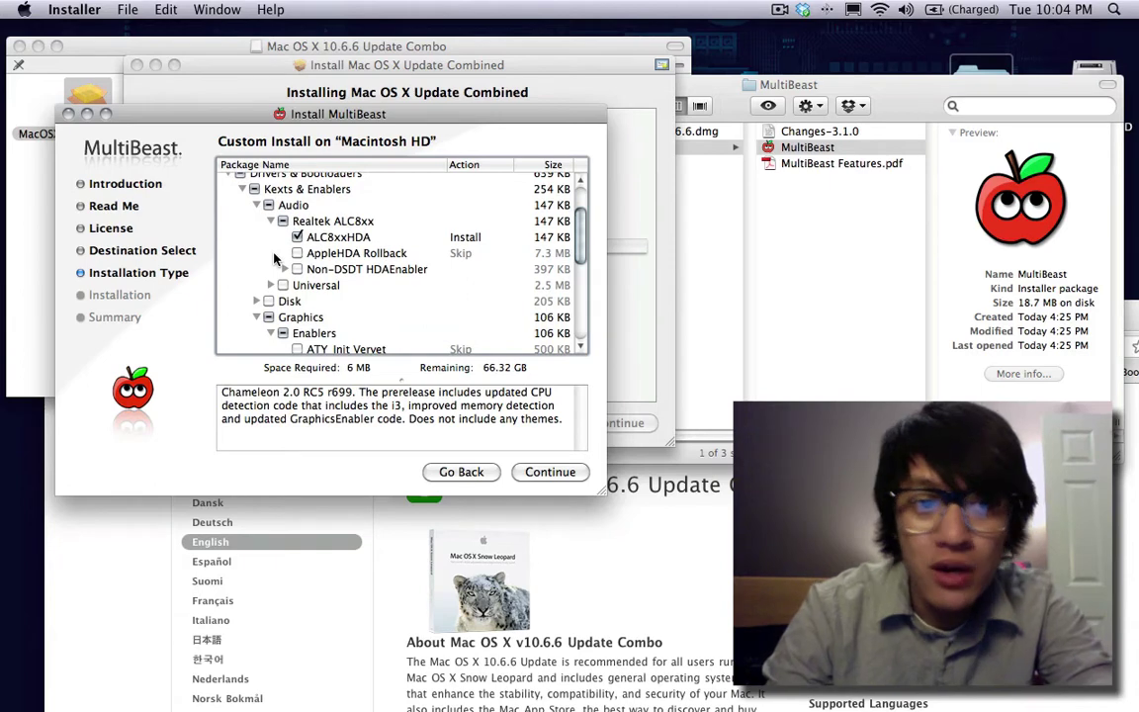
scroll(275, 259, "down", 5)
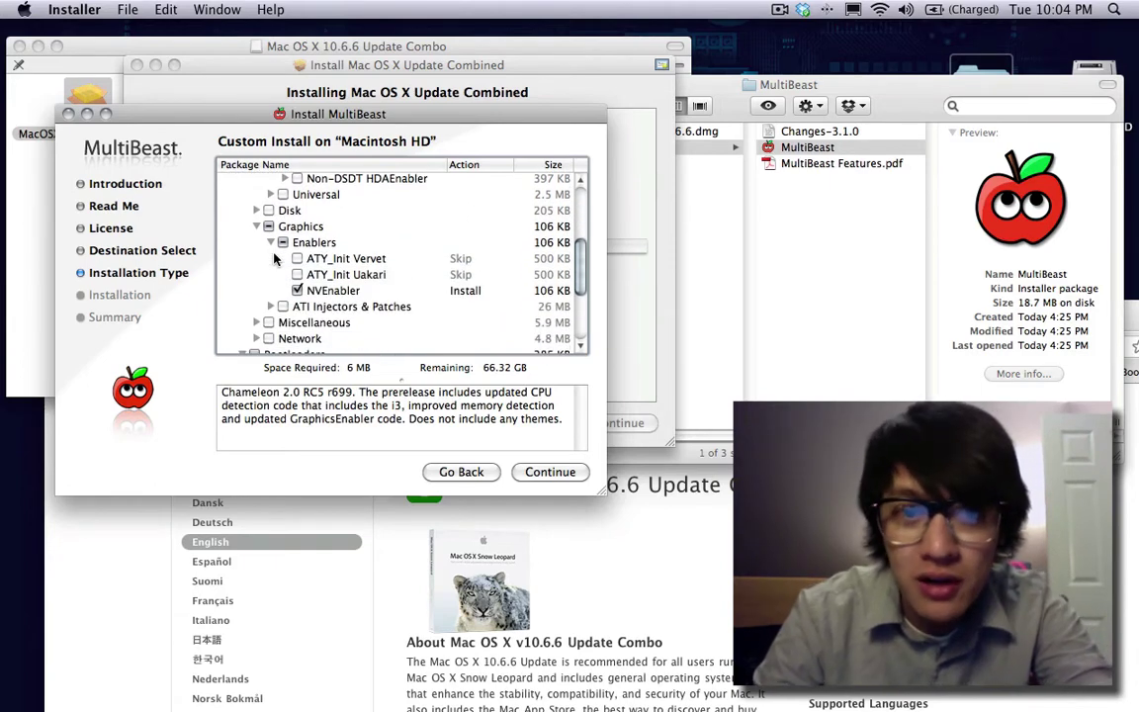
scroll(275, 259, "up", 5)
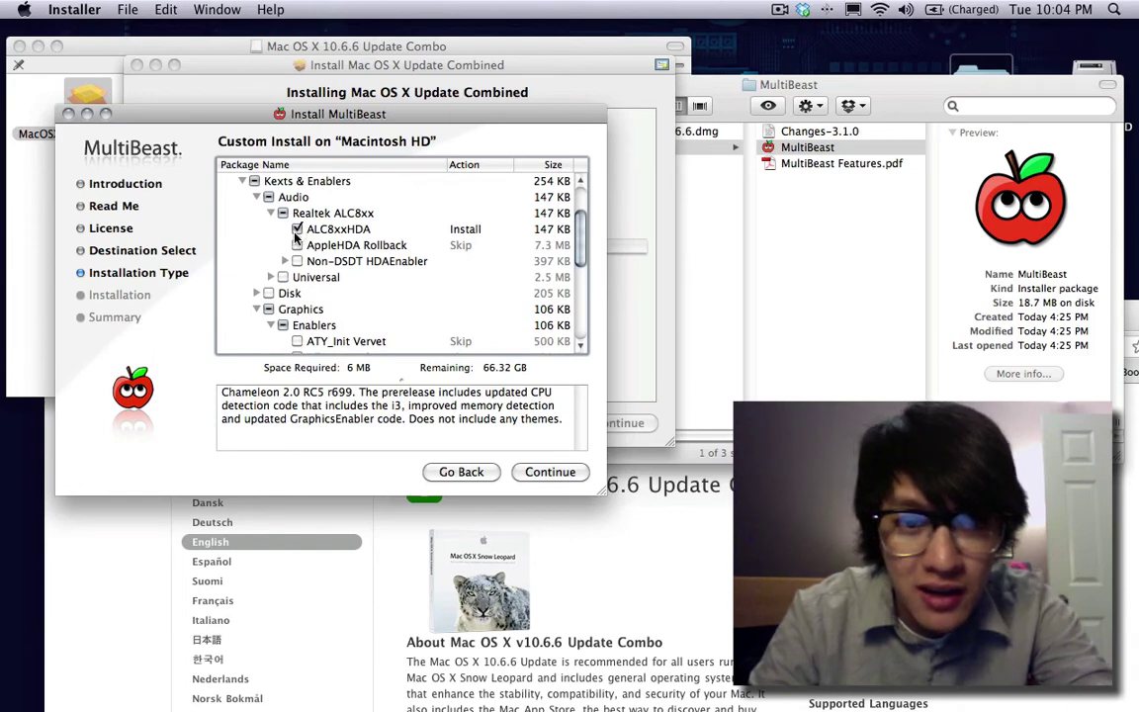
scroll(297, 237, "down", 10)
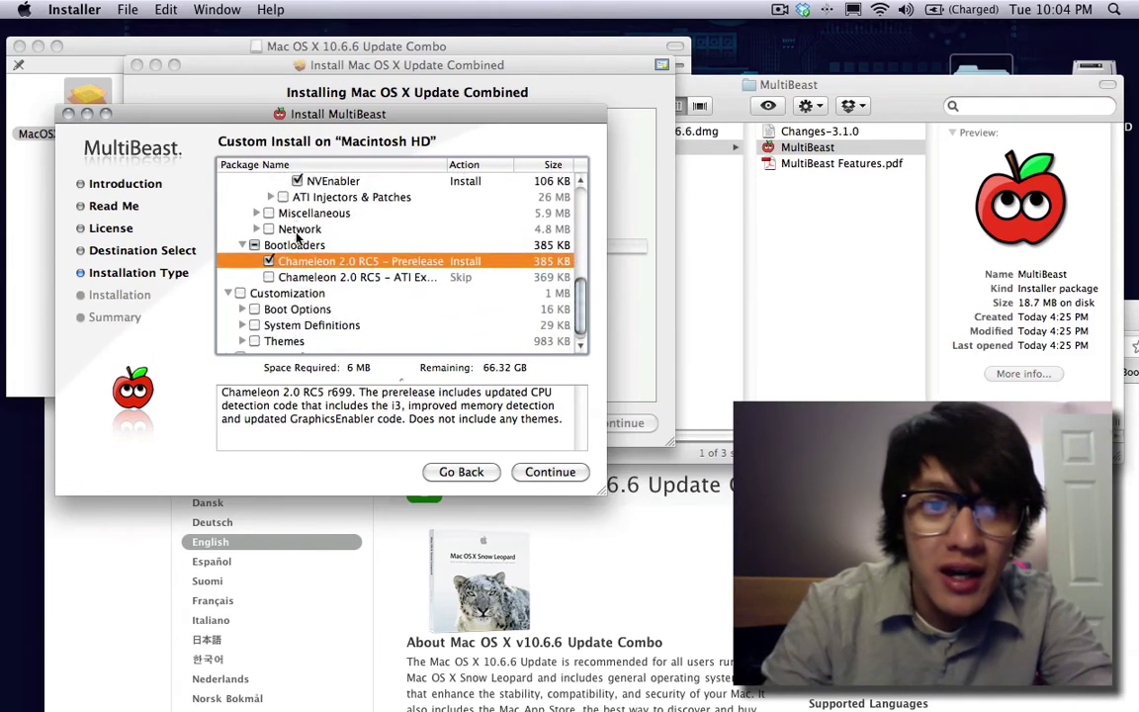
scroll(290, 255, "down", 1)
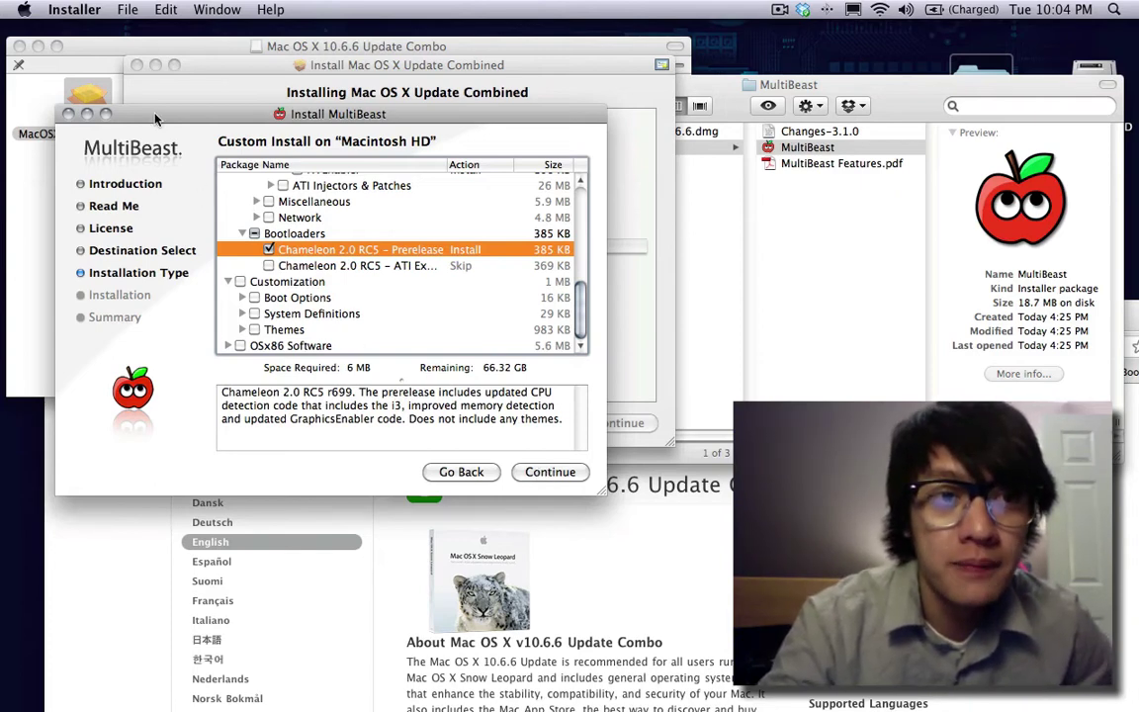
left_click_drag(138, 109, 387, 257)
left_click_drag(253, 265, 180, 248)
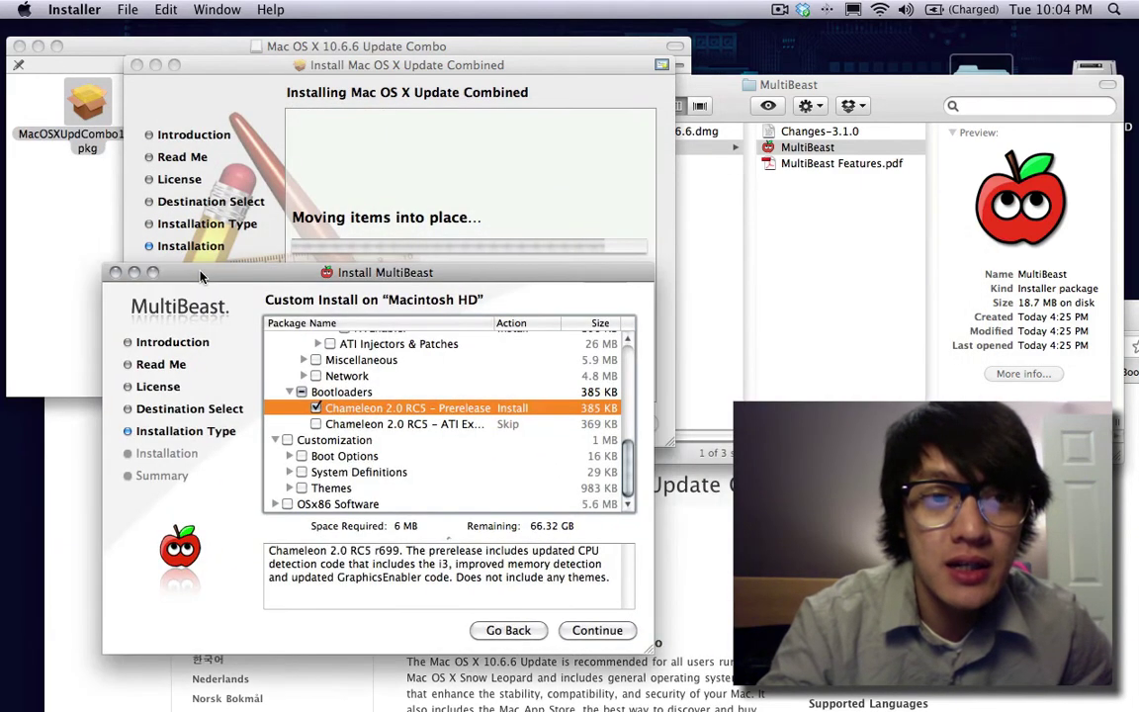
Quit MultiBeast, close the Combo image and MultiBeast Finder windows, and bring Chrome forward
left_click(116, 272)
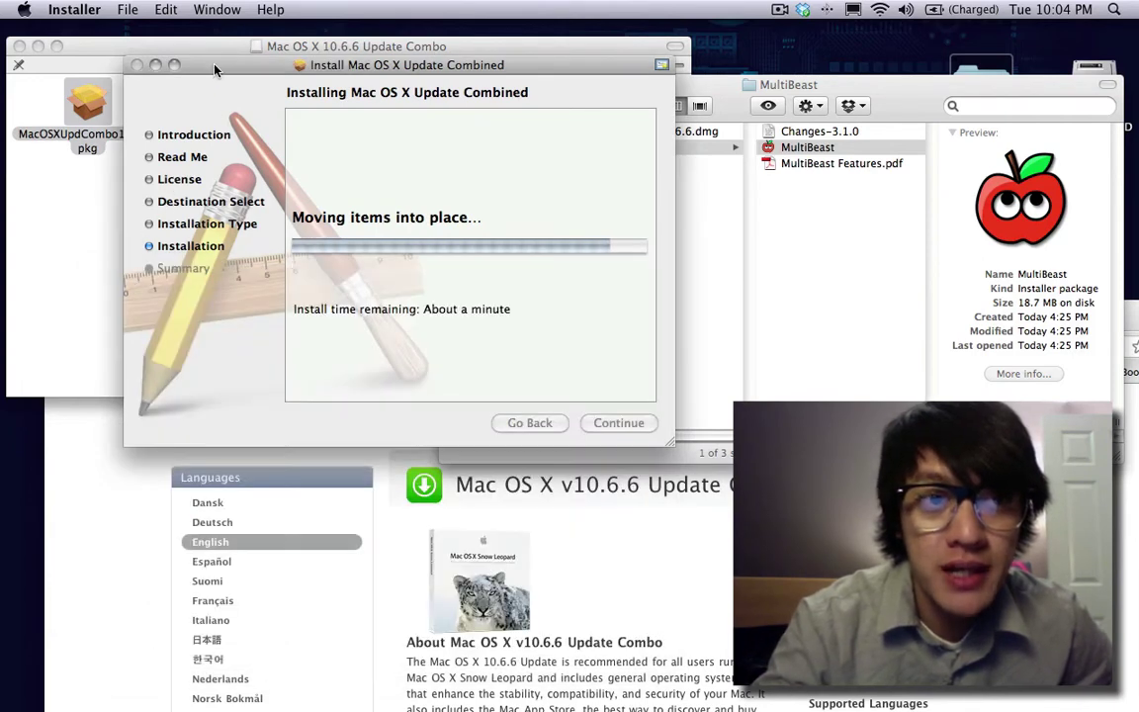
left_click_drag(193, 64, 216, 181)
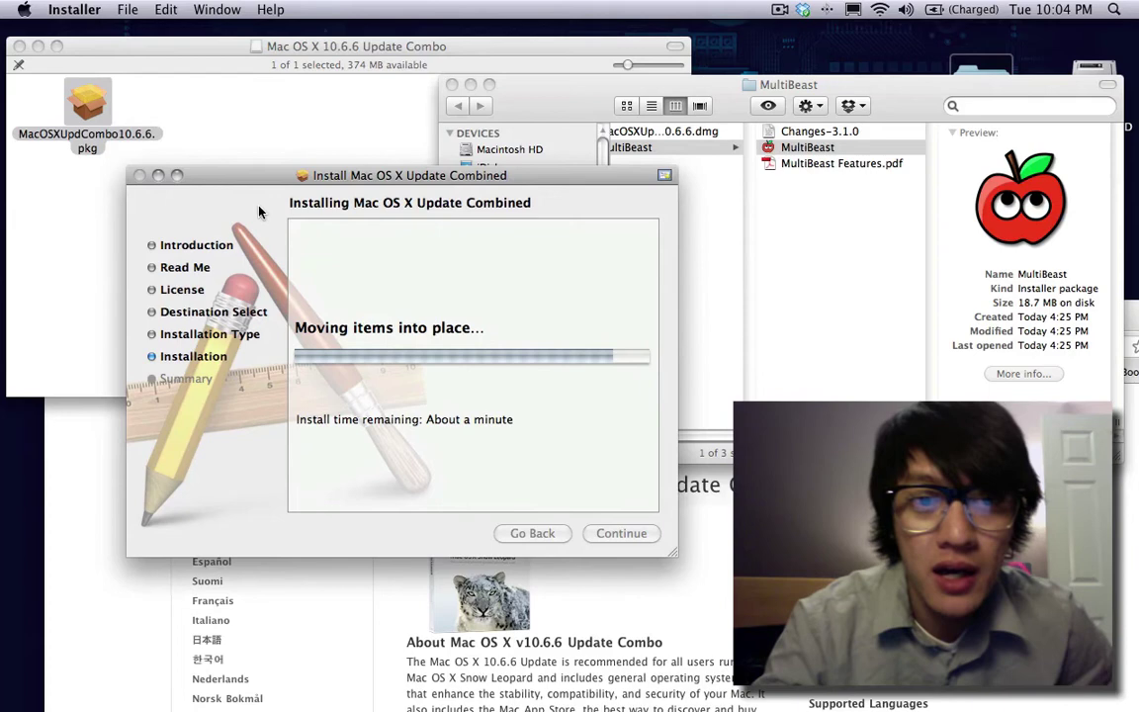
left_click(19, 46)
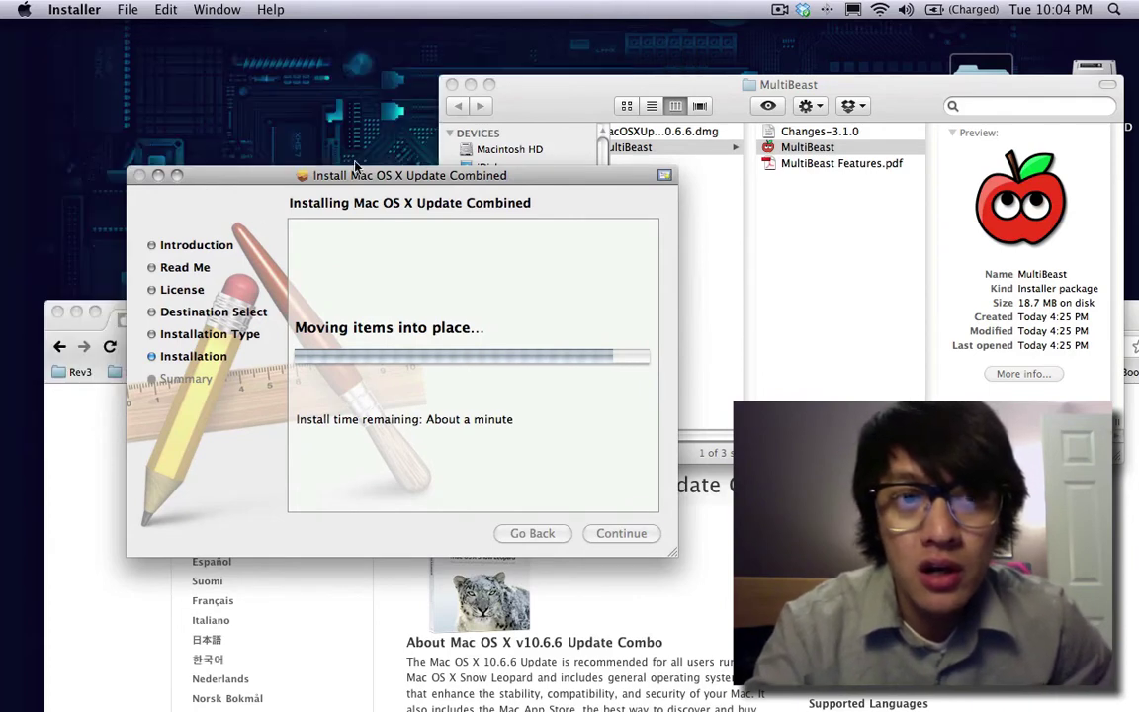
left_click_drag(409, 182, 300, 57)
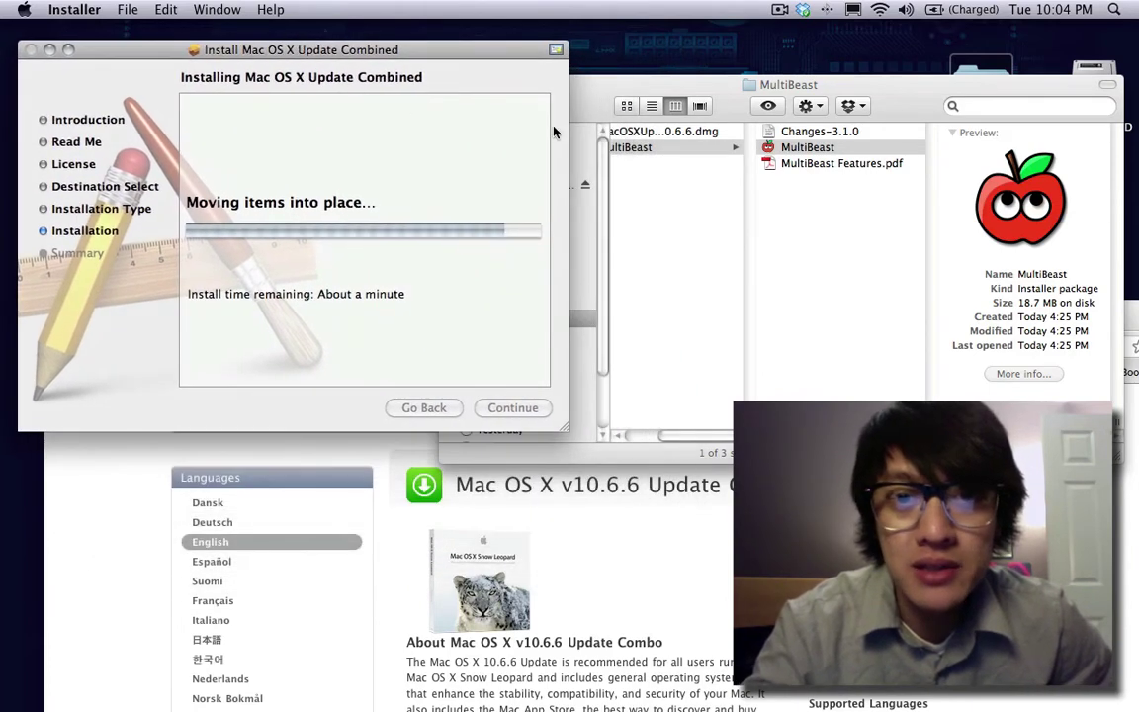
left_click(589, 114)
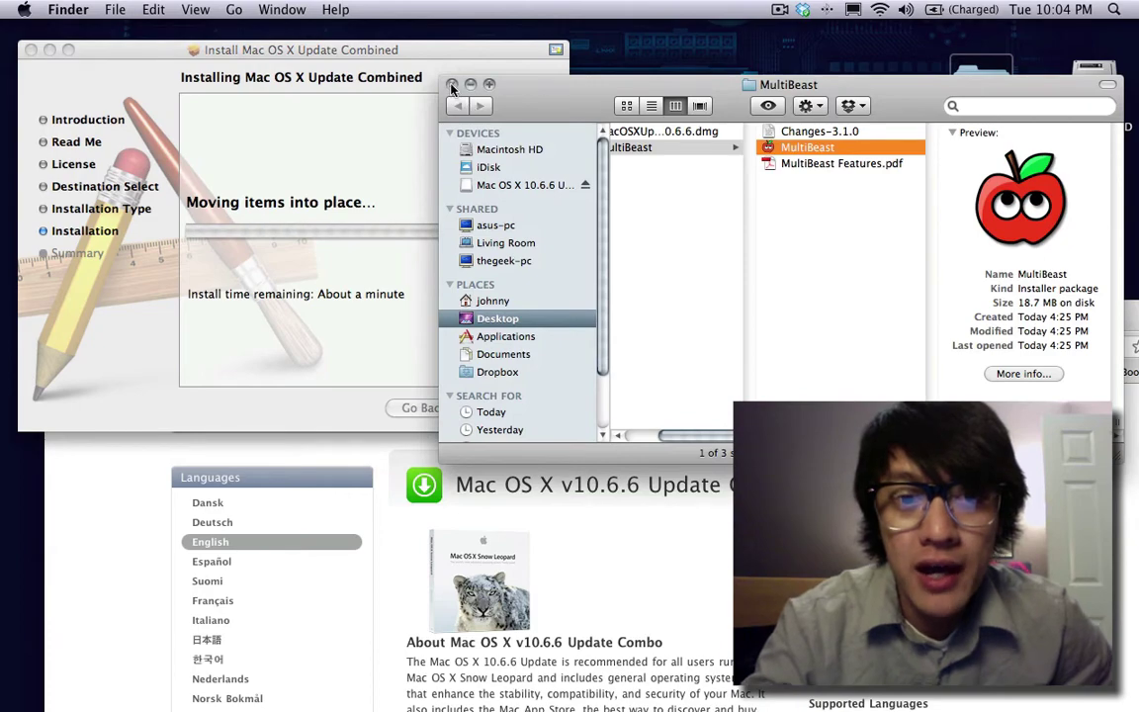
left_click(452, 87)
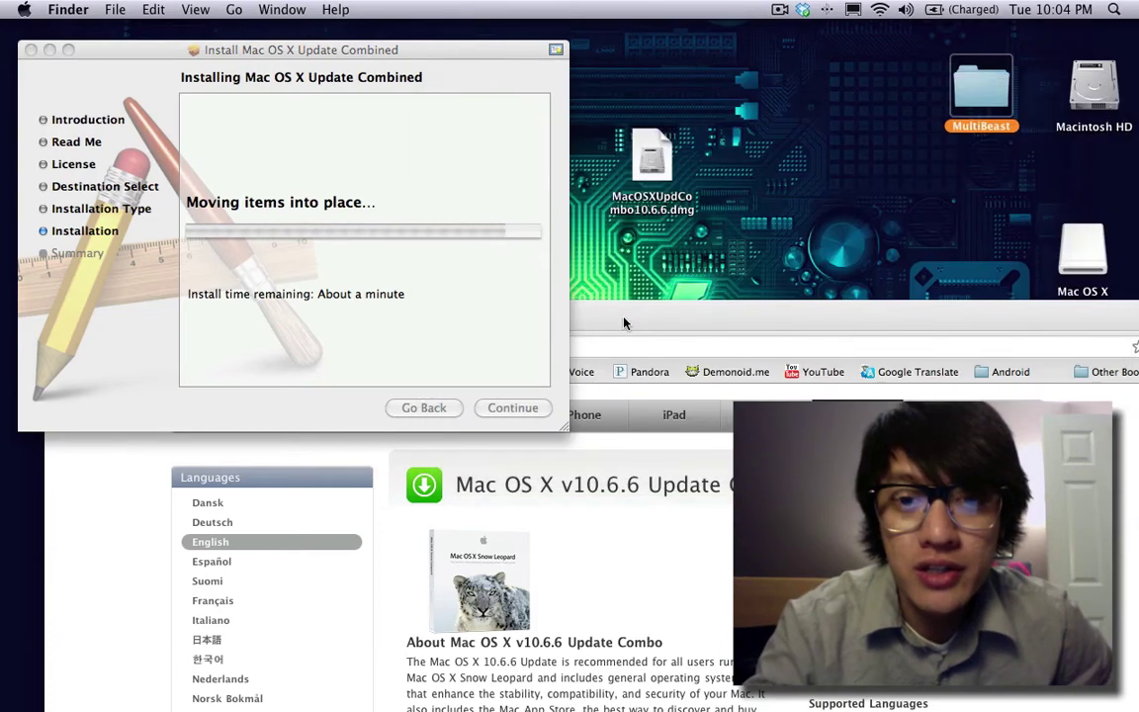
left_click_drag(561, 284, 582, 42)
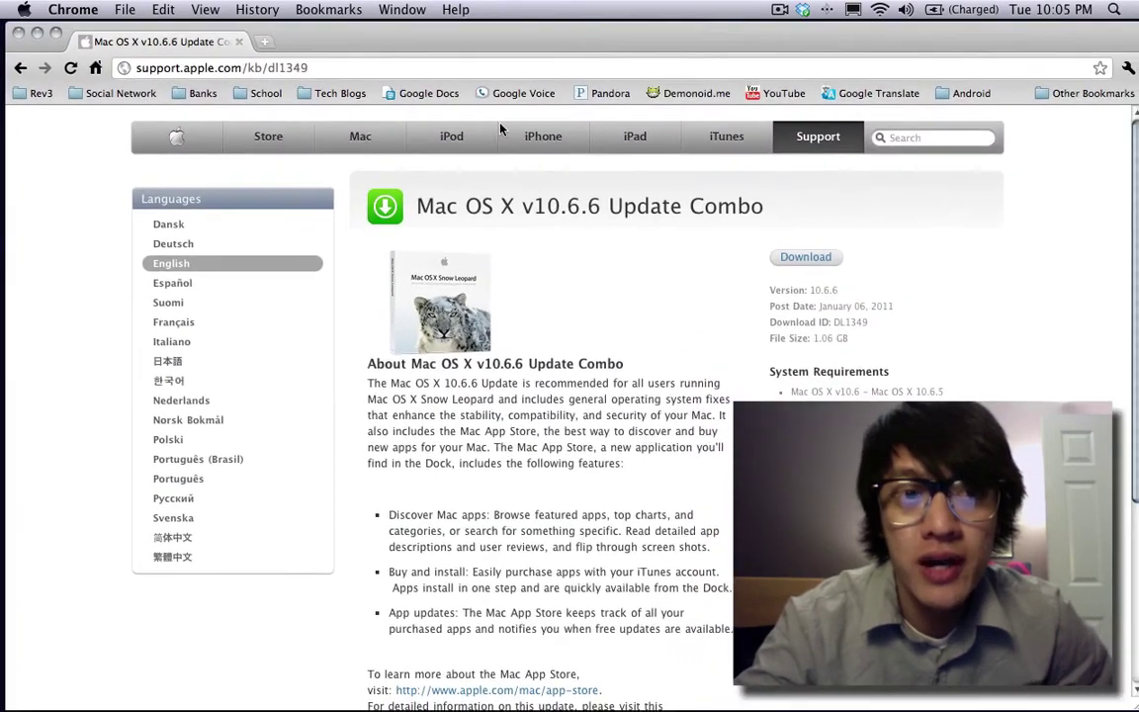
Load newegg.com in a new tab and search for 'gigabyte x58' using the suggestion
left_click(264, 41)
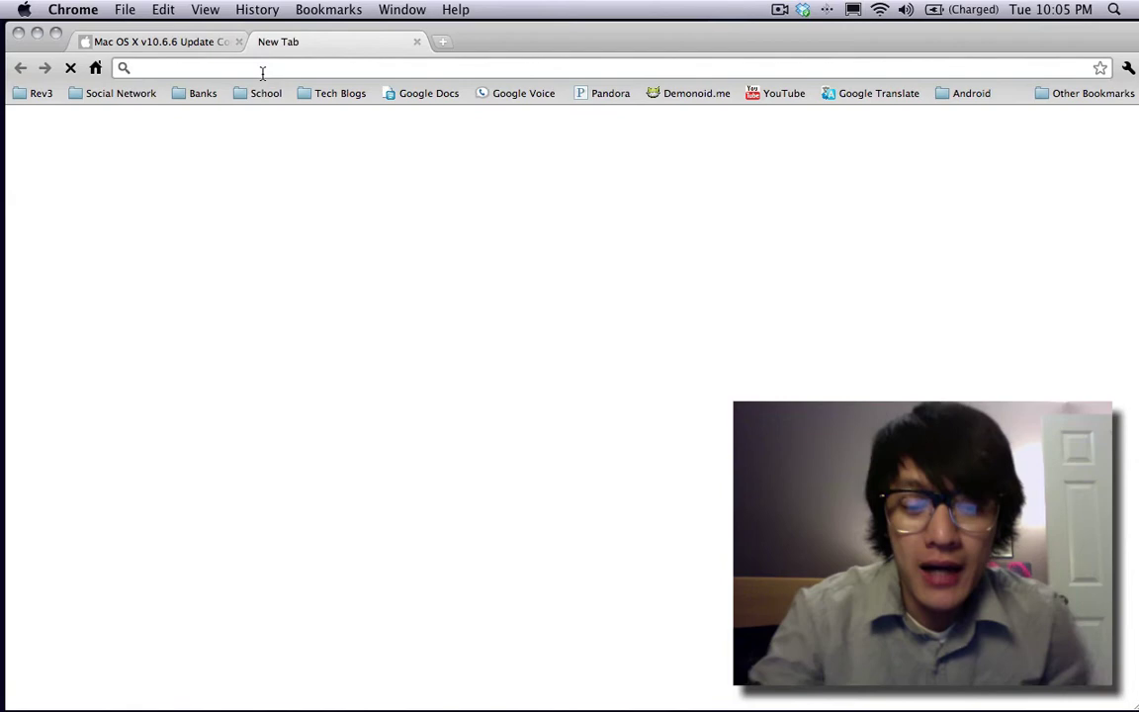
type("new")
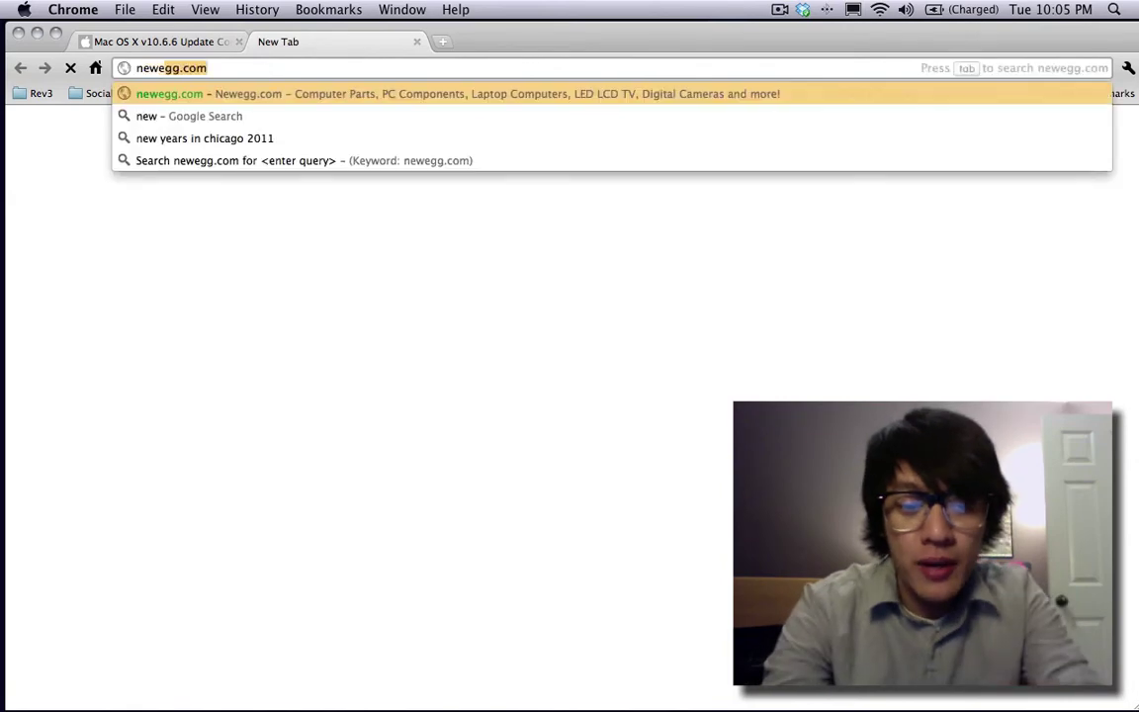
type("egg.com")
key("Return")
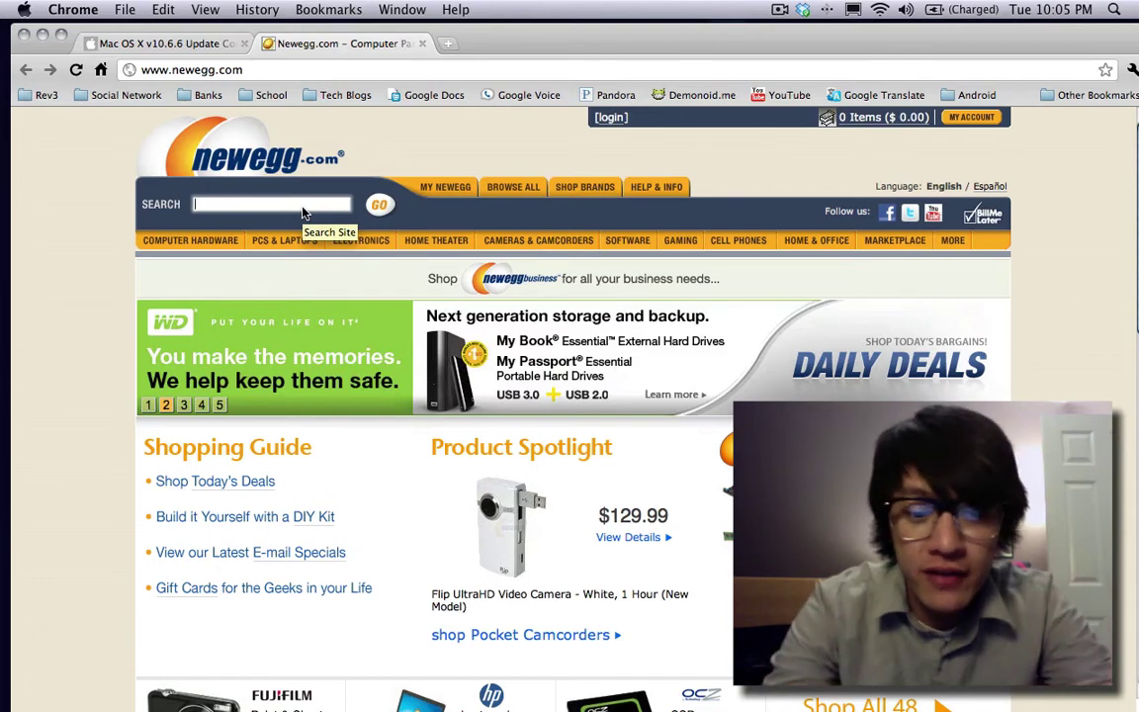
type("gigabyte")
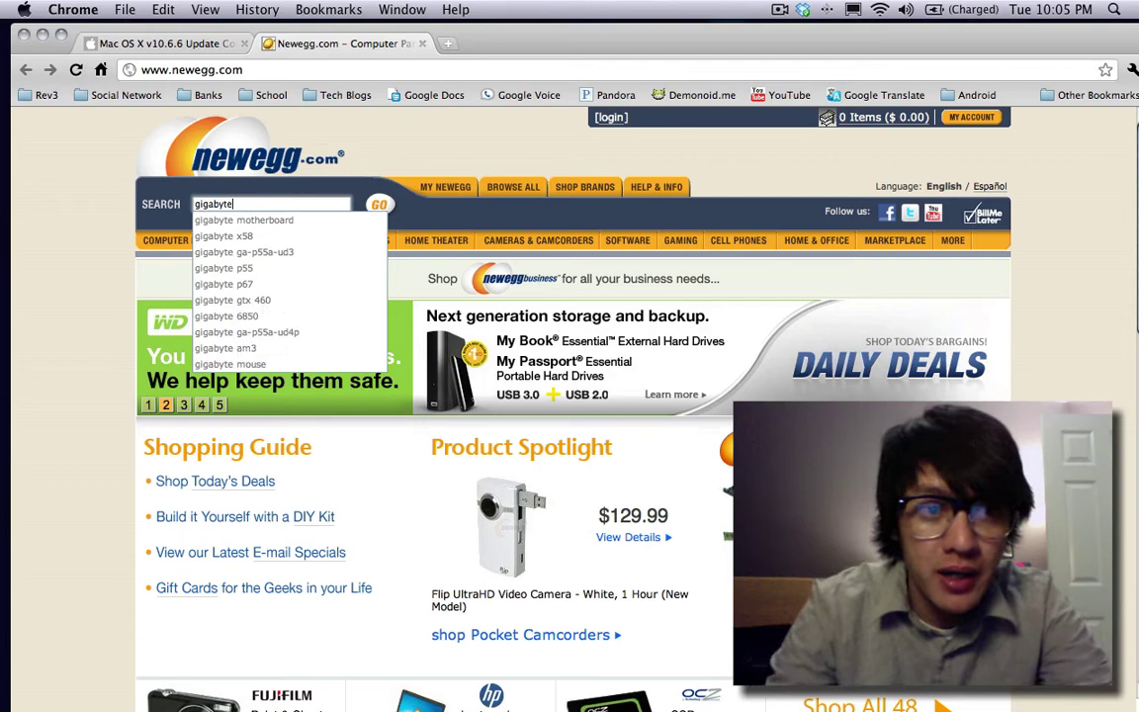
key("Down")
key("Down")
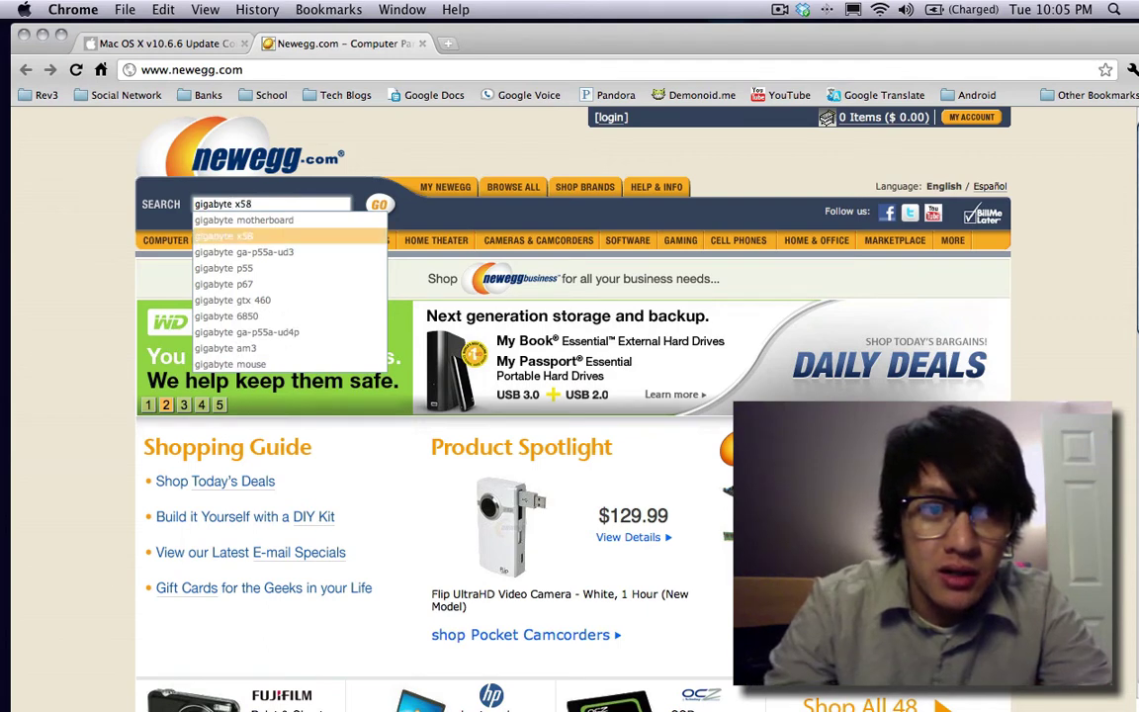
key("Return")
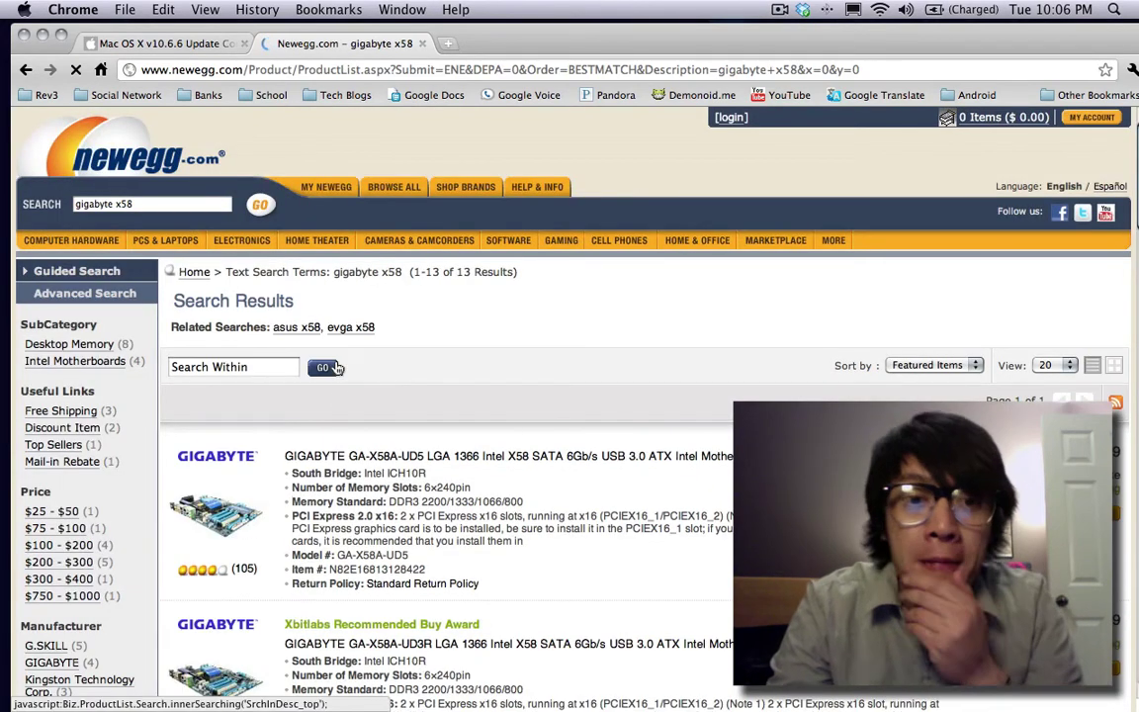
Open the GIGABYTE GA-X58A-UD3R product page from the gigabyte x58 results
scroll(375, 465, "down", 5)
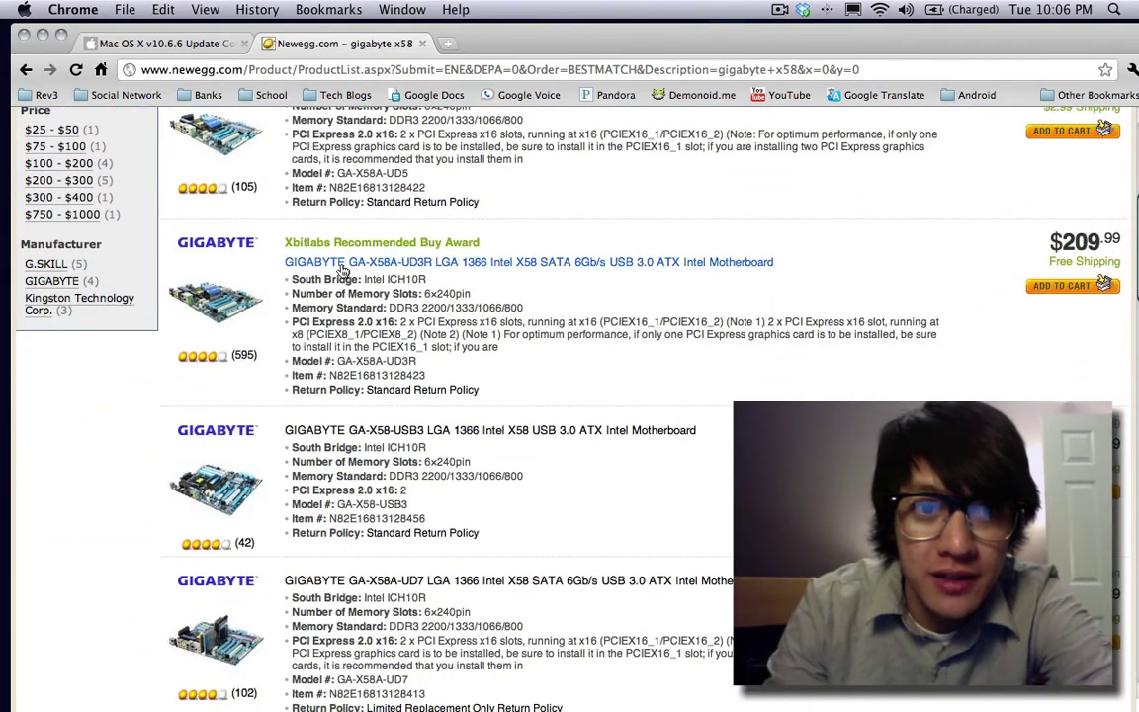
left_click(341, 265)
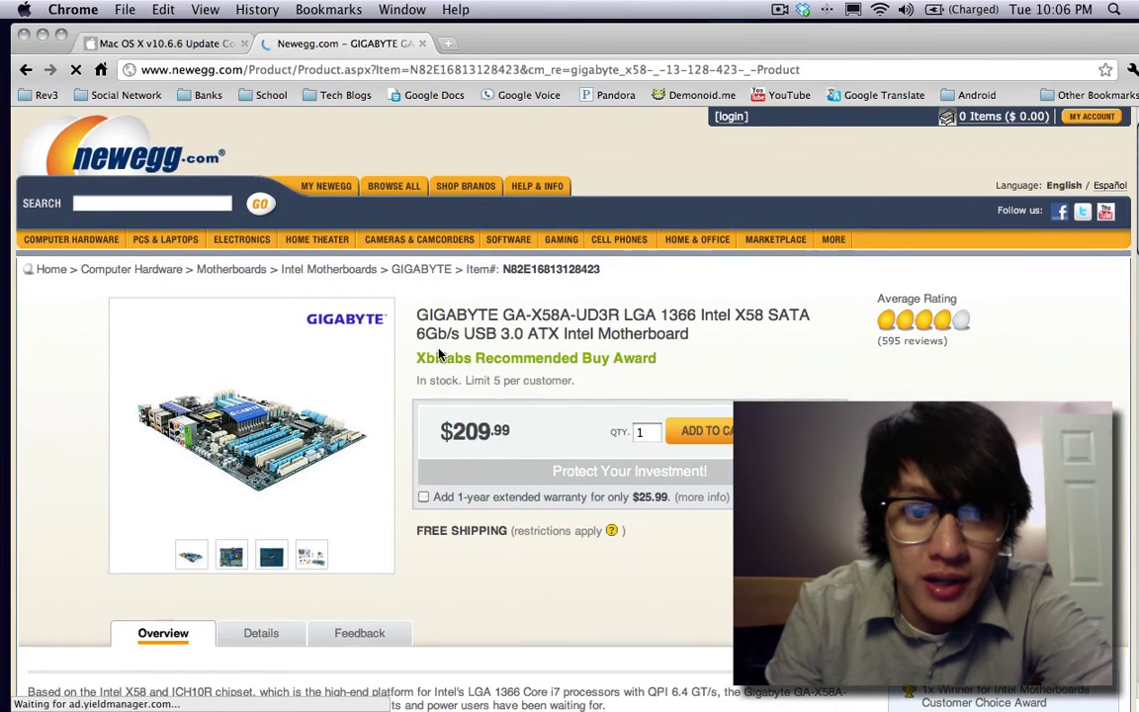
scroll(435, 356, "down", 2)
scroll(441, 354, "up", 2)
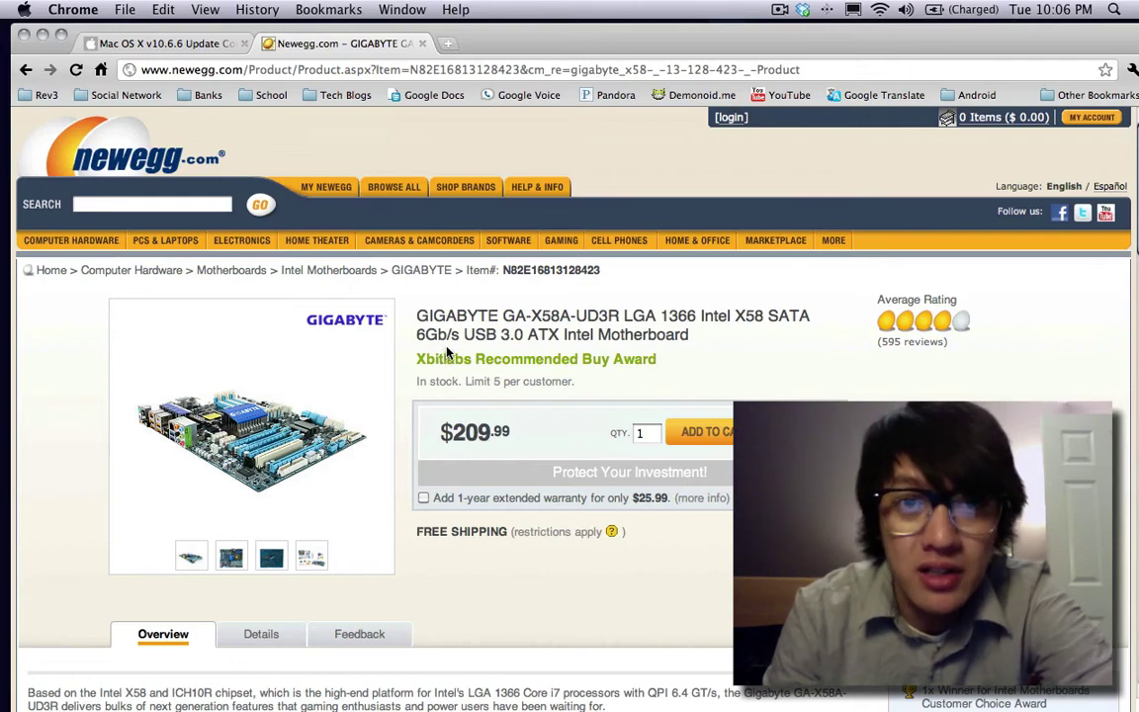
scroll(448, 348, "down", 9)
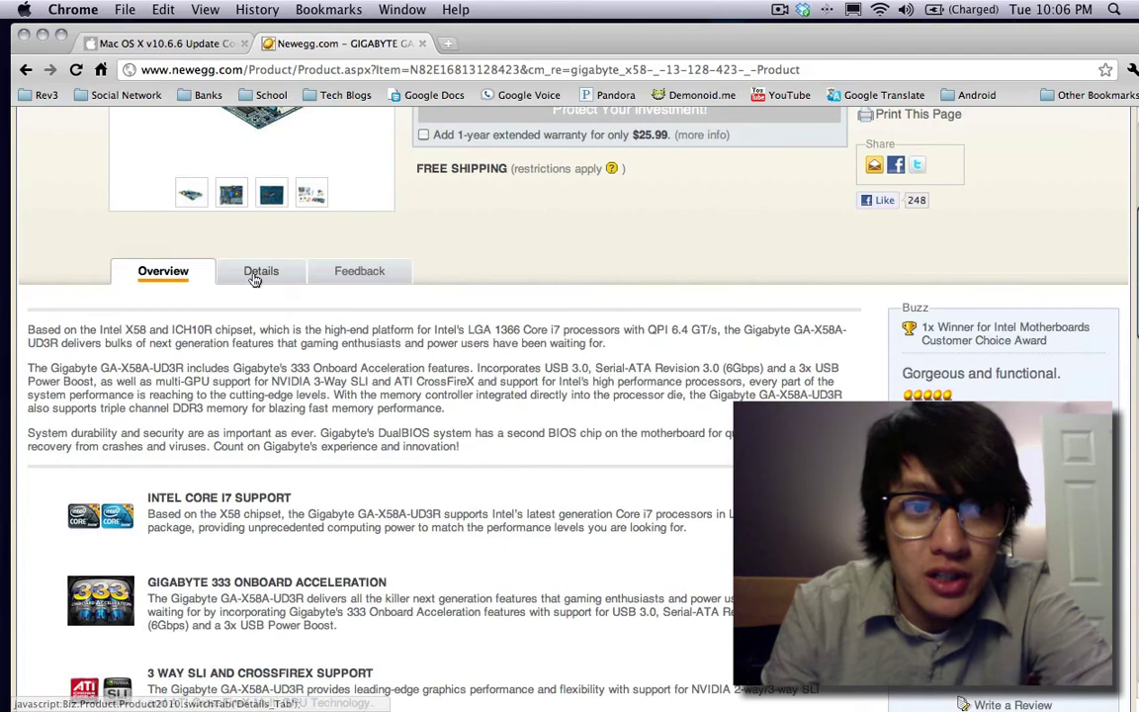
In the Details specs, highlight the Realtek ALC889 audio and Realtek 8111E LAN chipsets
left_click(260, 273)
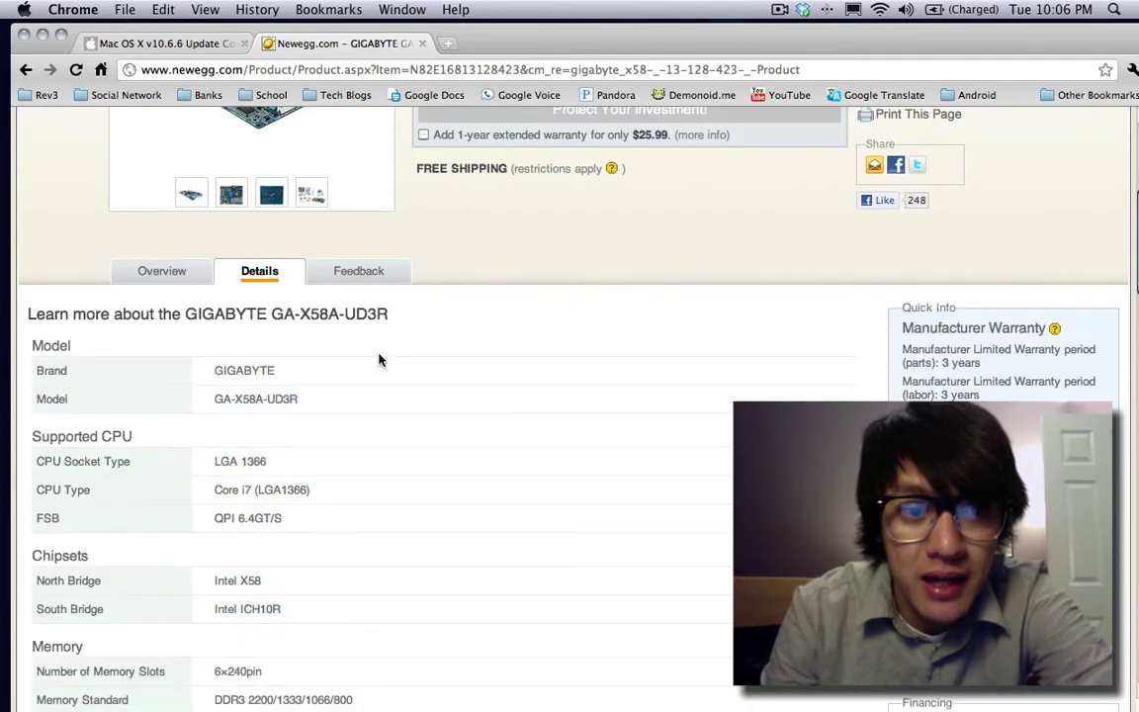
scroll(378, 356, "down", 6)
scroll(376, 361, "down", 7)
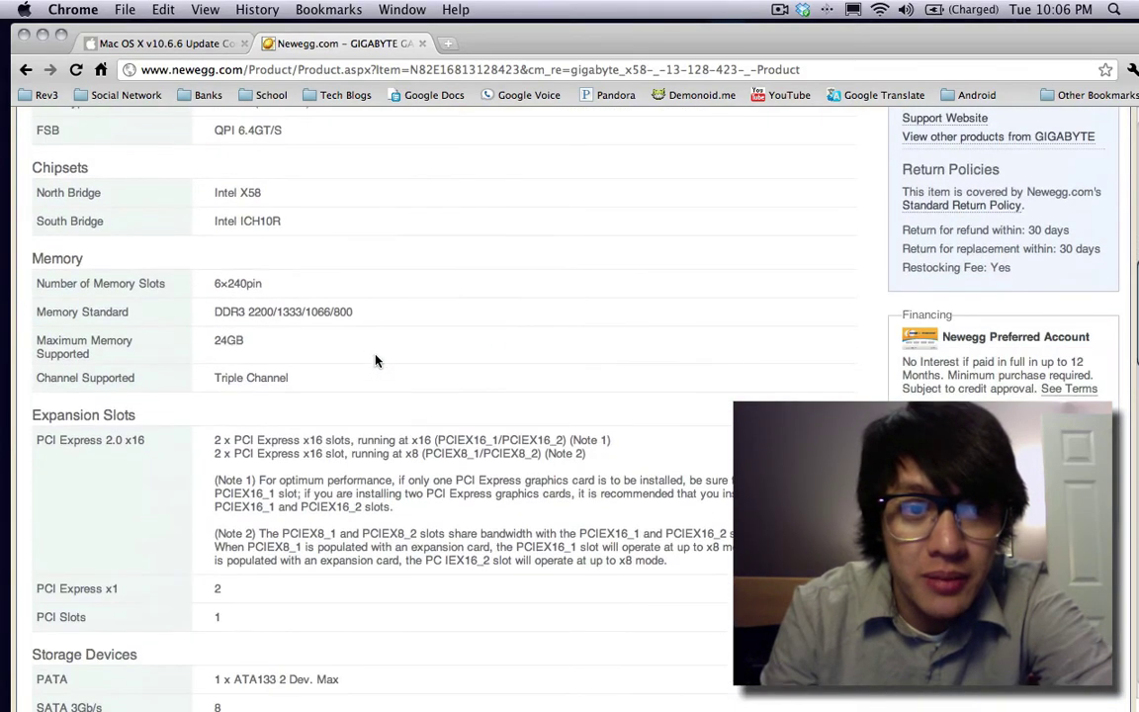
scroll(376, 361, "down", 8)
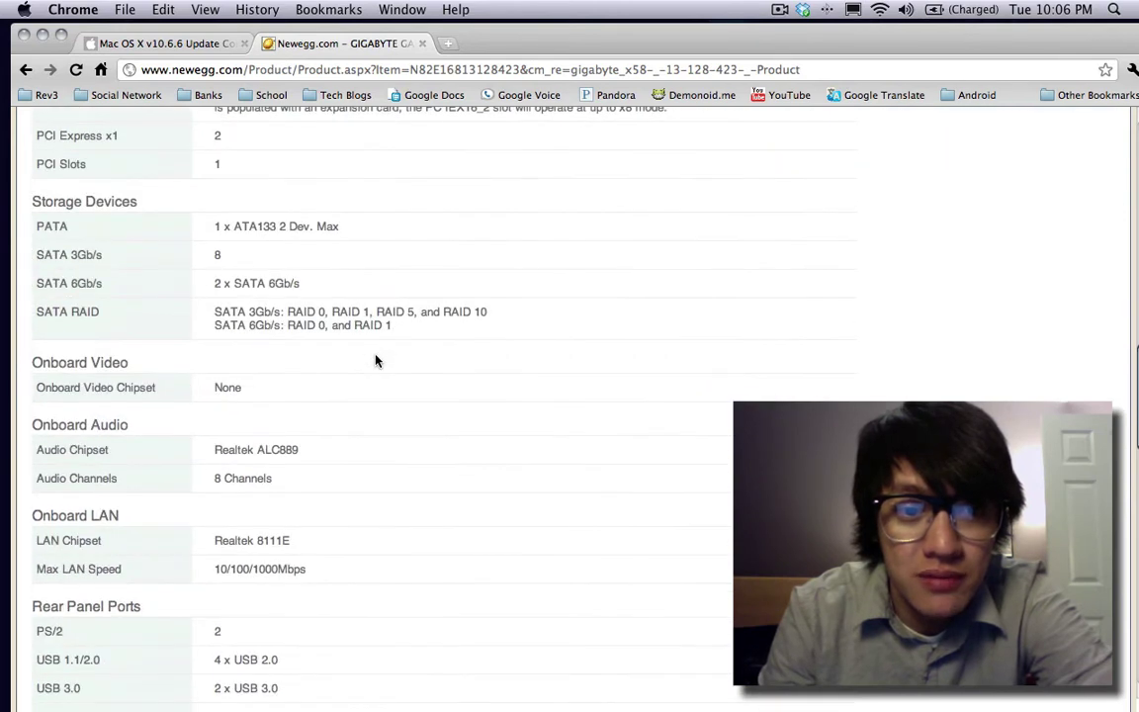
scroll(376, 361, "down", 7)
scroll(376, 361, "up", 4)
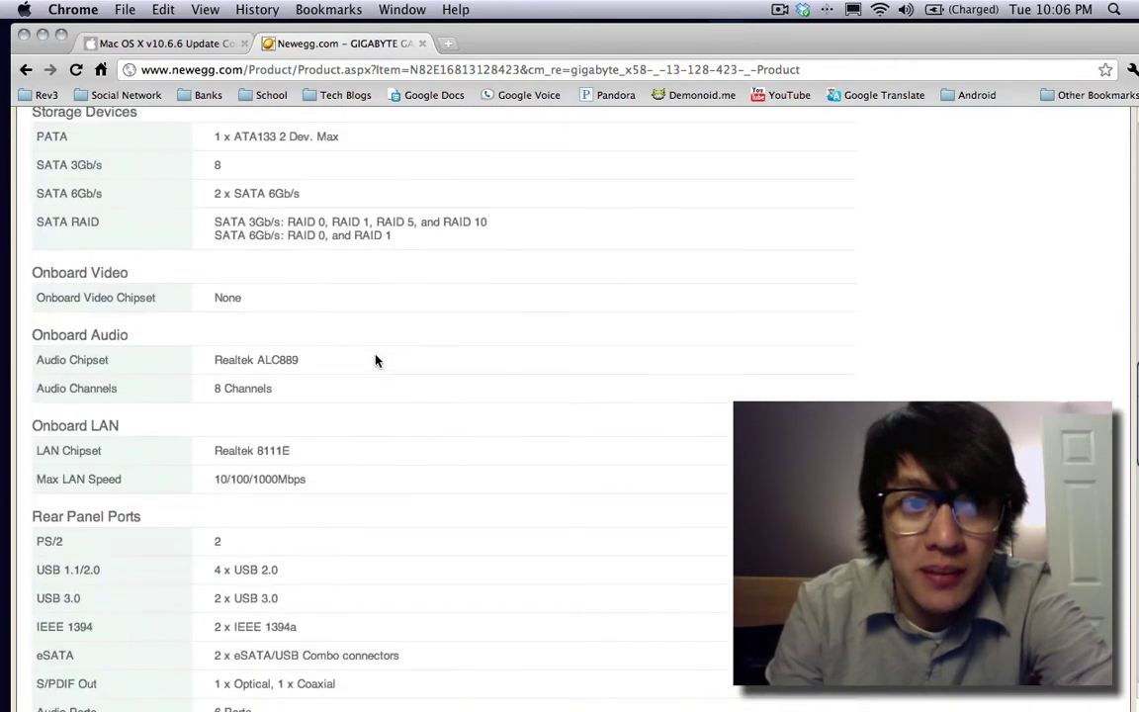
scroll(376, 361, "up", 3)
scroll(376, 361, "down", 3)
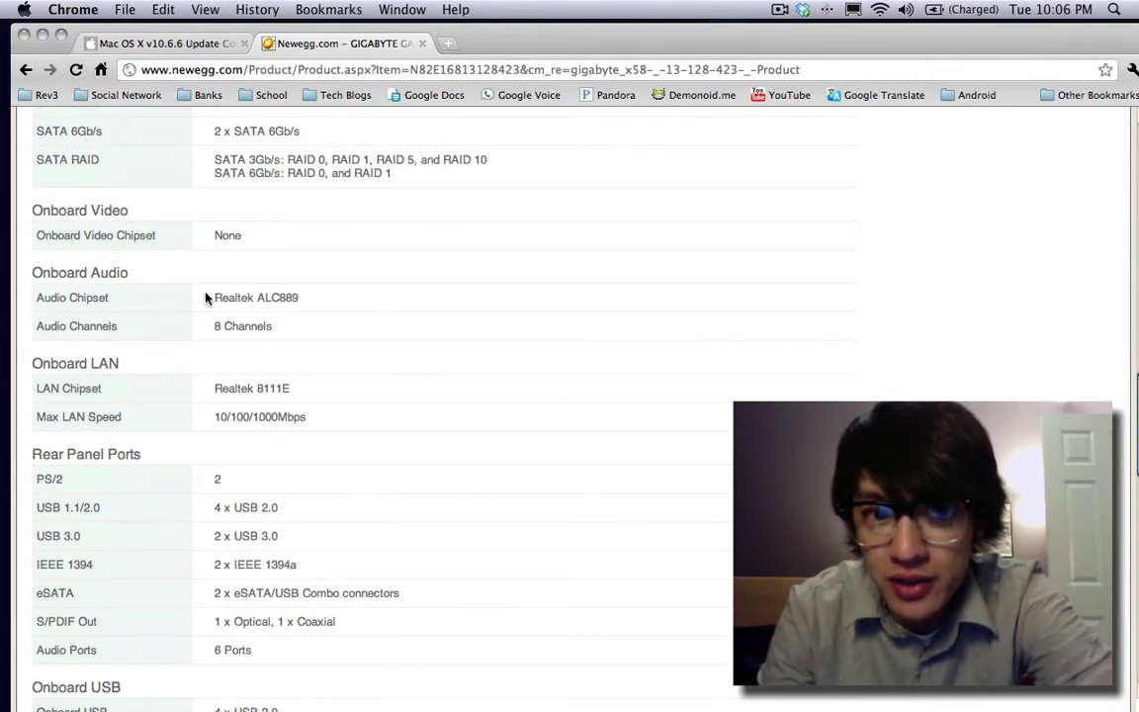
left_click_drag(215, 297, 302, 298)
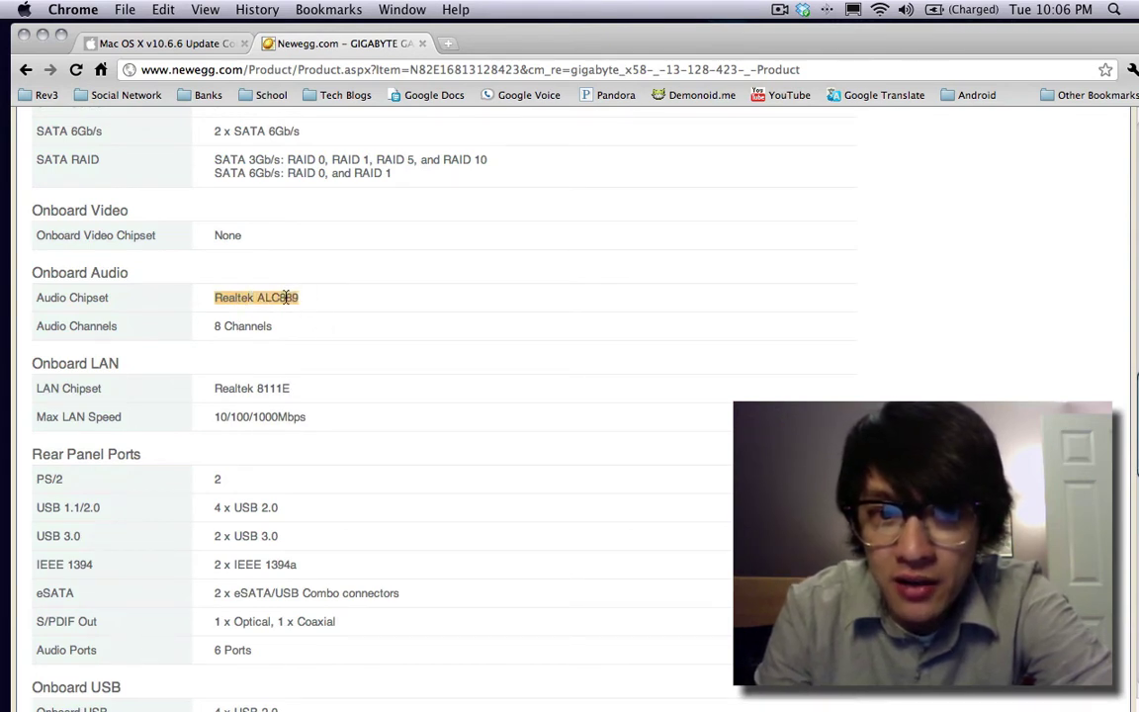
left_click(285, 298)
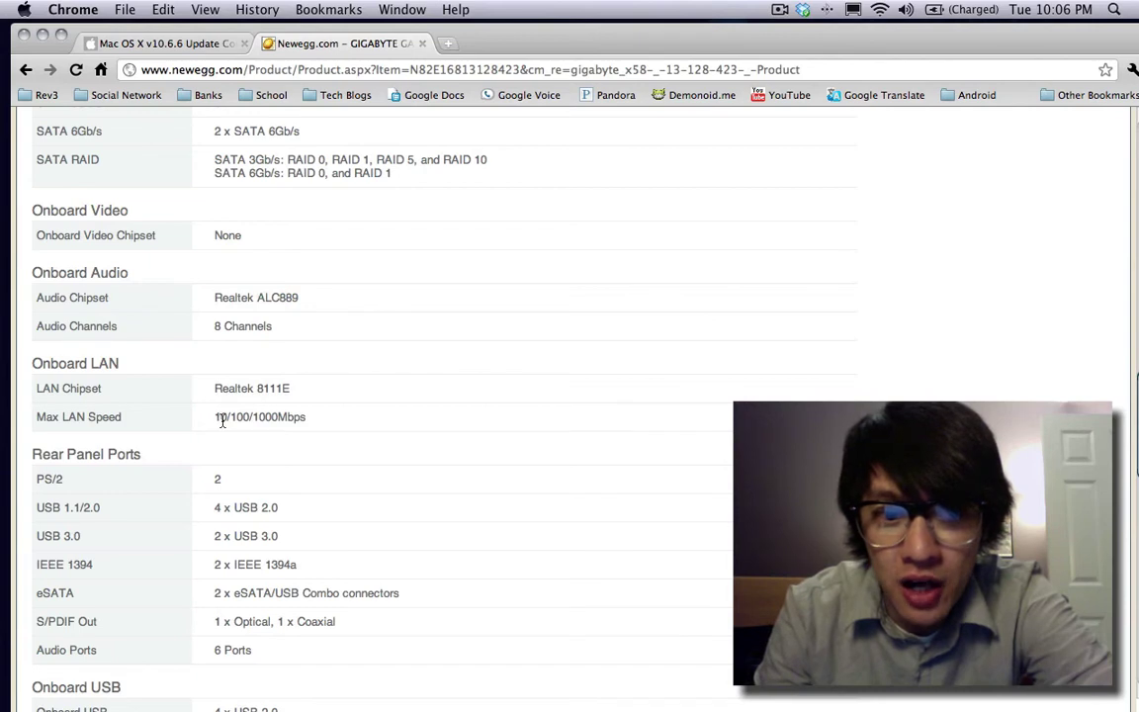
scroll(223, 421, "down", 1)
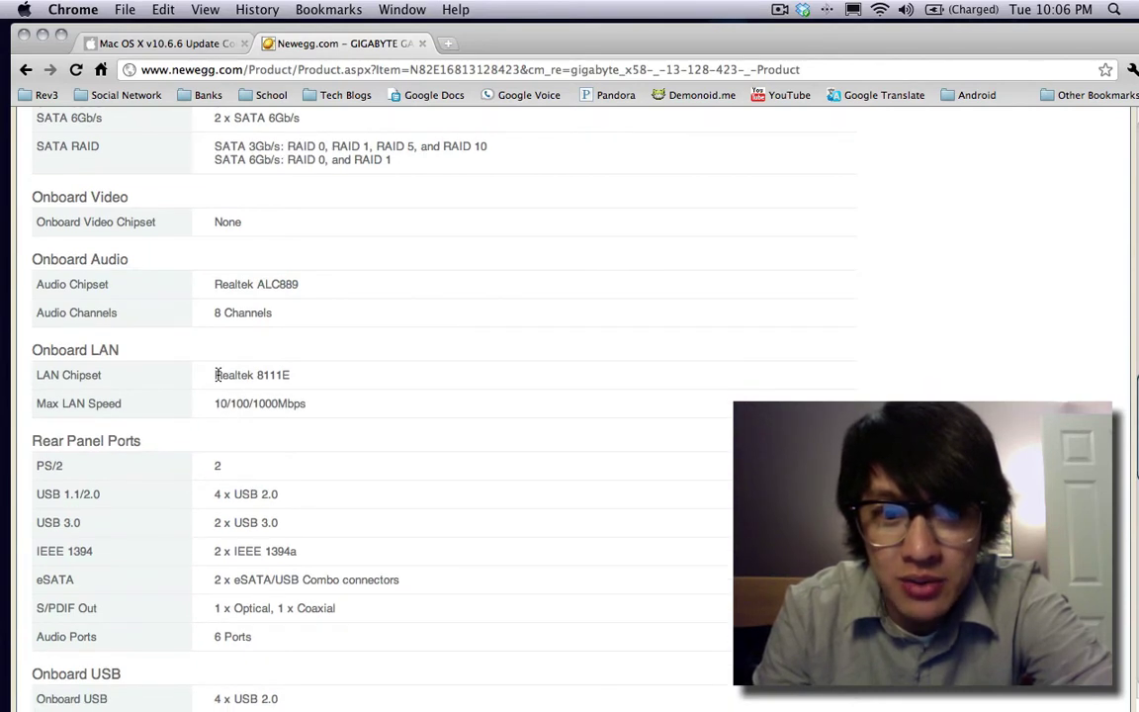
left_click_drag(216, 375, 297, 374)
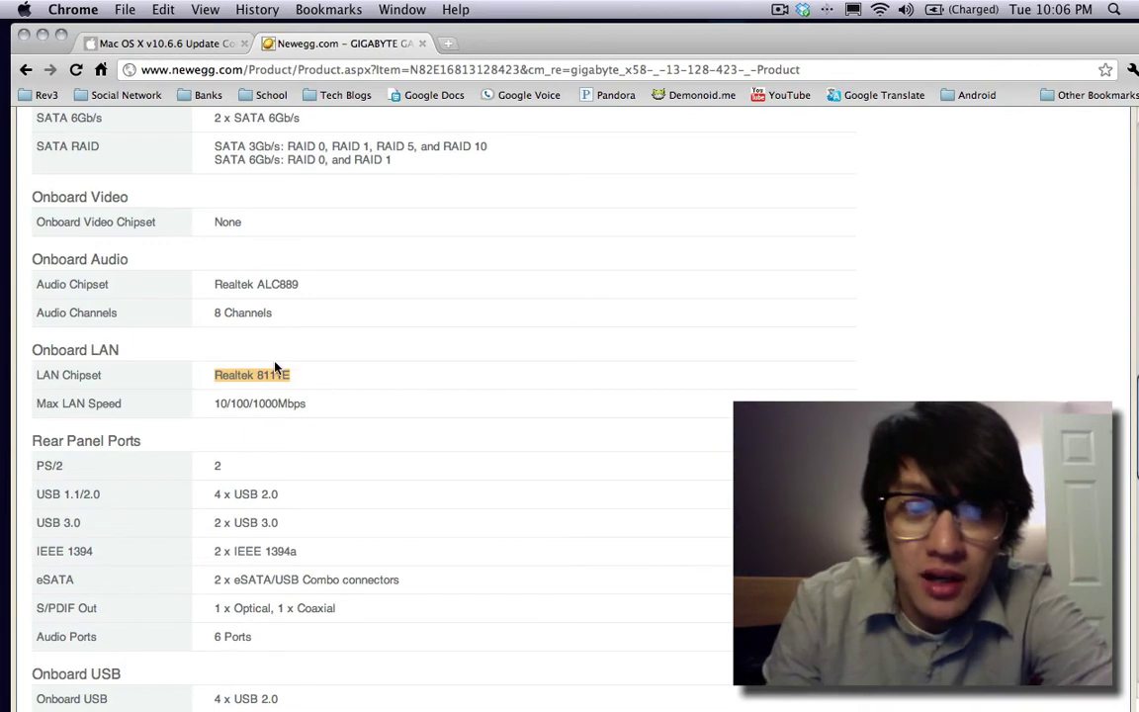
Highlight the Marvell SE9128 SATA3 and NEC SuperSpeed USB 3.0 features
scroll(275, 368, "down", 4)
scroll(275, 368, "up", 6)
scroll(275, 368, "down", 3)
scroll(275, 368, "up", 3)
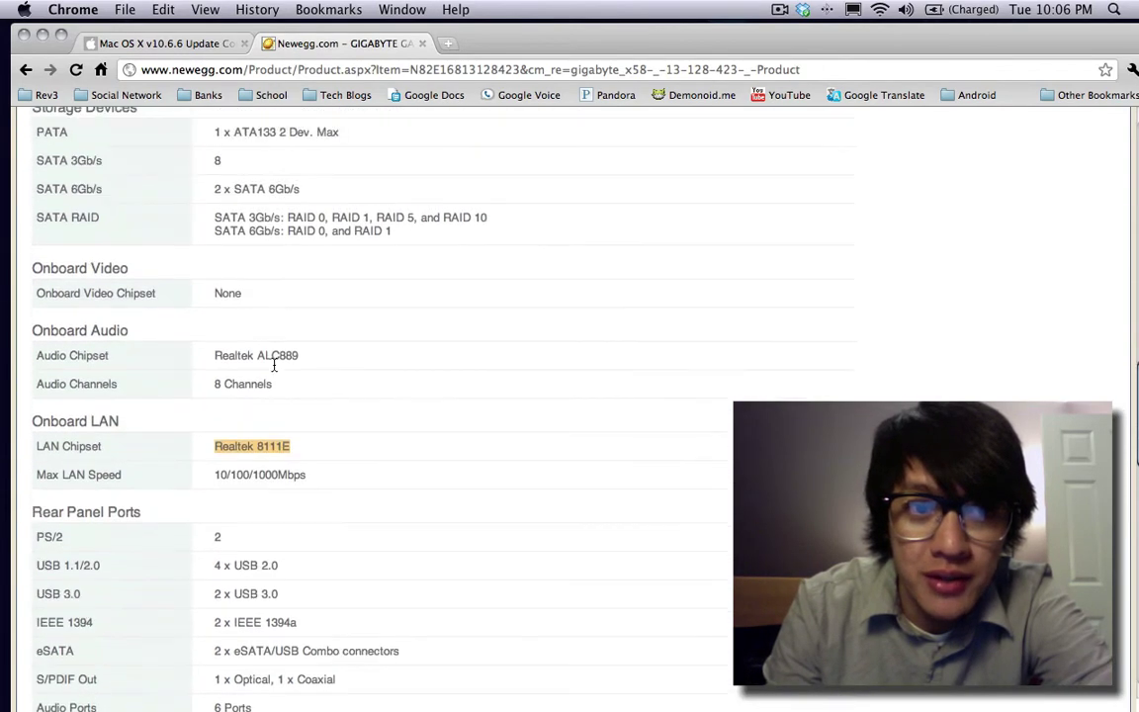
scroll(274, 365, "up", 10)
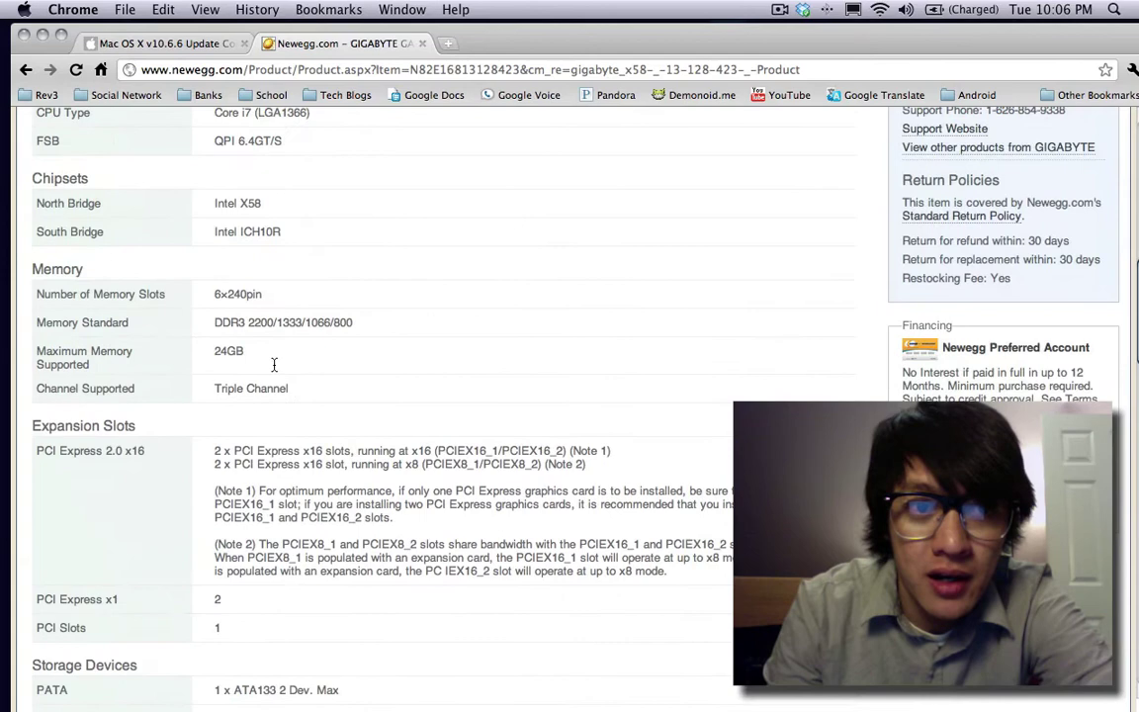
scroll(259, 301, "up", 2)
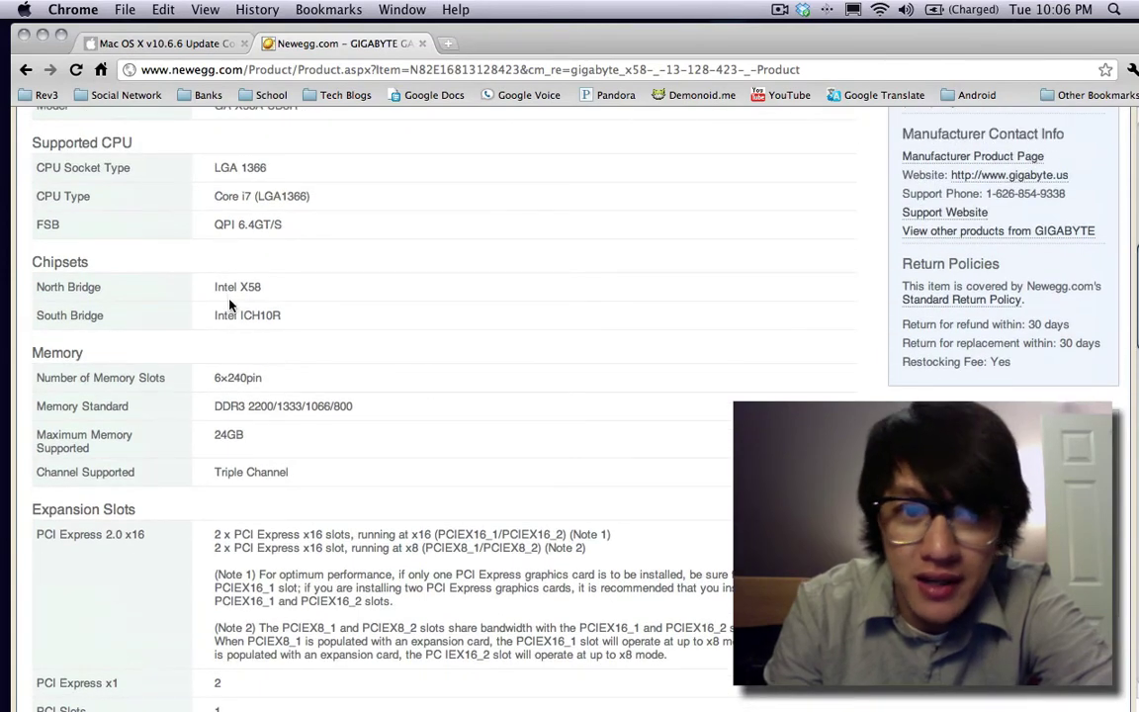
scroll(229, 304, "down", 20)
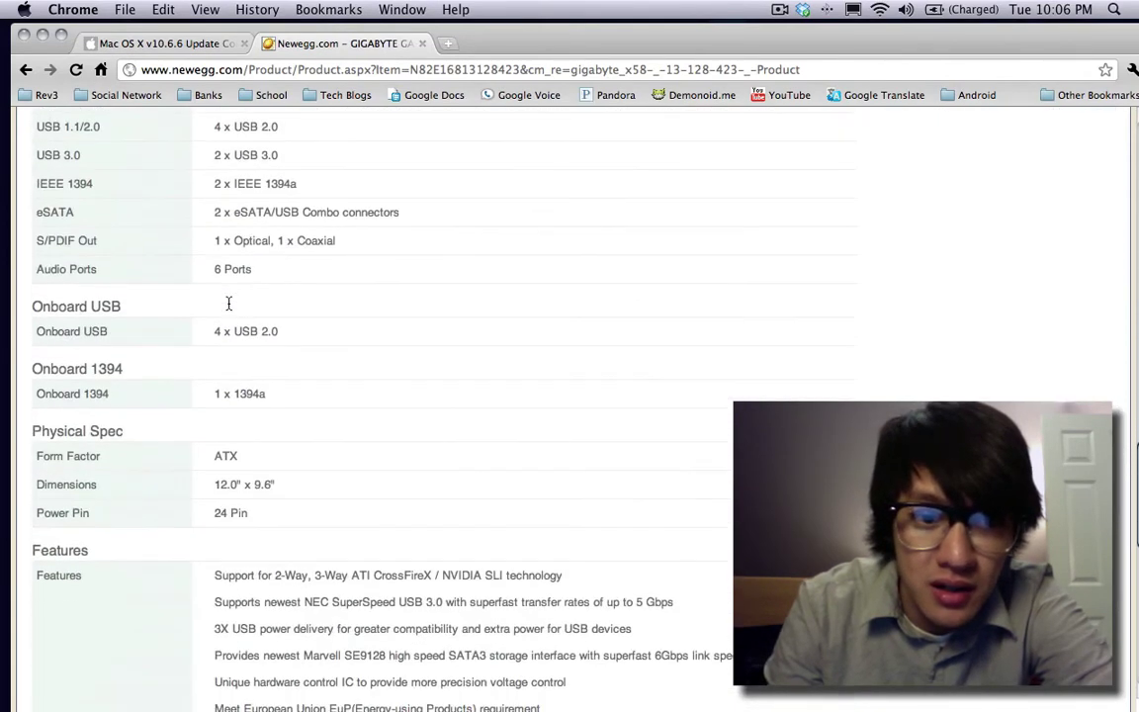
scroll(228, 304, "down", 6)
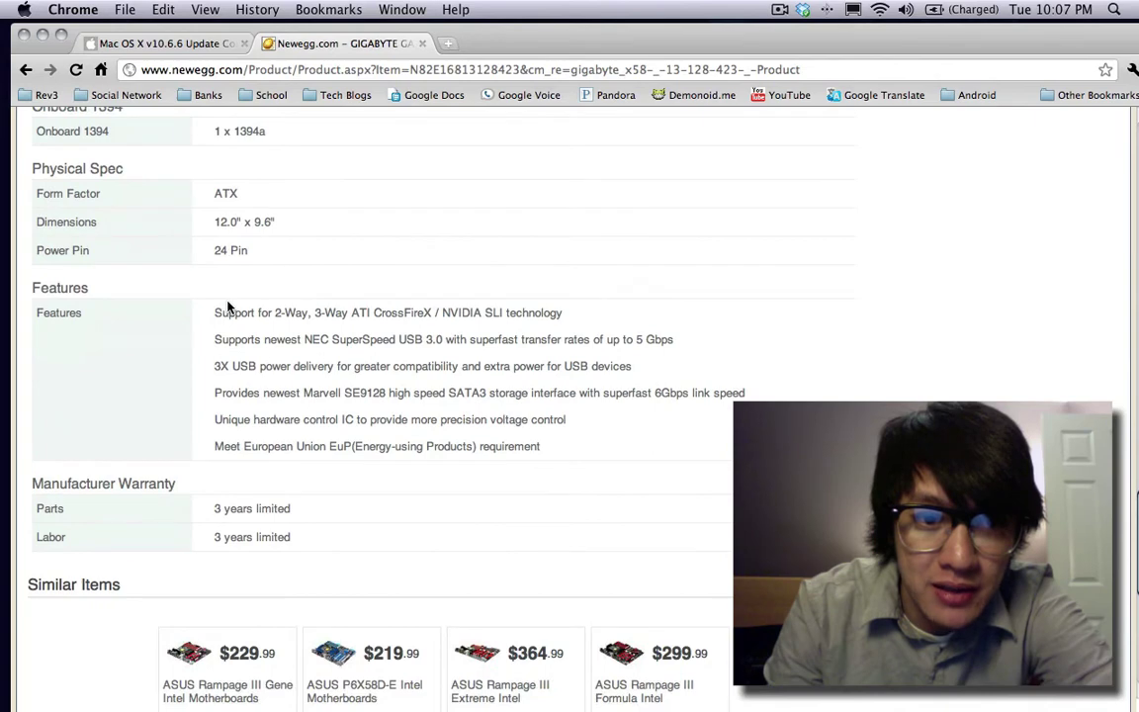
scroll(227, 306, "up", 4)
scroll(227, 306, "down", 6)
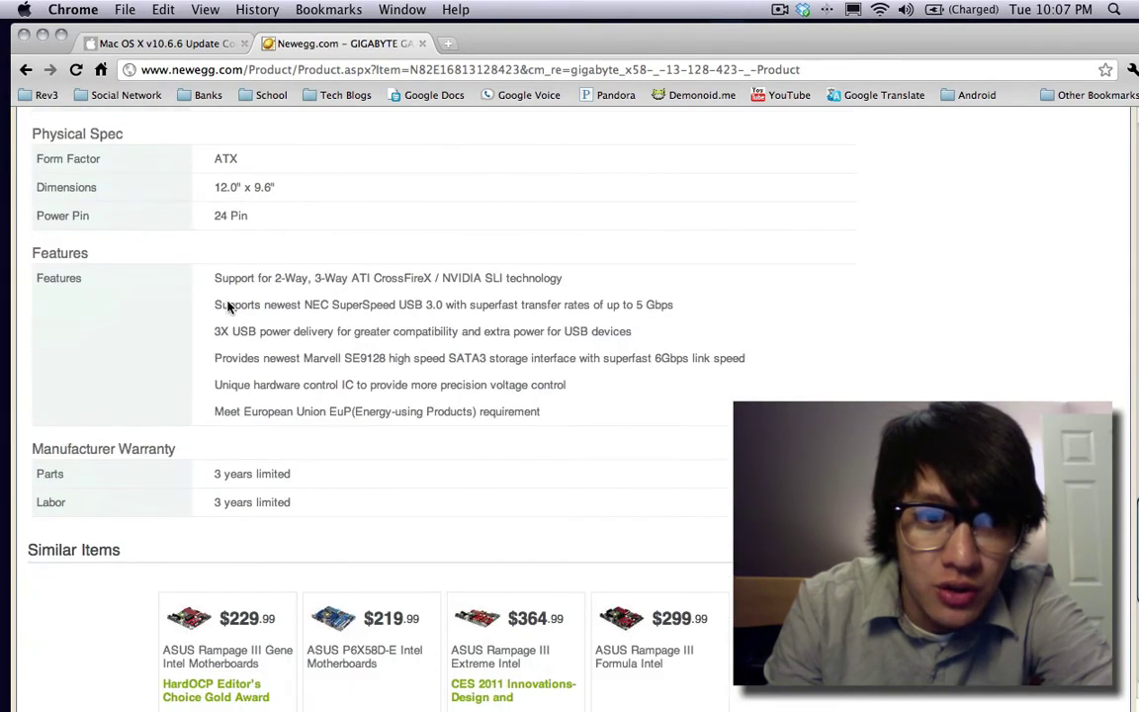
scroll(228, 307, "up", 2)
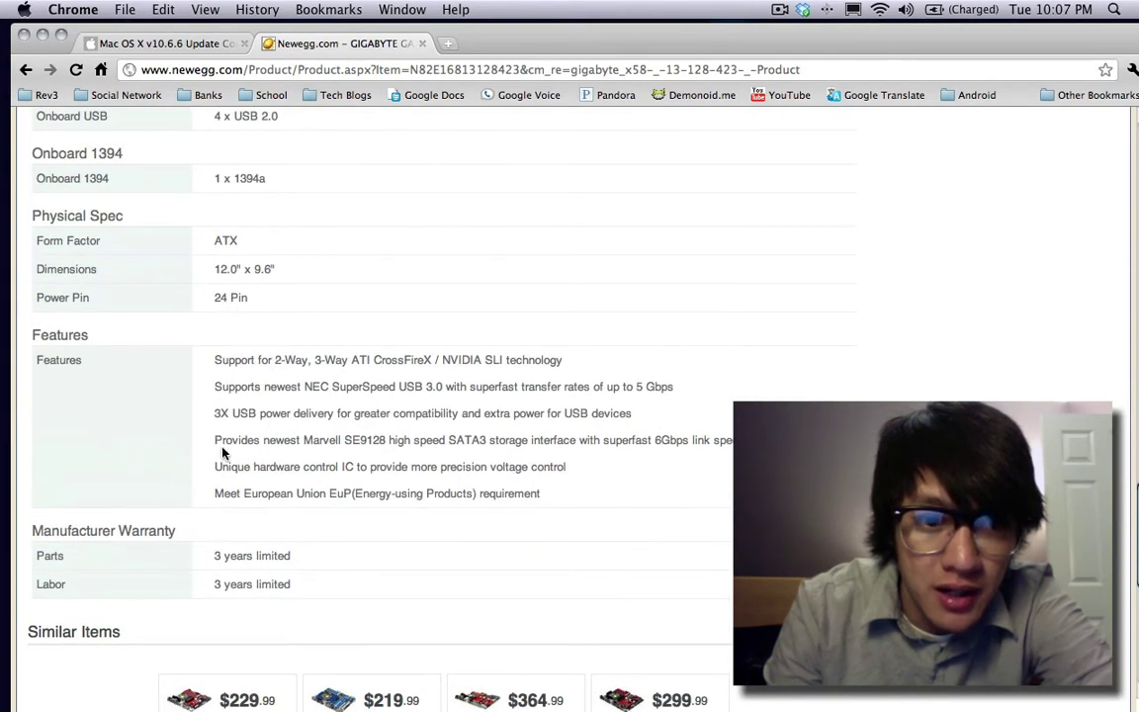
left_click_drag(303, 440, 685, 443)
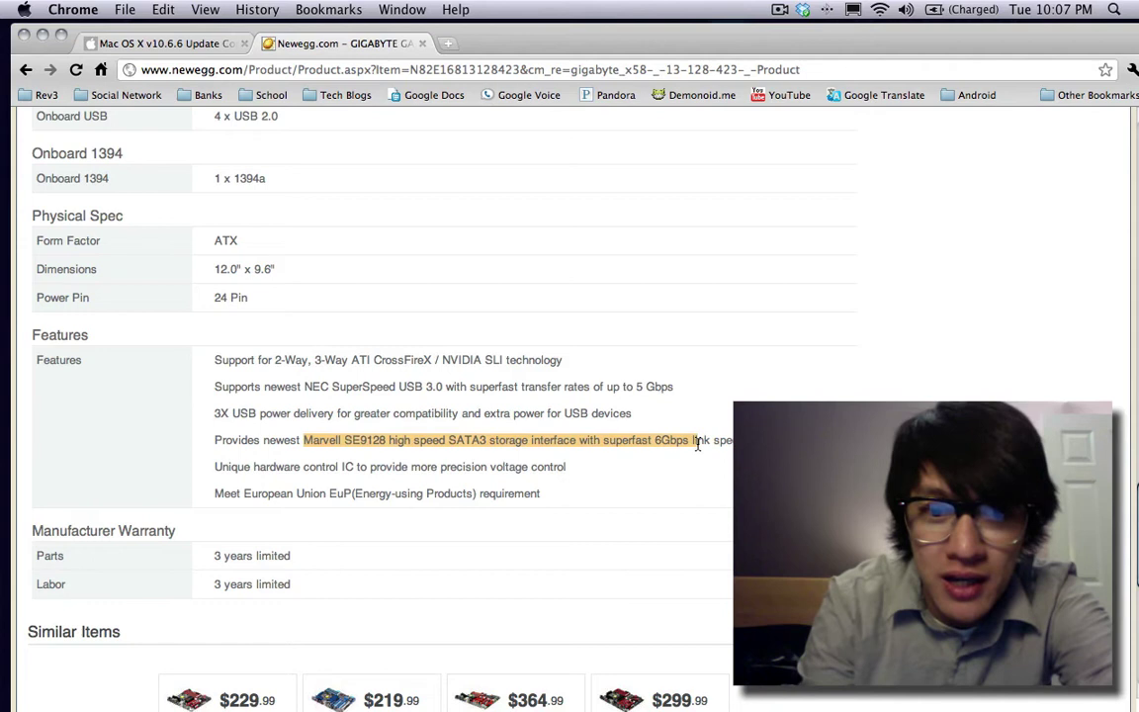
left_click(380, 386)
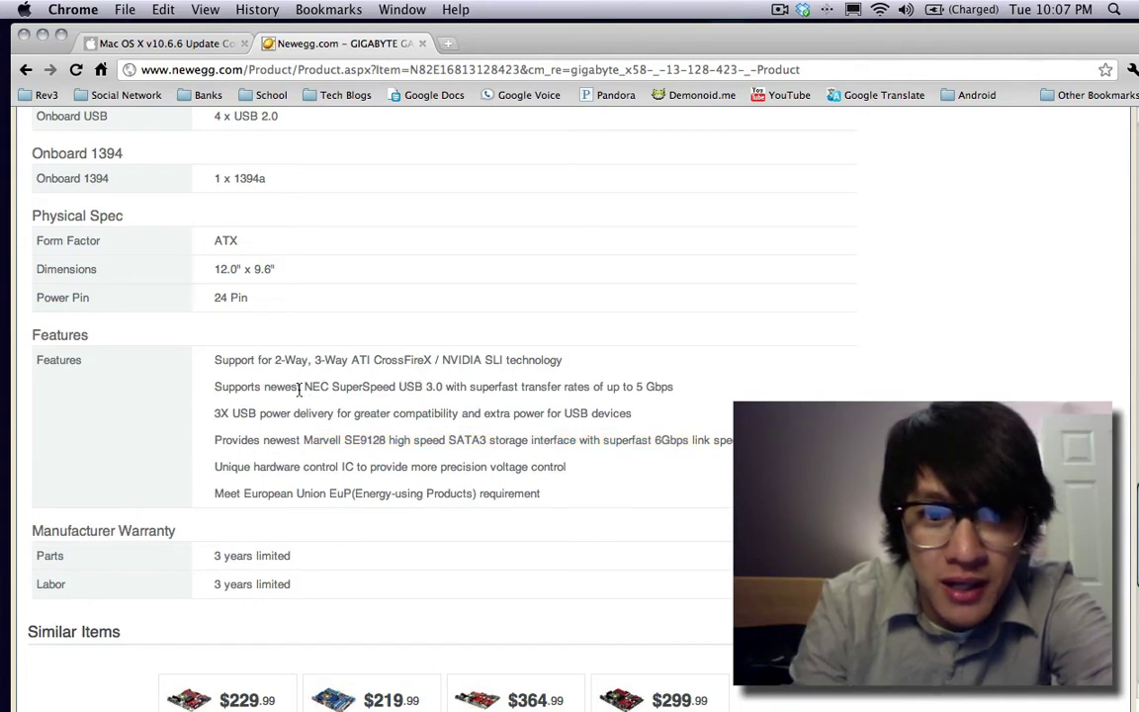
left_click_drag(301, 387, 441, 388)
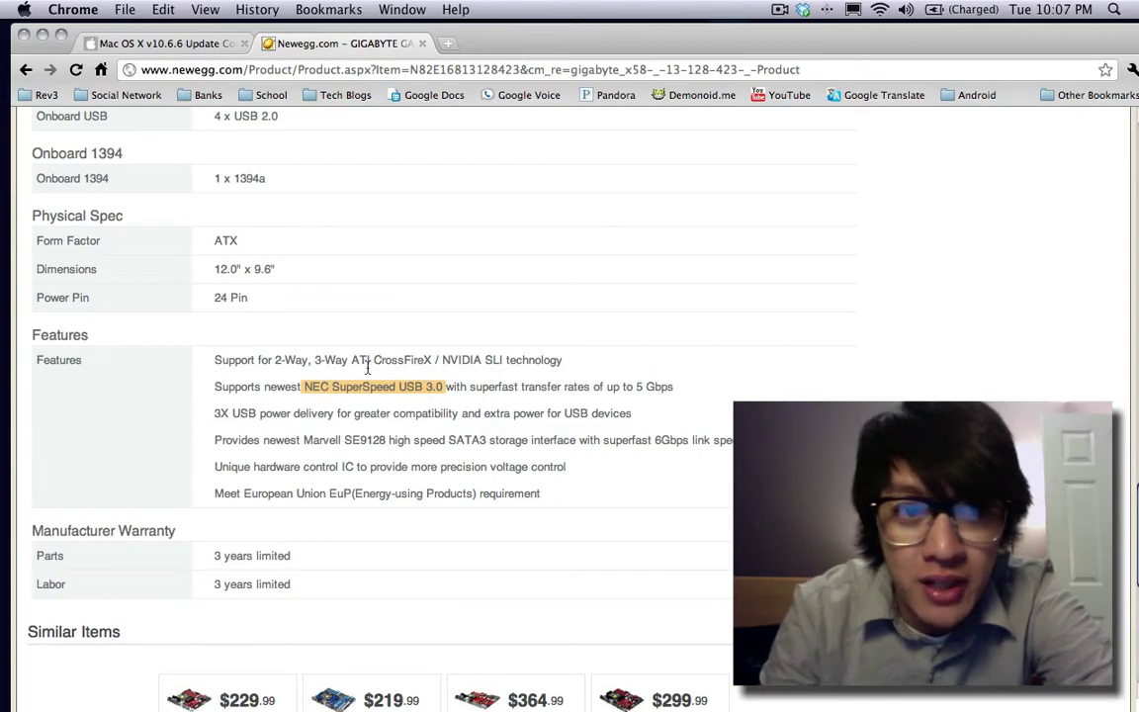
Scroll back over the specifications and open a new blank browser tab
scroll(370, 367, "up", 3)
scroll(370, 367, "up", 15)
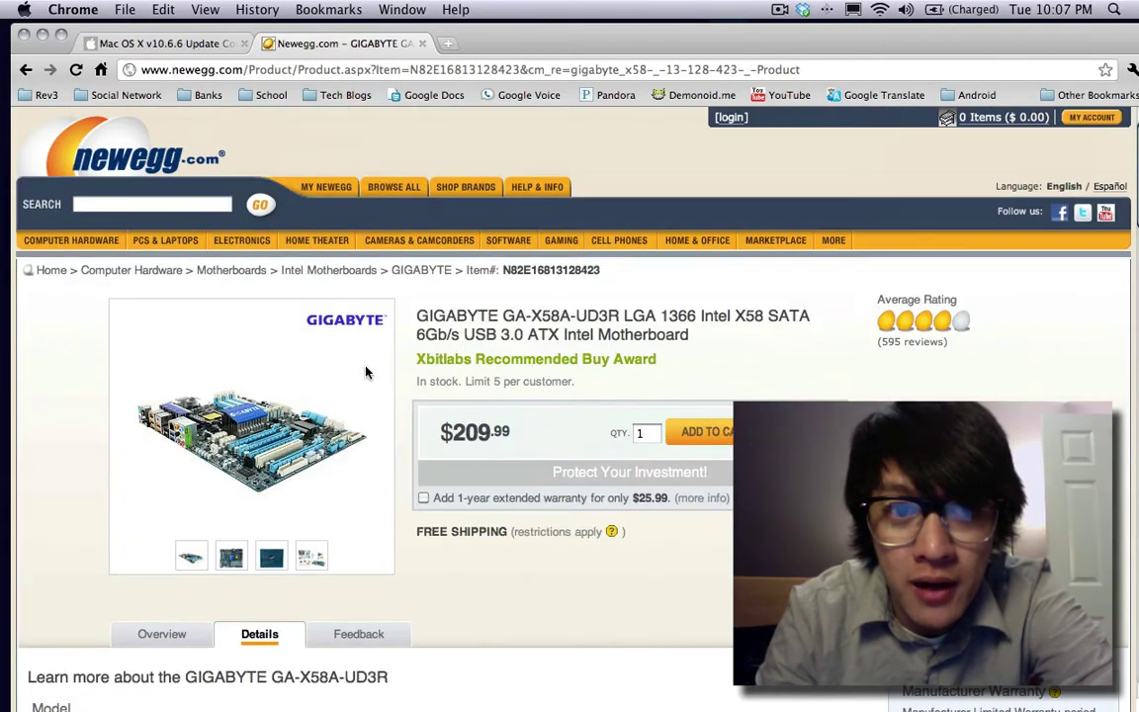
scroll(364, 372, "down", 10)
scroll(365, 371, "up", 10)
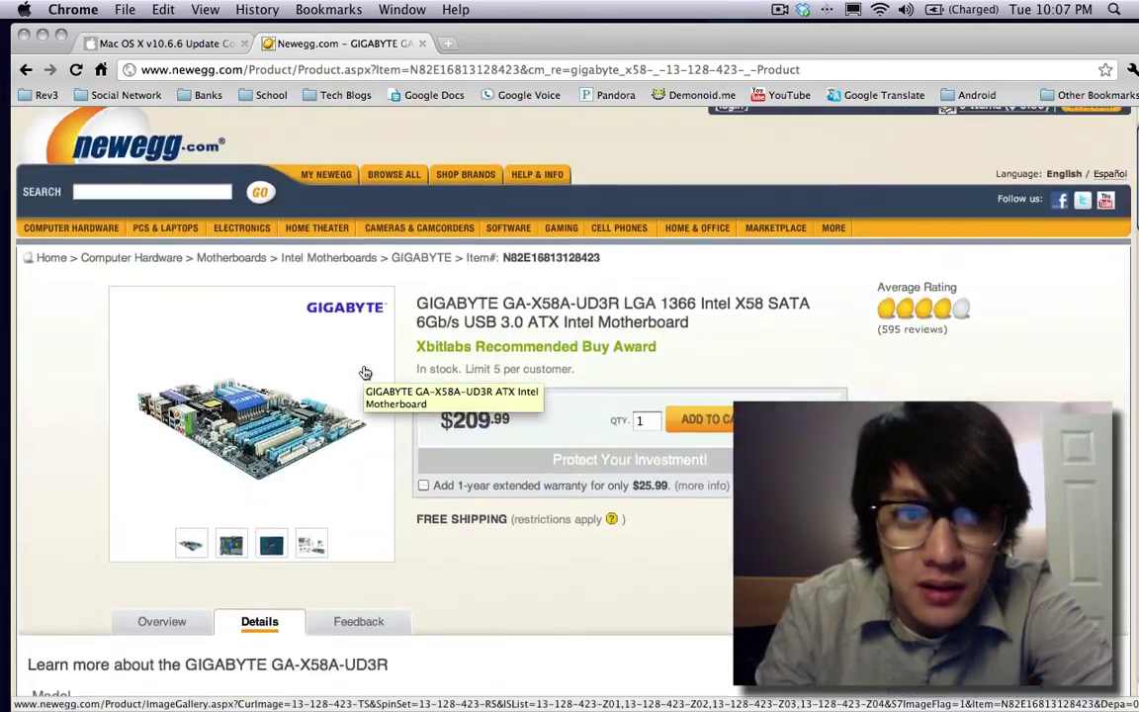
scroll(365, 372, "down", 1)
scroll(365, 372, "down", 12)
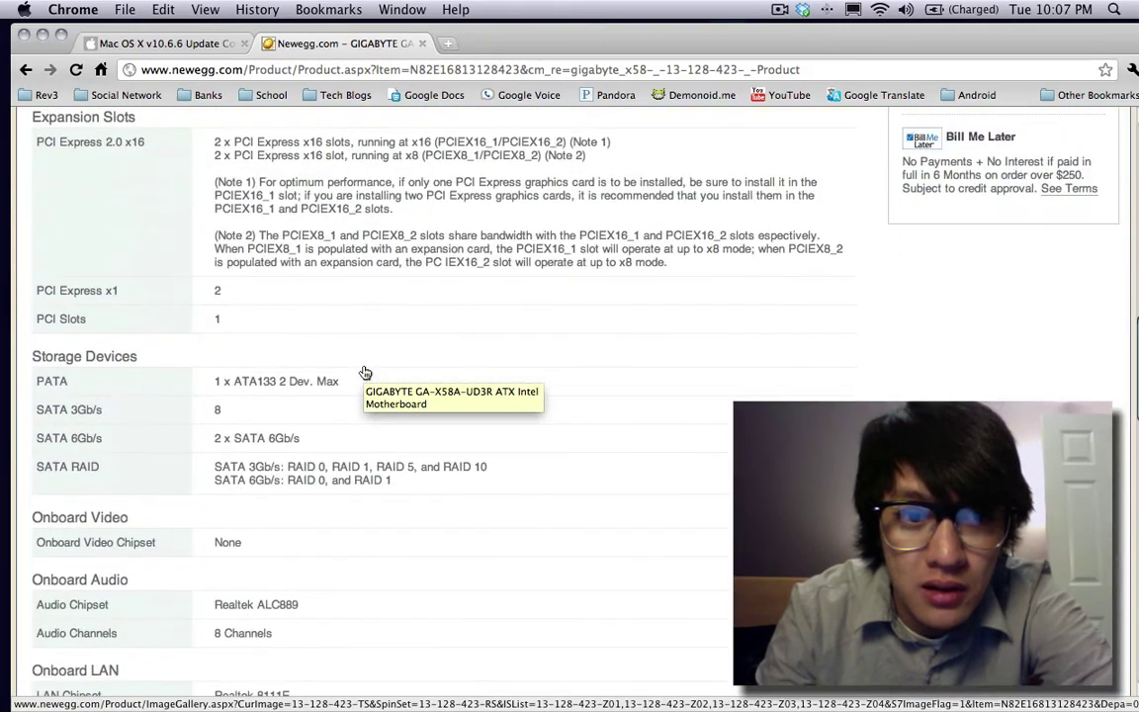
scroll(365, 372, "up", 11)
scroll(365, 372, "up", 2)
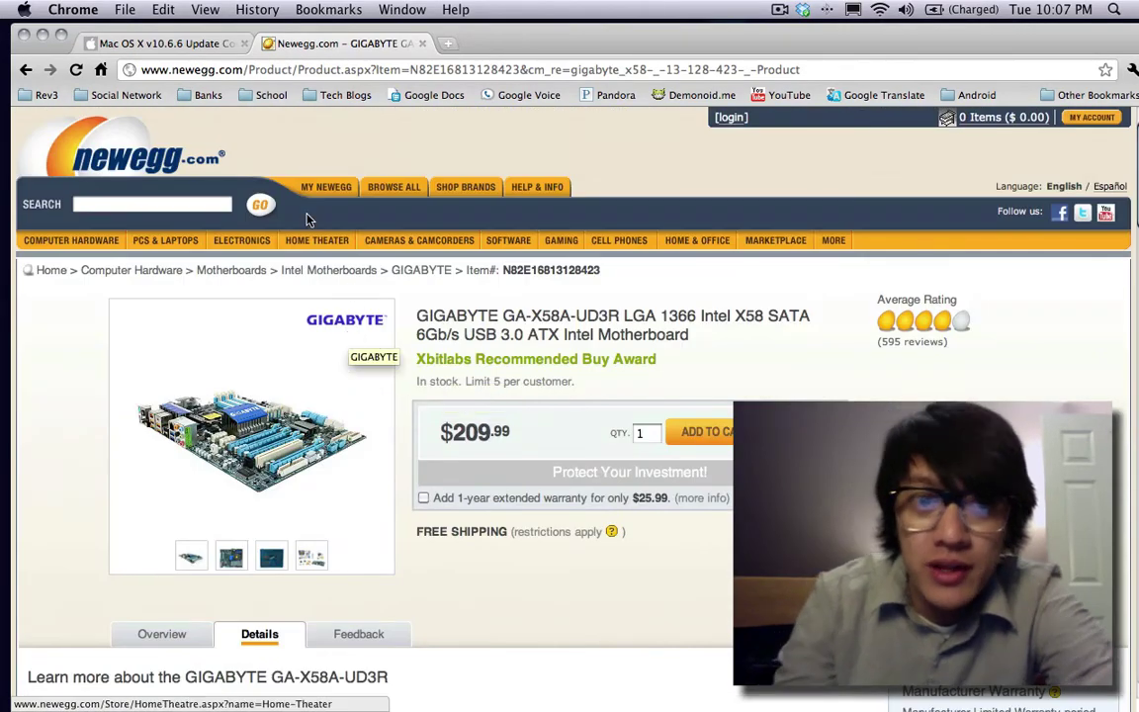
left_click(447, 45)
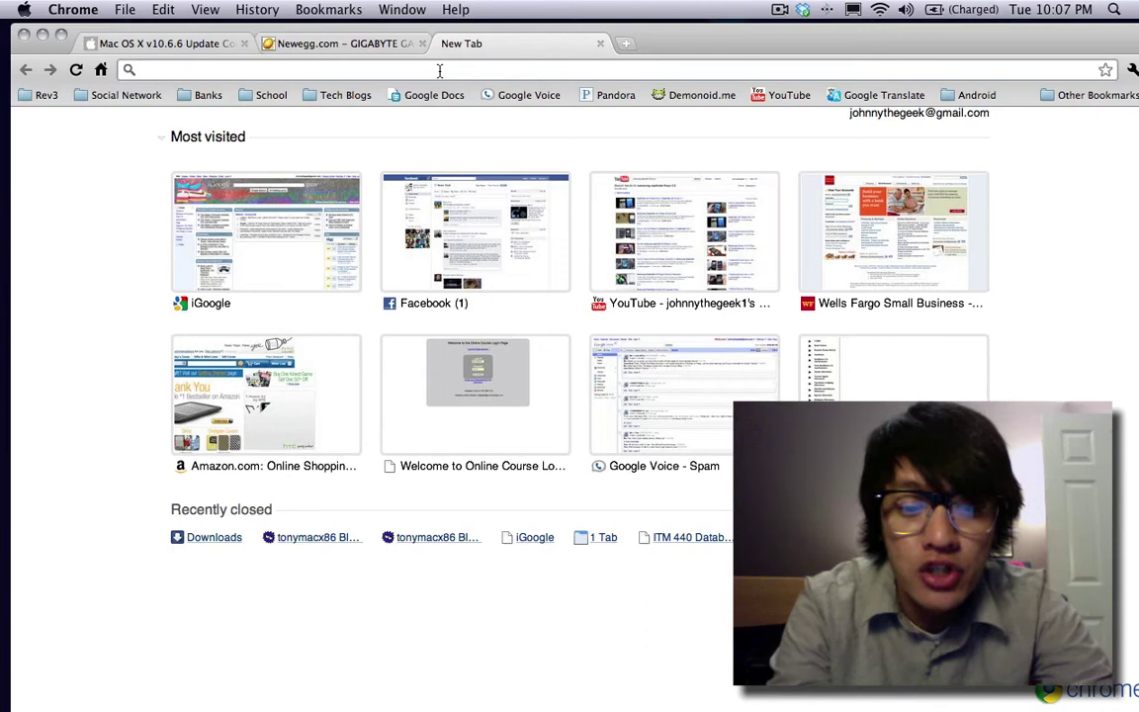
Google 'tonymac x86 wiki' and open the 'Main Page - tonymacx86 Wiki' result
type("tony")
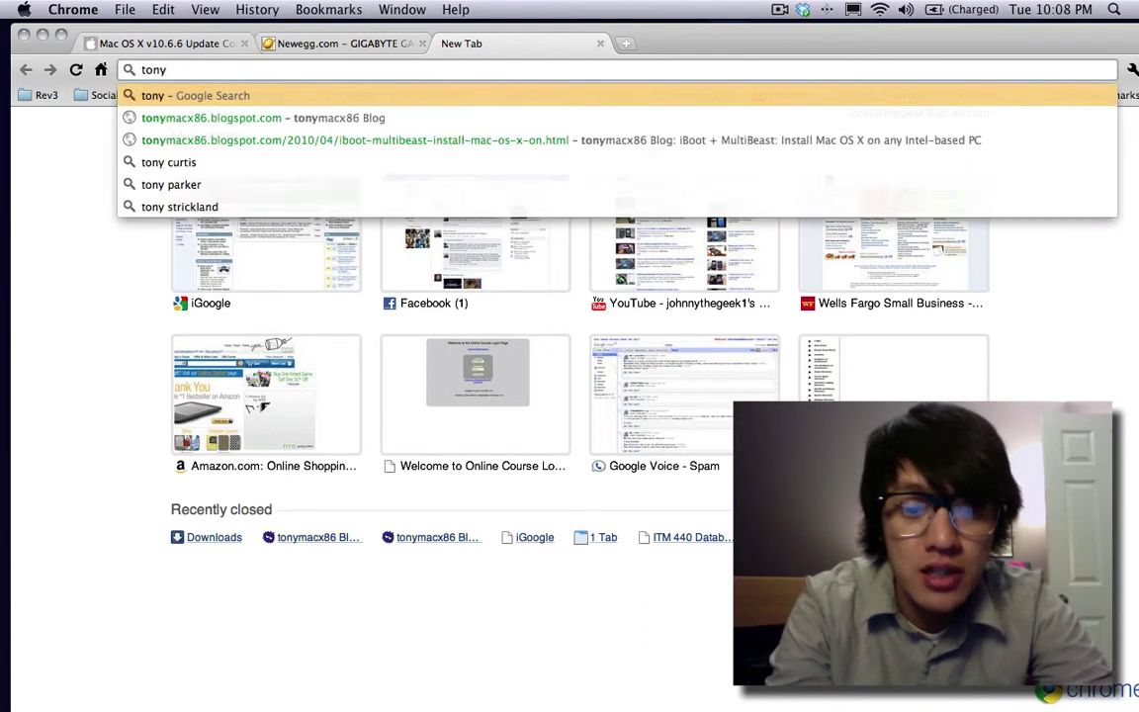
type("mac x")
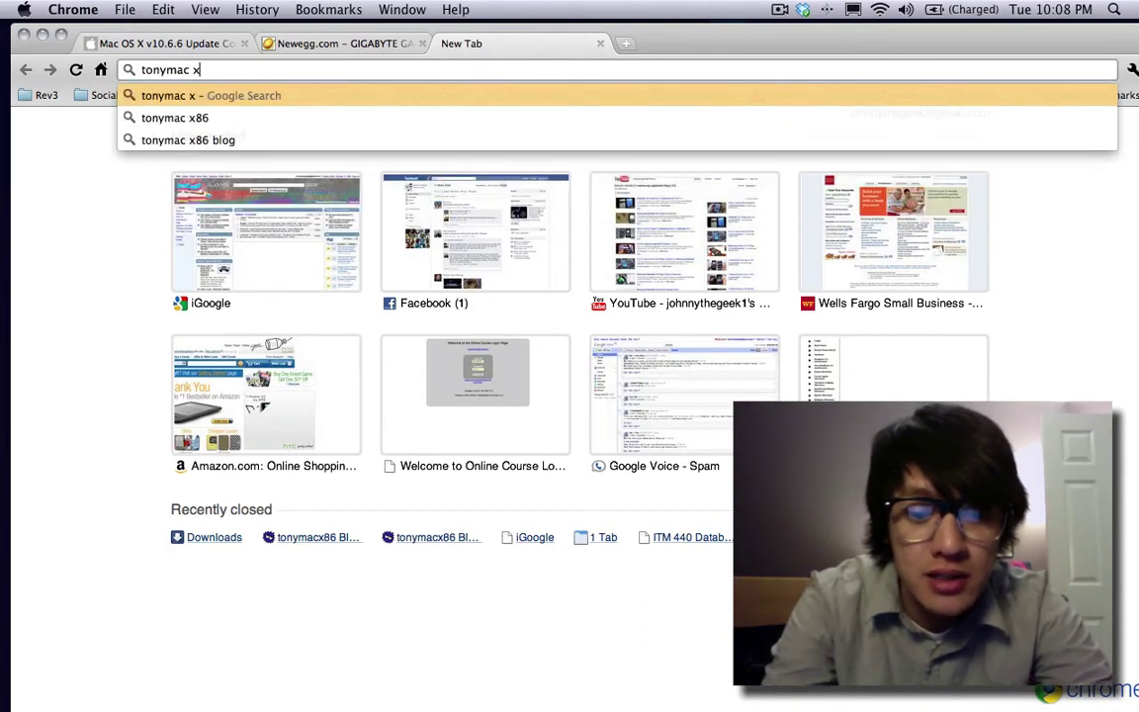
type("86 ")
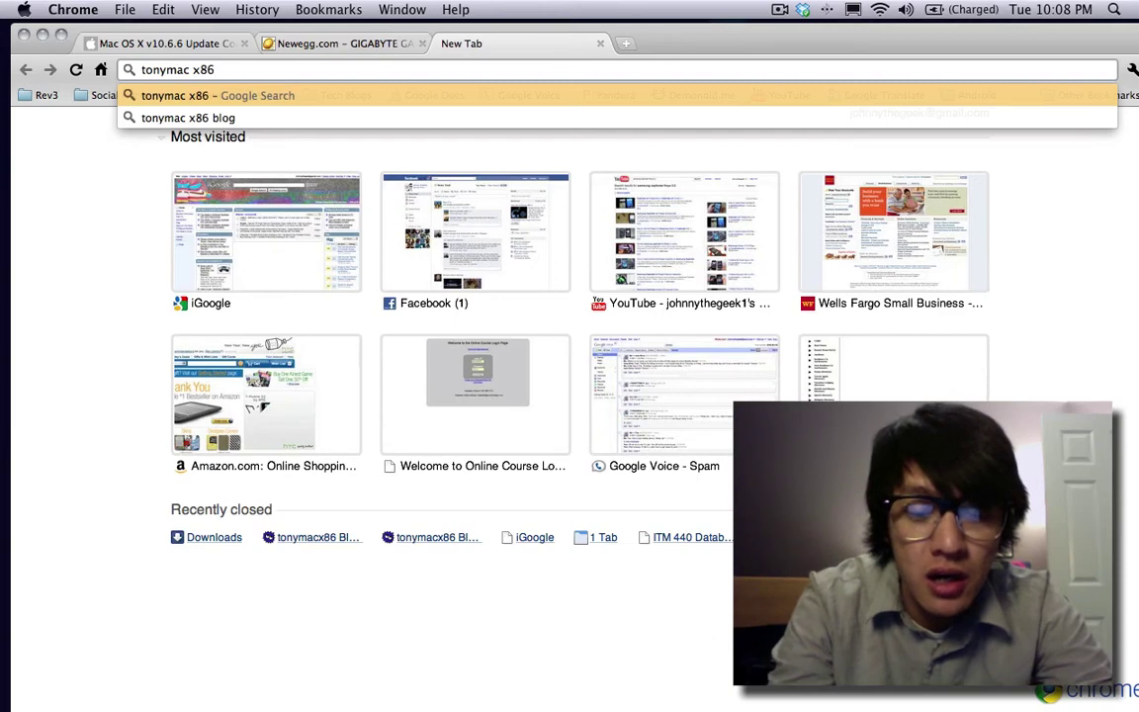
type("wiki")
key("Return")
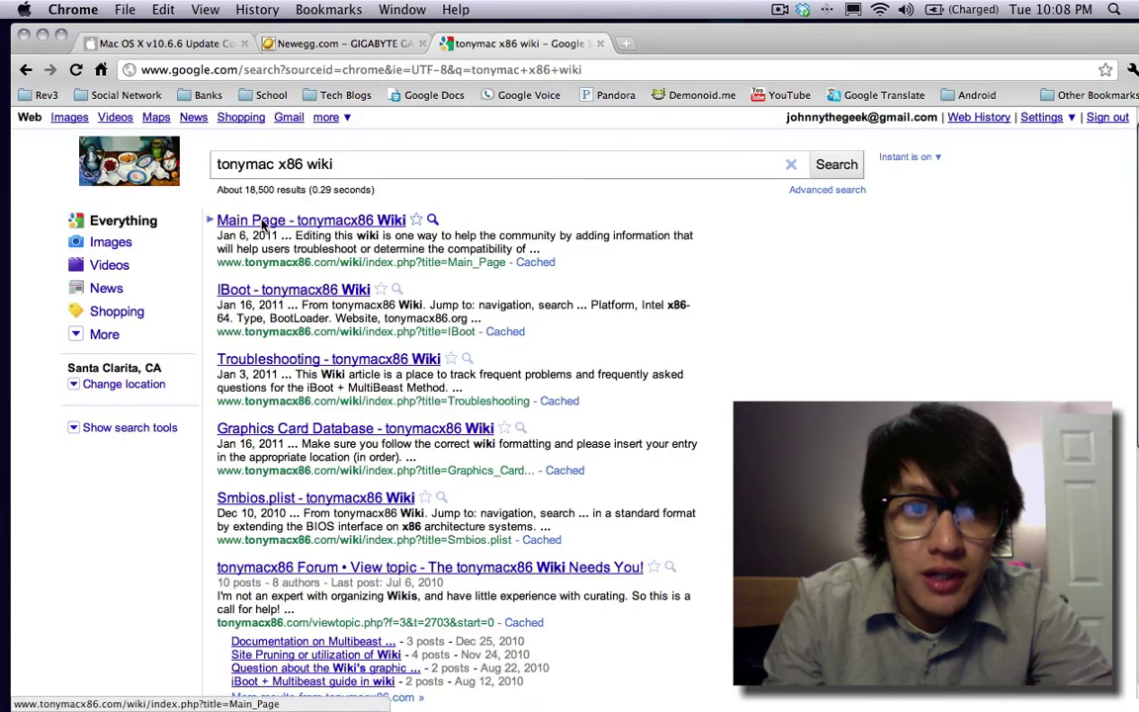
left_click(272, 222)
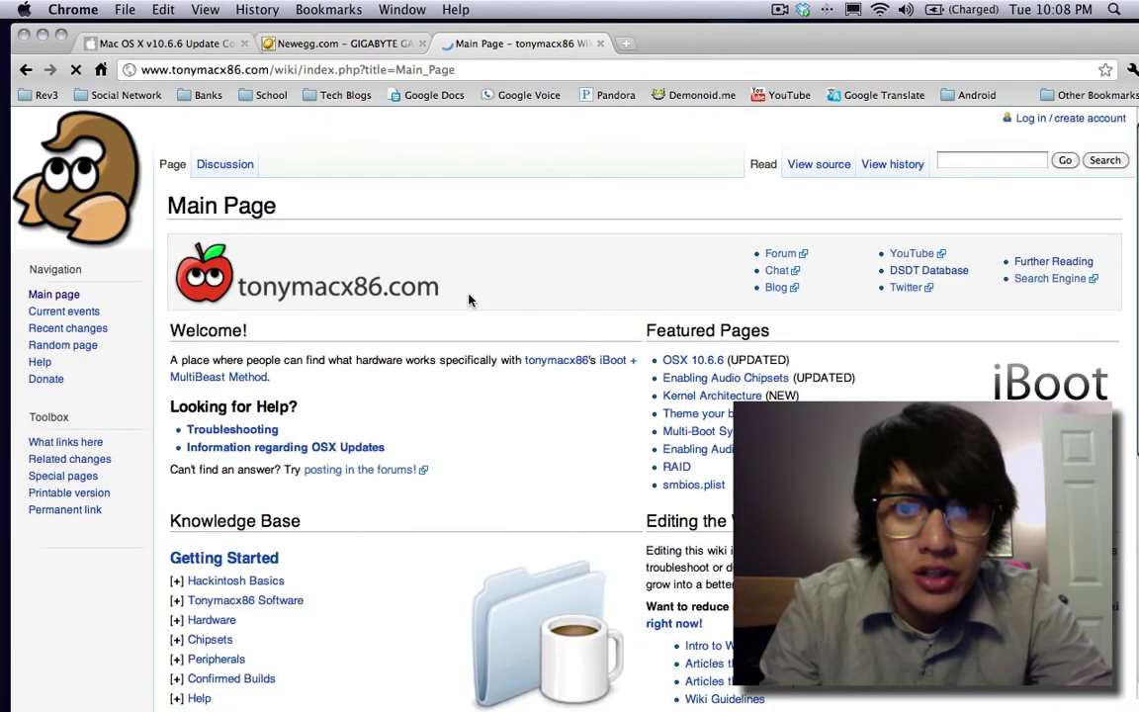
Scroll the tonymacx86 Wiki Main Page to look over its Knowledge Base and Featured Pages
scroll(469, 302, "down", 5)
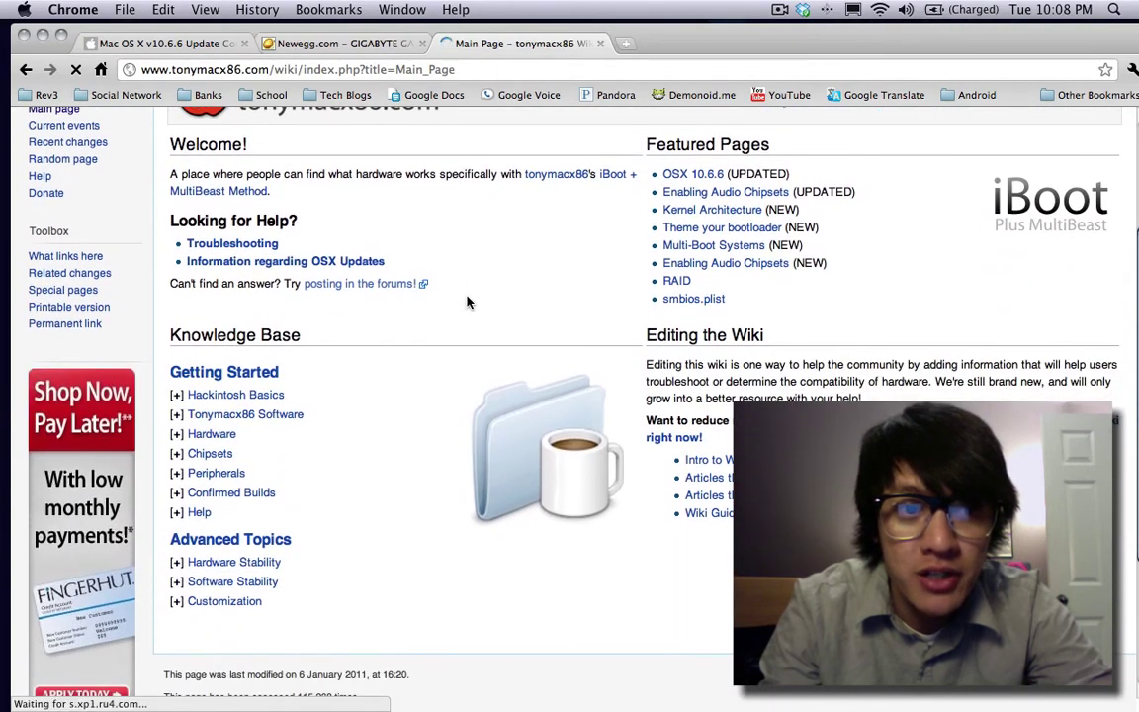
scroll(469, 302, "up", 5)
scroll(469, 302, "down", 5)
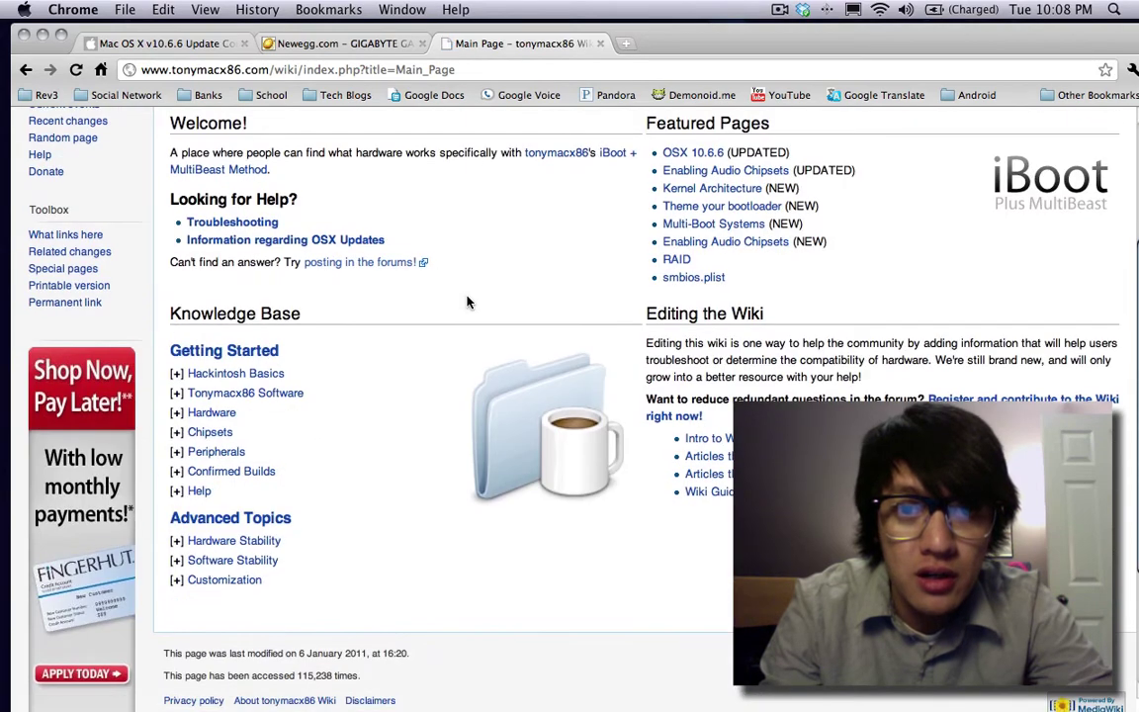
scroll(469, 301, "up", 5)
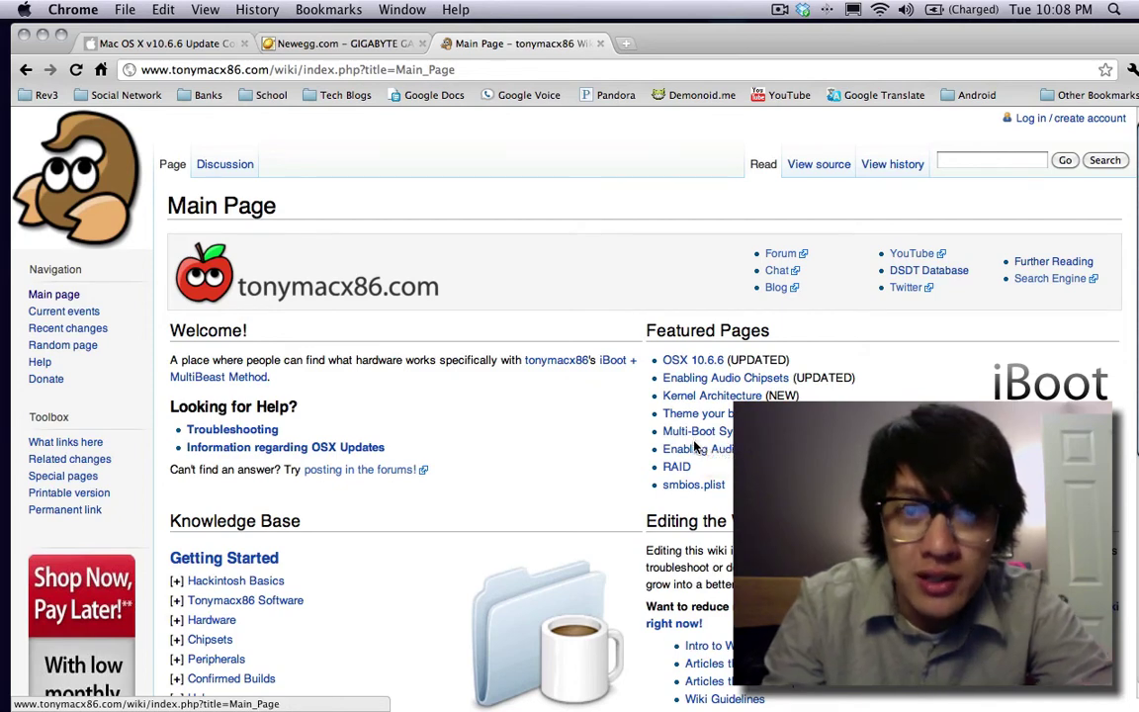
scroll(349, 436, "down", 3)
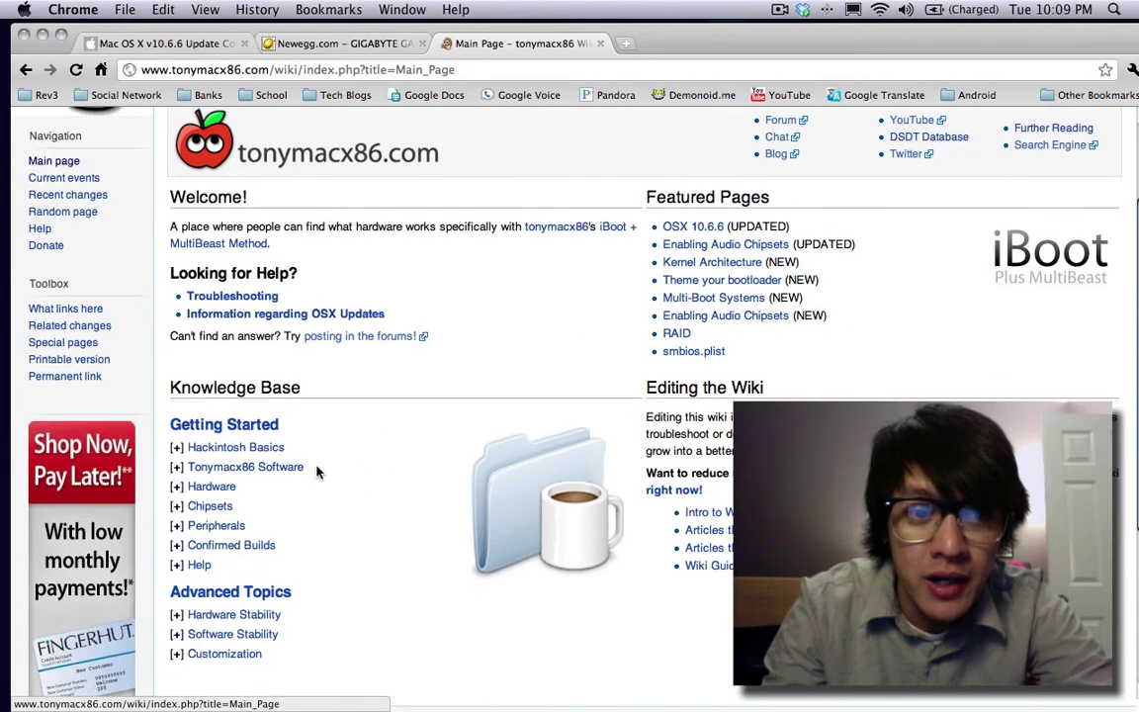
Open Hackintosh Basics, Tonymacx86 Software, Hardware and Chipsets in new tabs, then view Hackintosh Basics
right_click(240, 447)
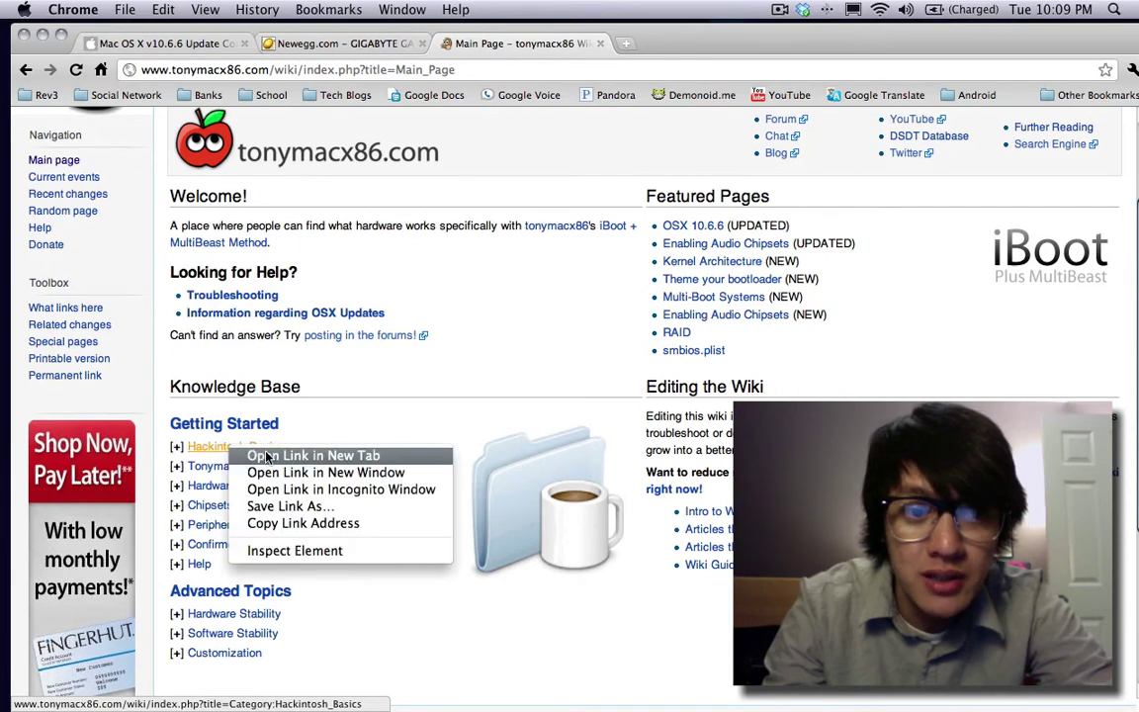
left_click(271, 455)
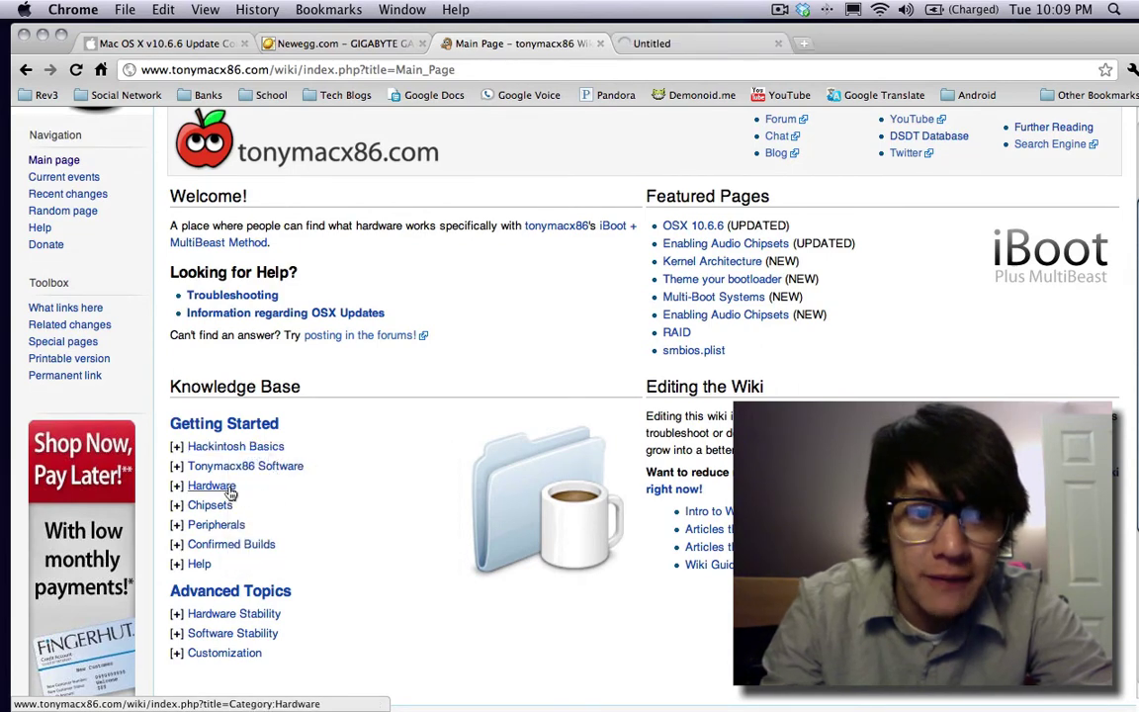
right_click(234, 471)
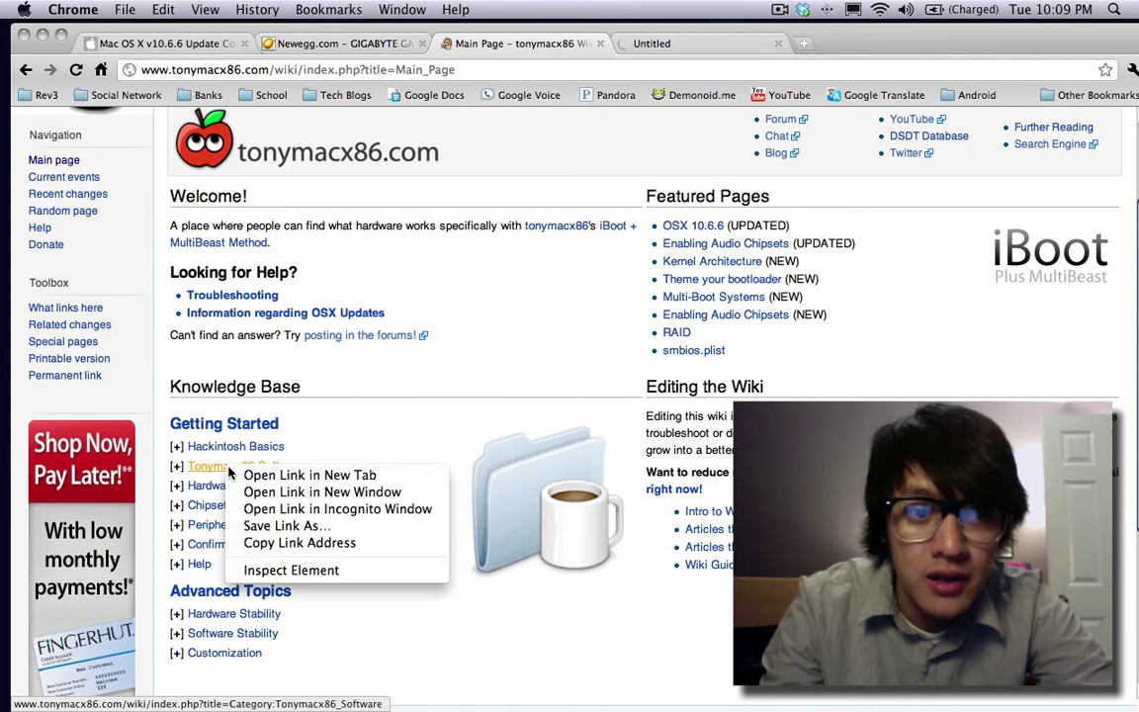
left_click(238, 477)
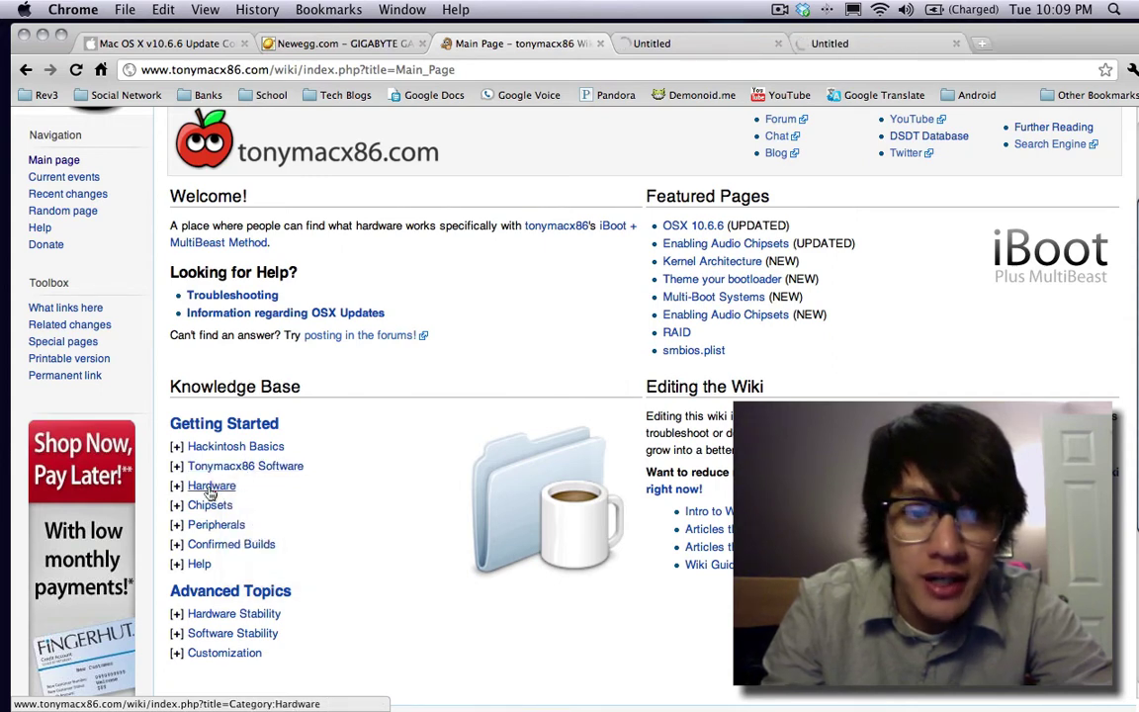
right_click(210, 489)
left_click(218, 498)
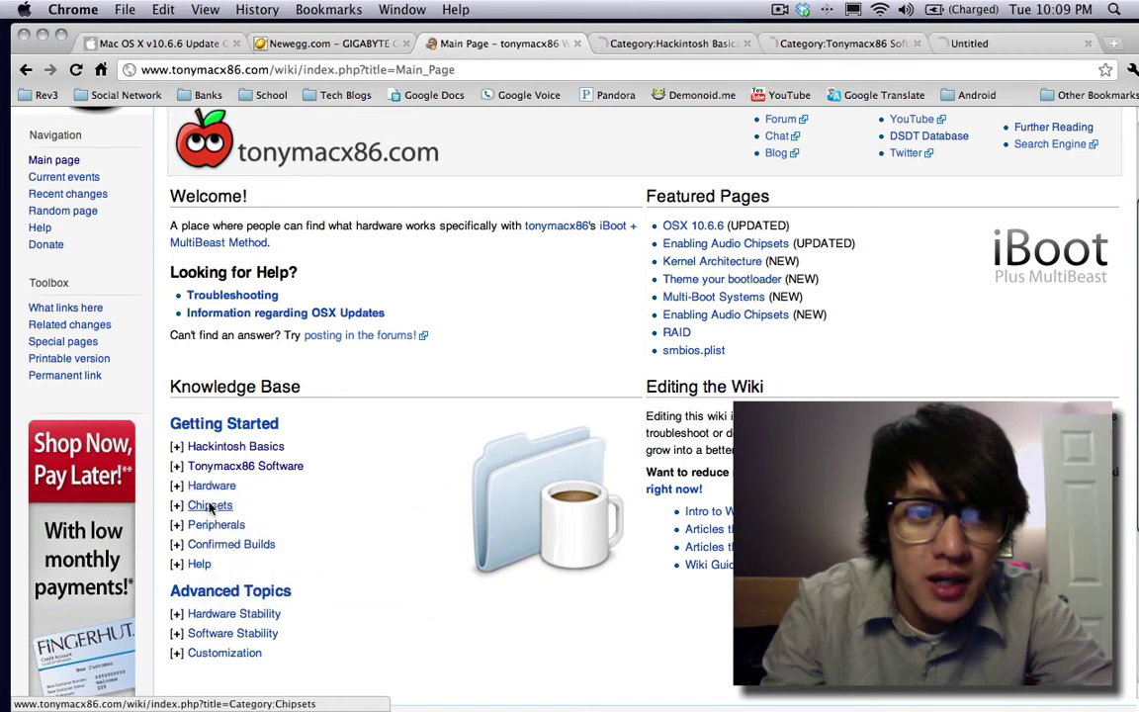
right_click(210, 506)
left_click(226, 508)
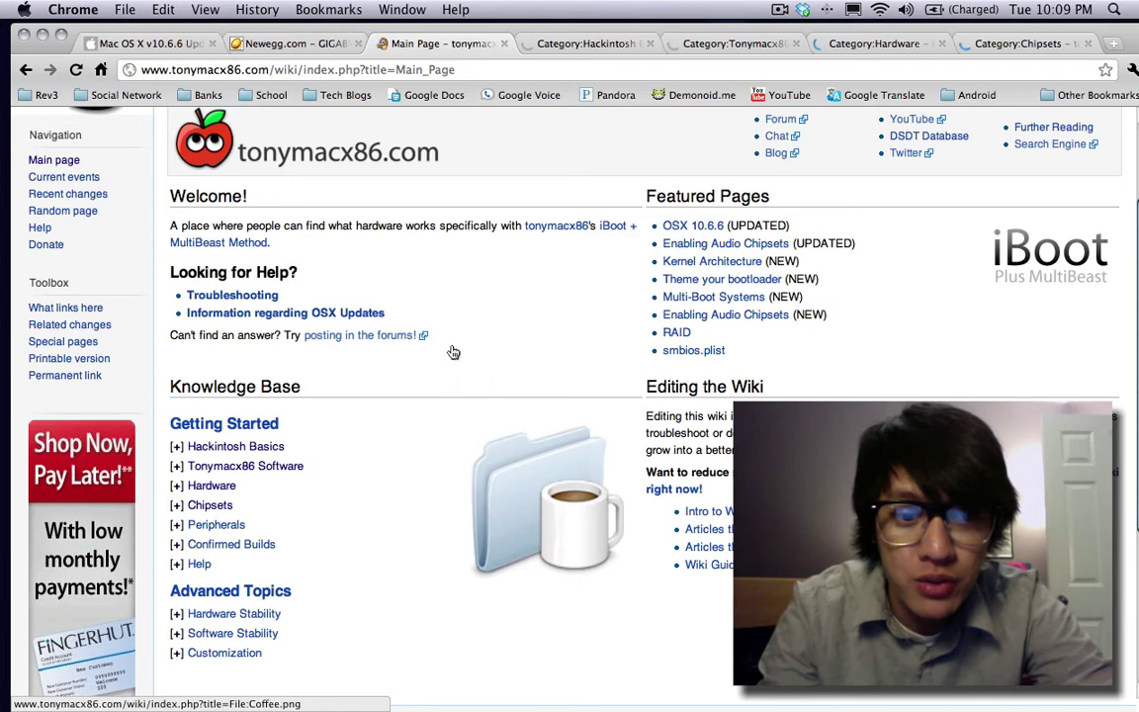
left_click(585, 44)
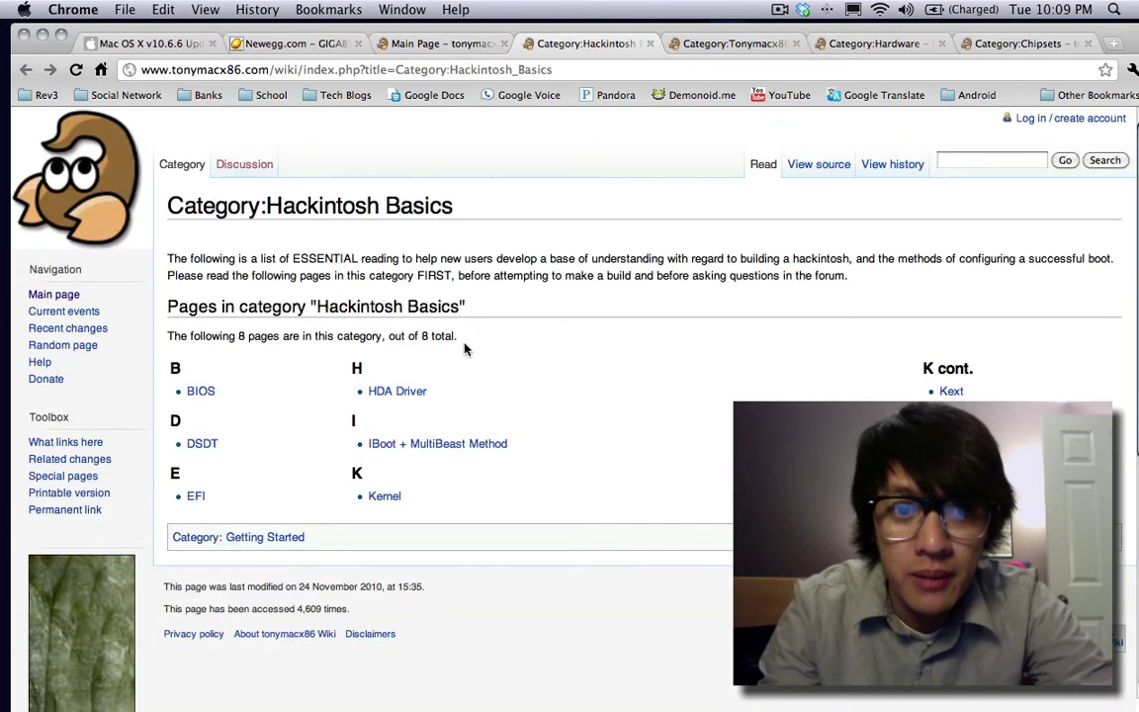
Look over the Tonymacx86 Software category, then go to the Hardware category page
scroll(465, 349, "down", 2)
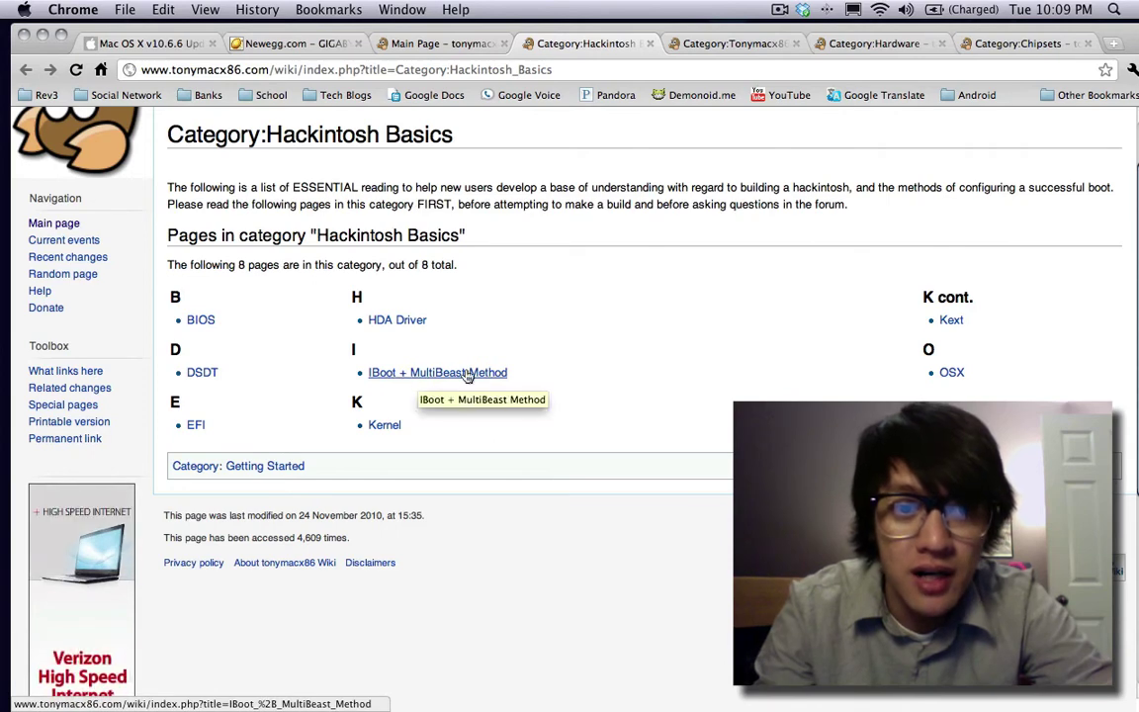
scroll(523, 311, "up", 3)
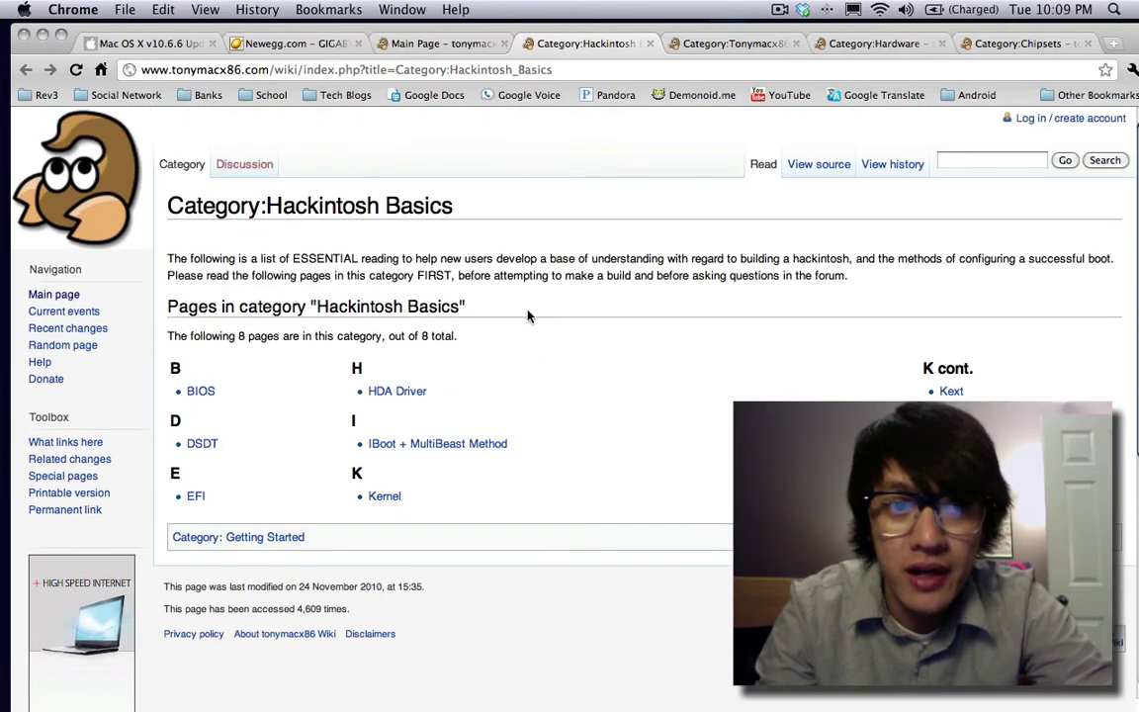
left_click(745, 46)
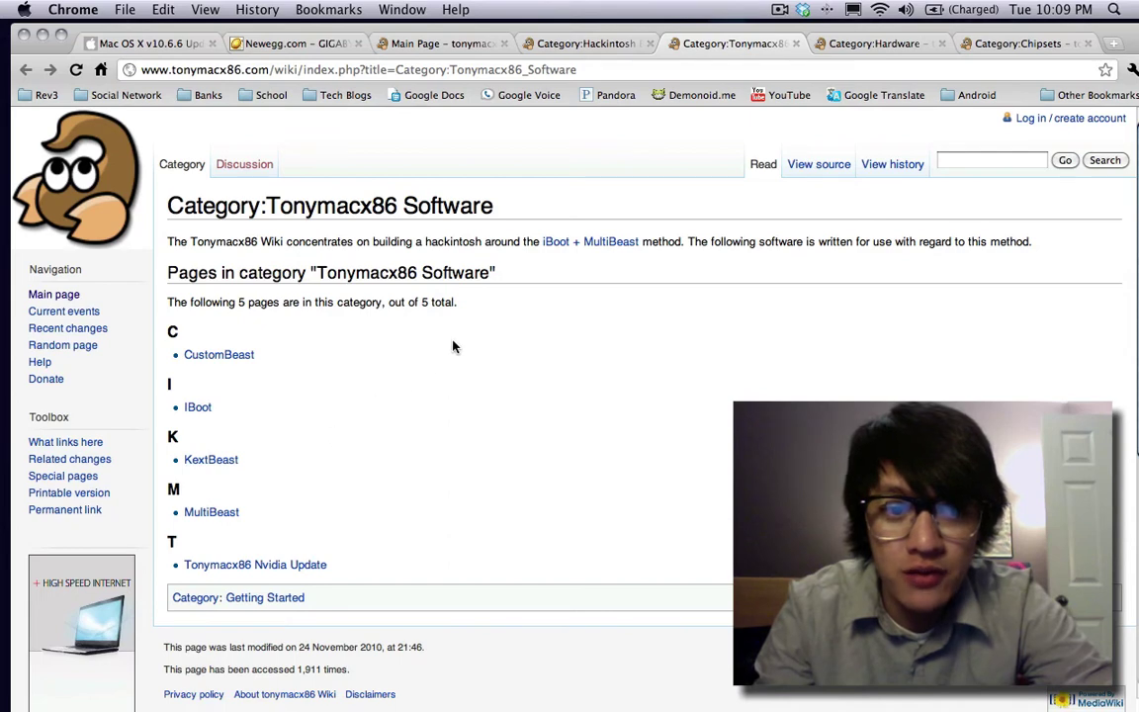
left_click(874, 44)
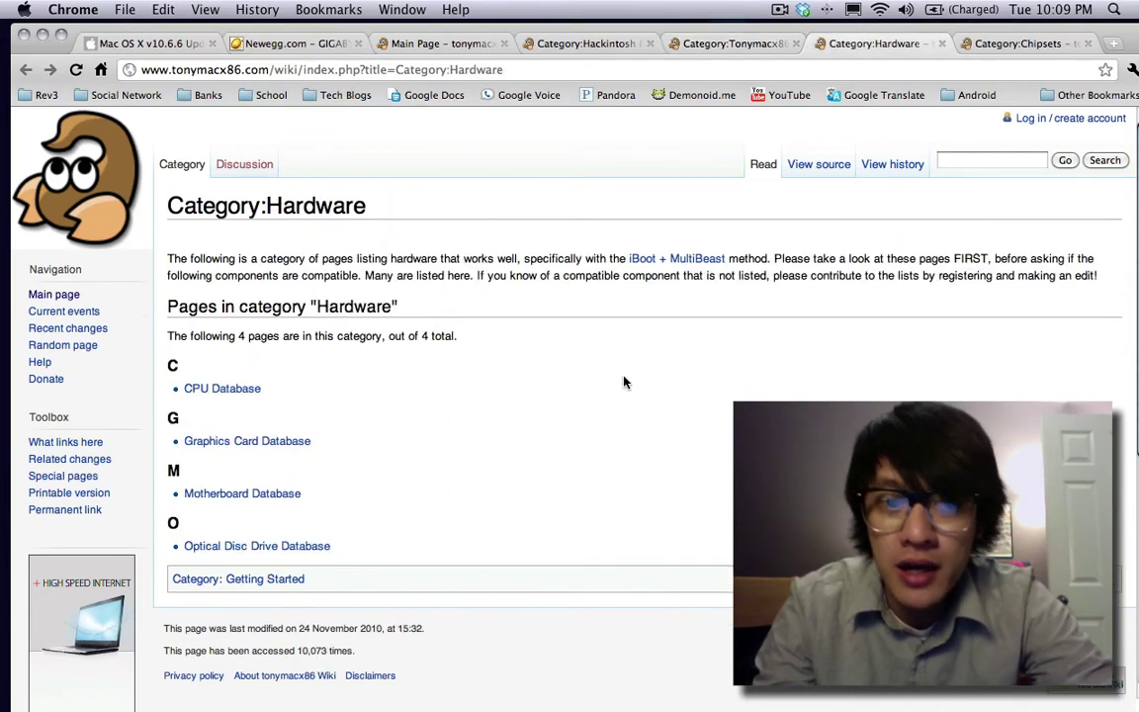
Open the CPU, Graphics Card, Motherboard and Optical Disc Drive databases in new tabs; view CPU Database
right_click(230, 392)
left_click(281, 398)
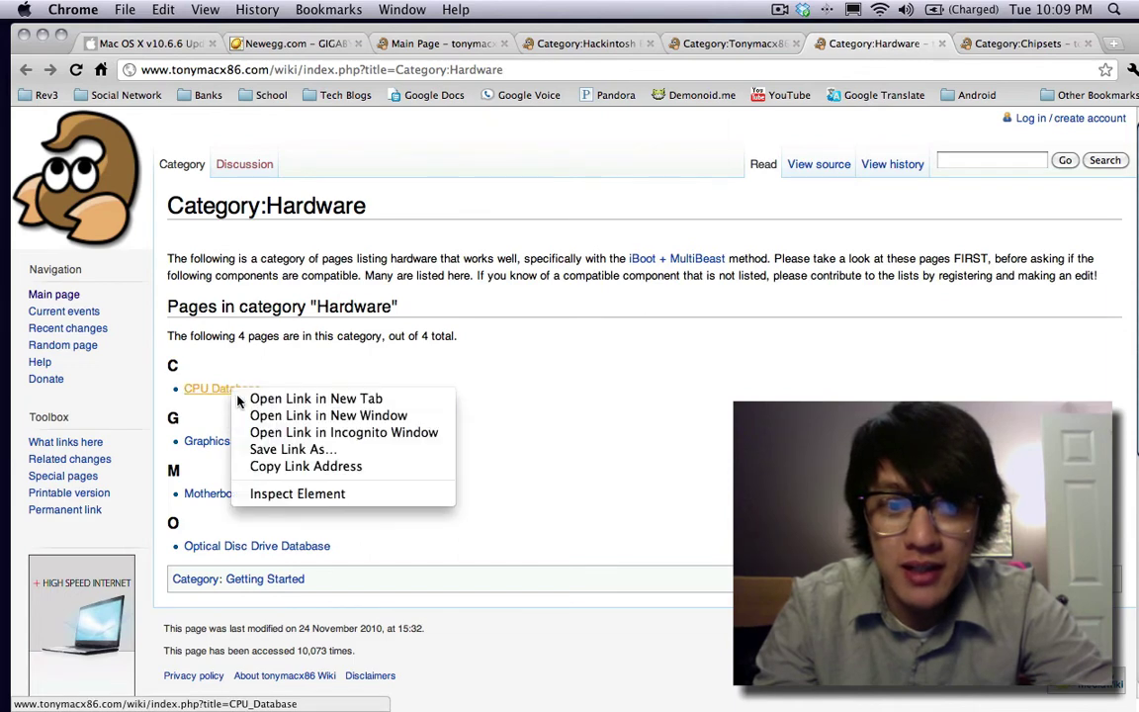
right_click(240, 441)
left_click(272, 447)
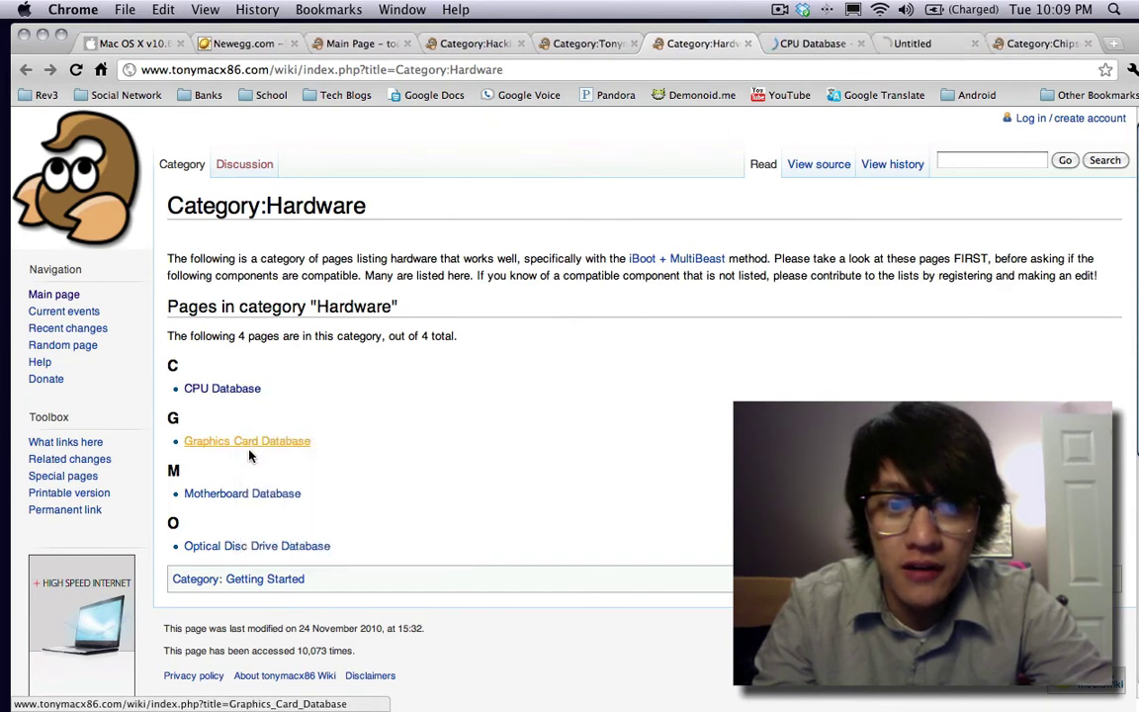
right_click(253, 494)
left_click(262, 502)
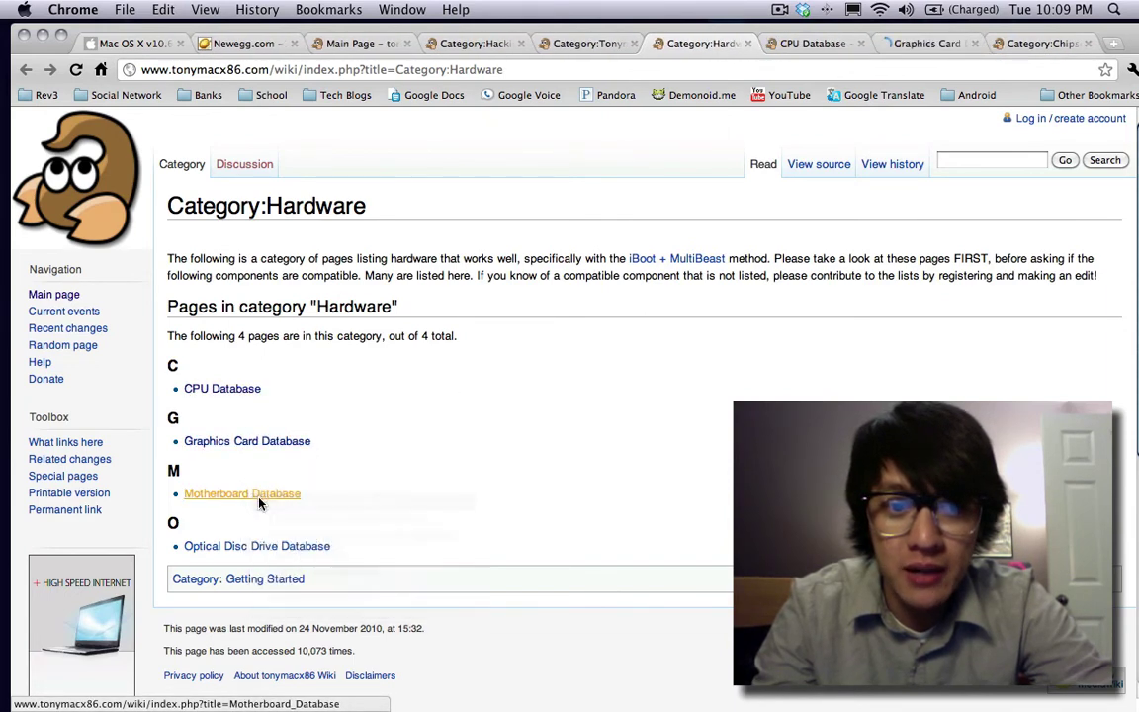
right_click(252, 547)
right_click(282, 550)
left_click(282, 556)
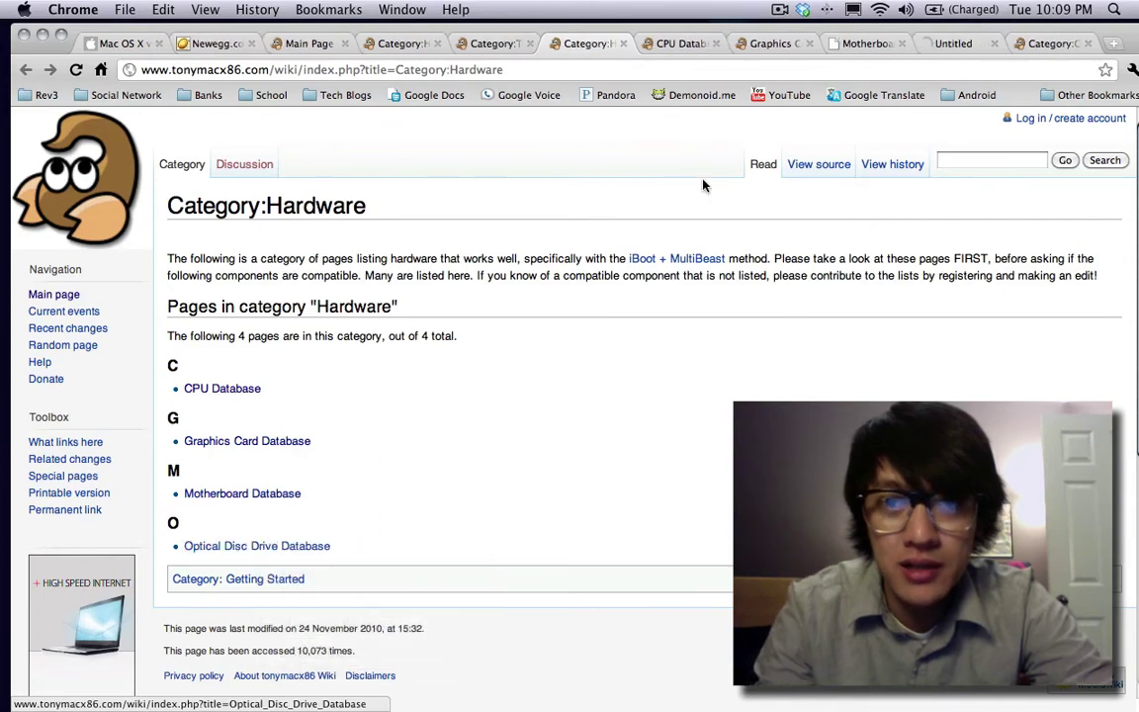
left_click(680, 44)
Scroll through the Core i support table, then view the Graphics Card Database's ATI card list
scroll(510, 405, "down", 10)
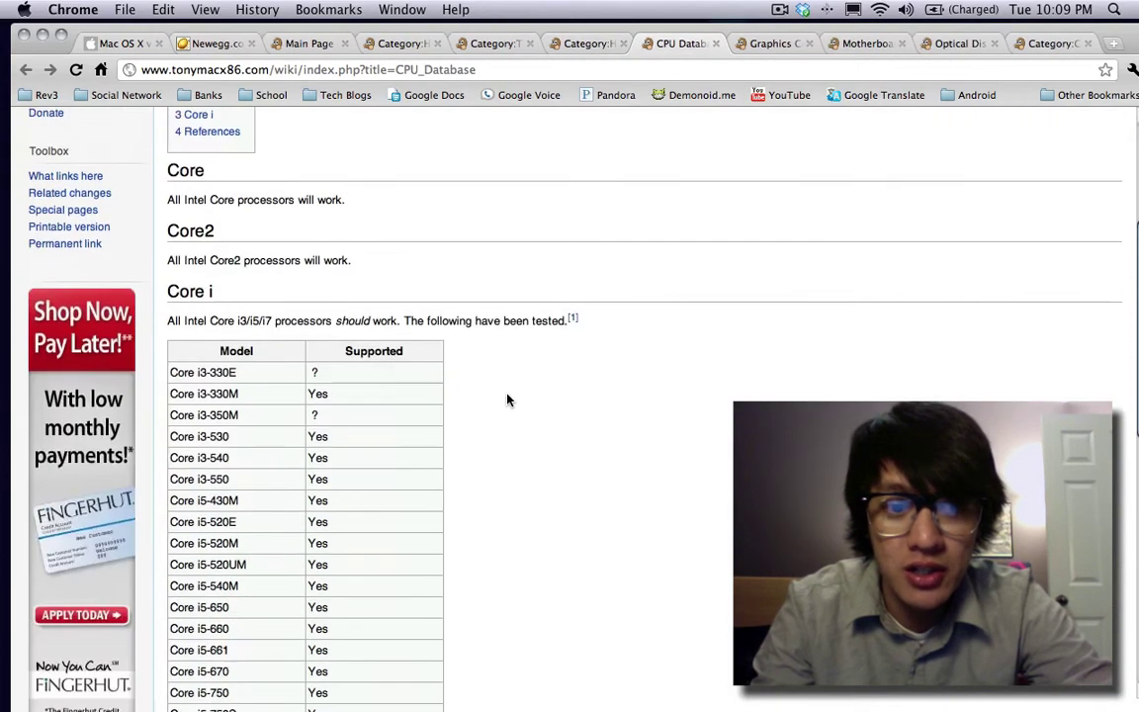
scroll(507, 400, "up", 5)
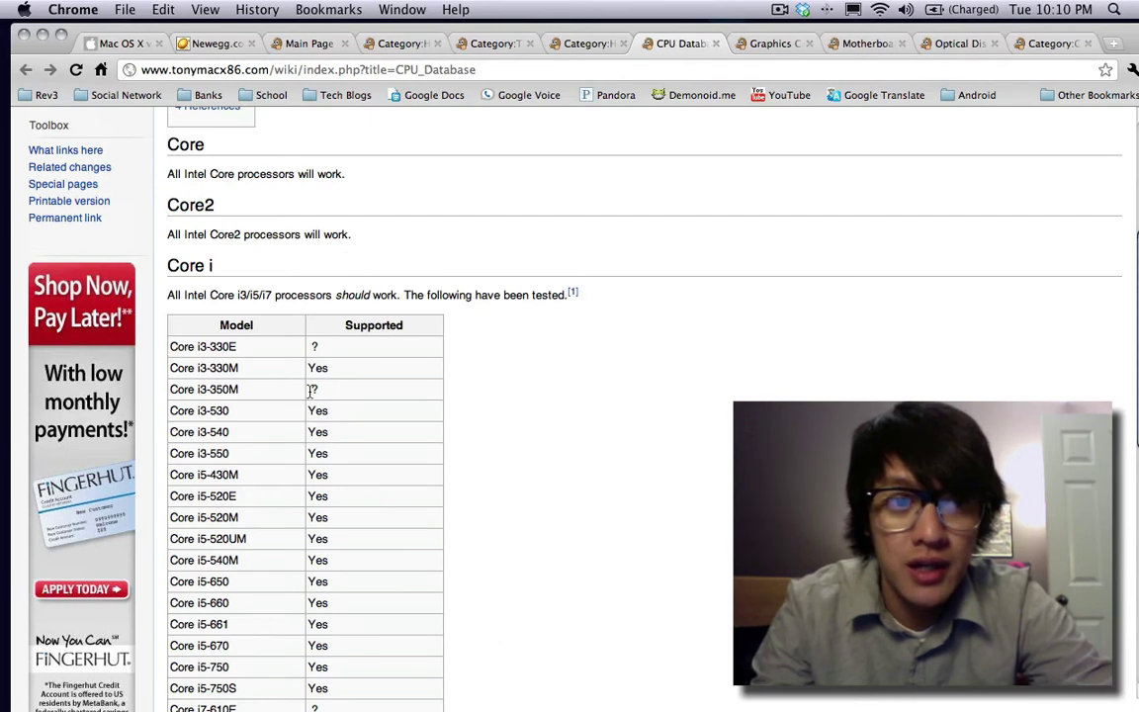
scroll(310, 390, "down", 5)
scroll(309, 392, "down", 3)
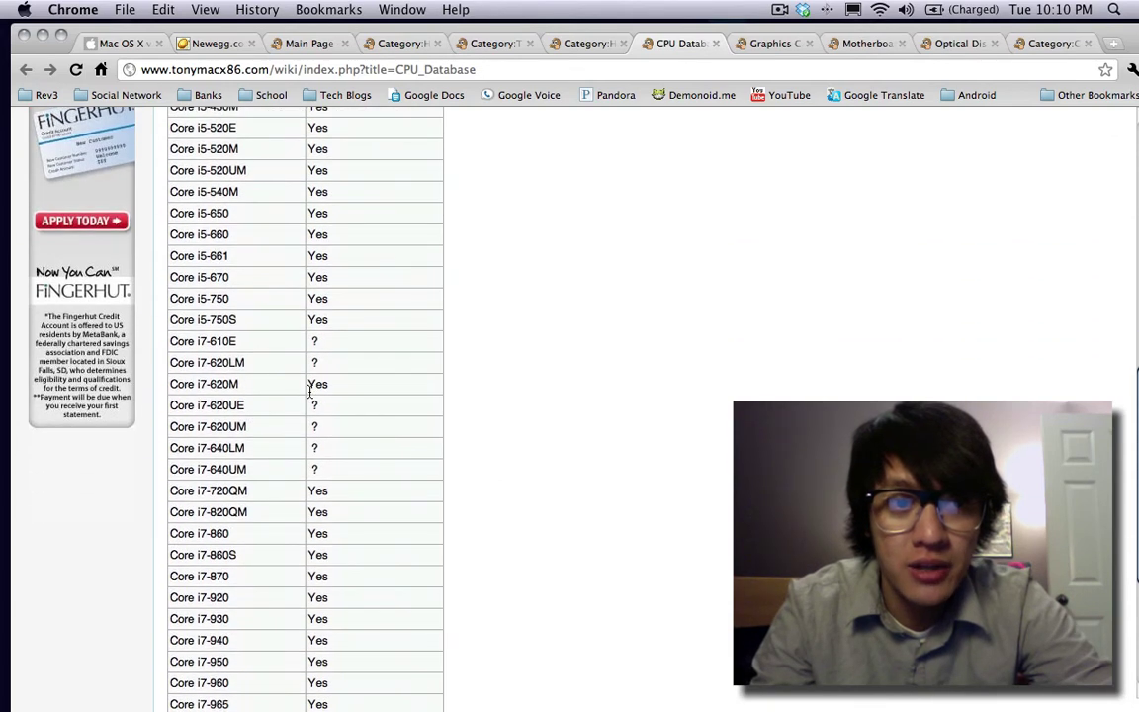
scroll(304, 399, "down", 6)
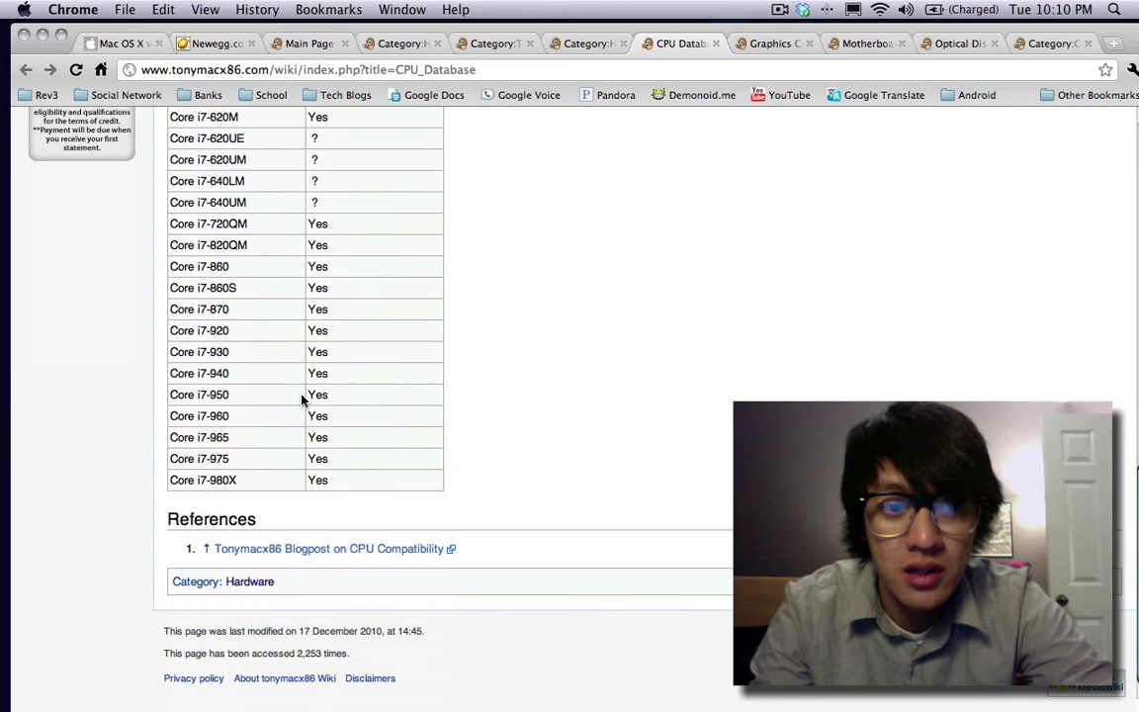
scroll(302, 398, "up", 10)
scroll(304, 395, "down", 5)
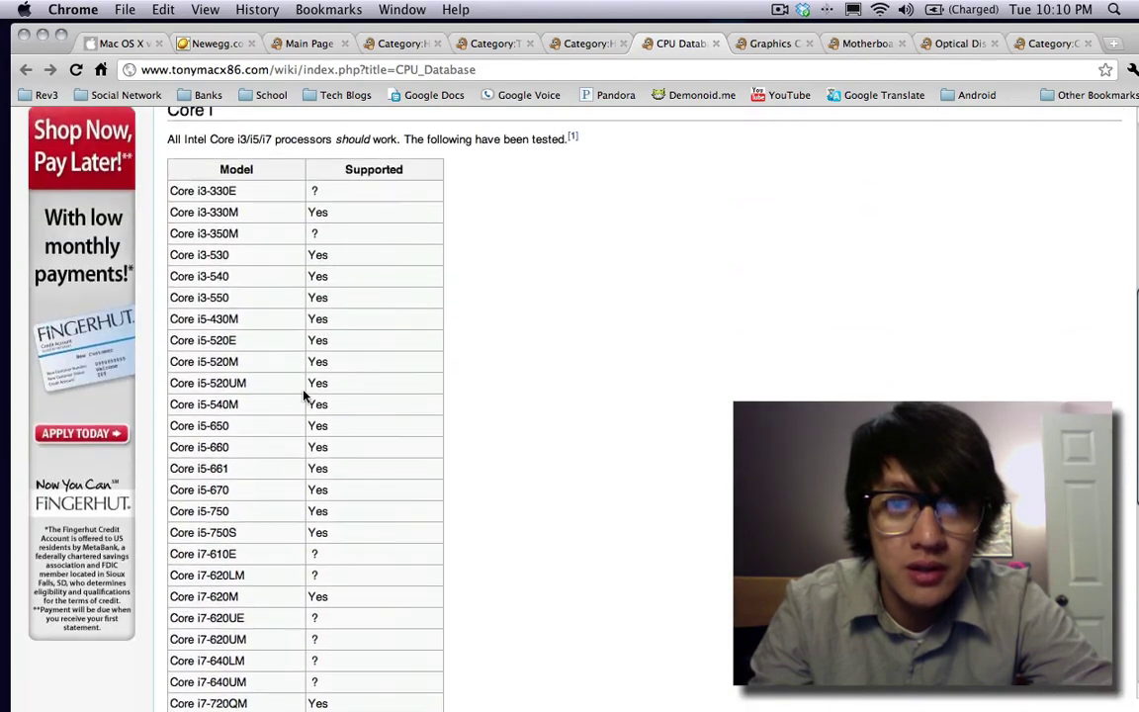
scroll(303, 395, "down", 1)
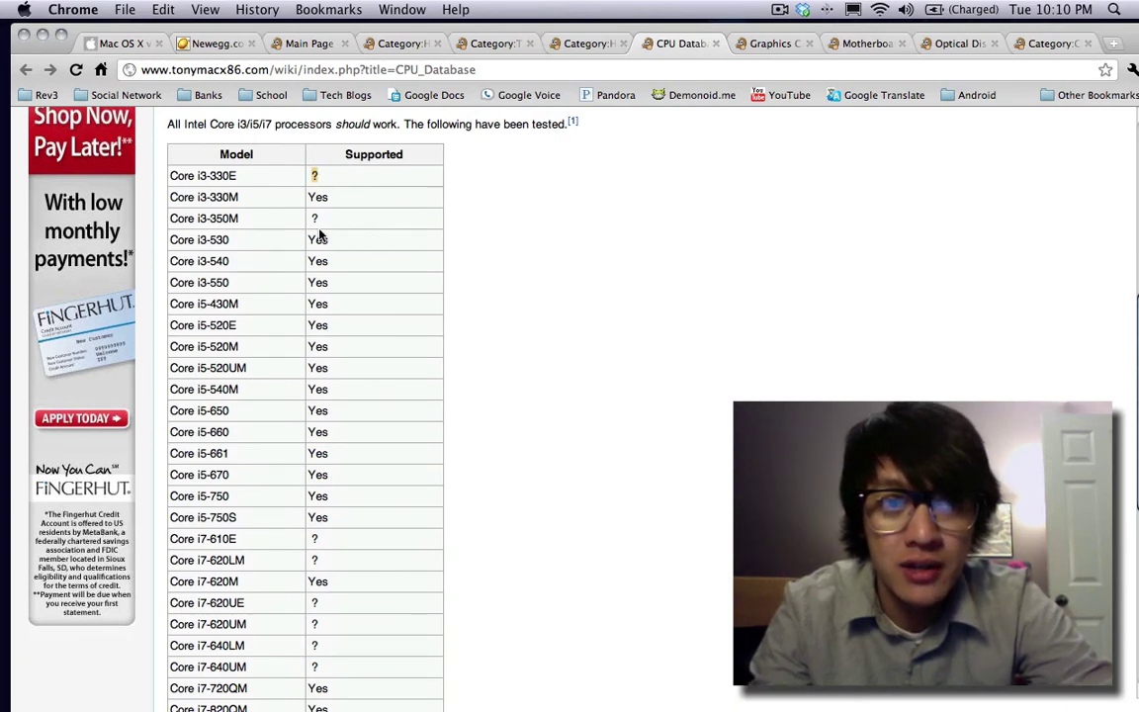
left_click(764, 44)
scroll(467, 301, "down", 5)
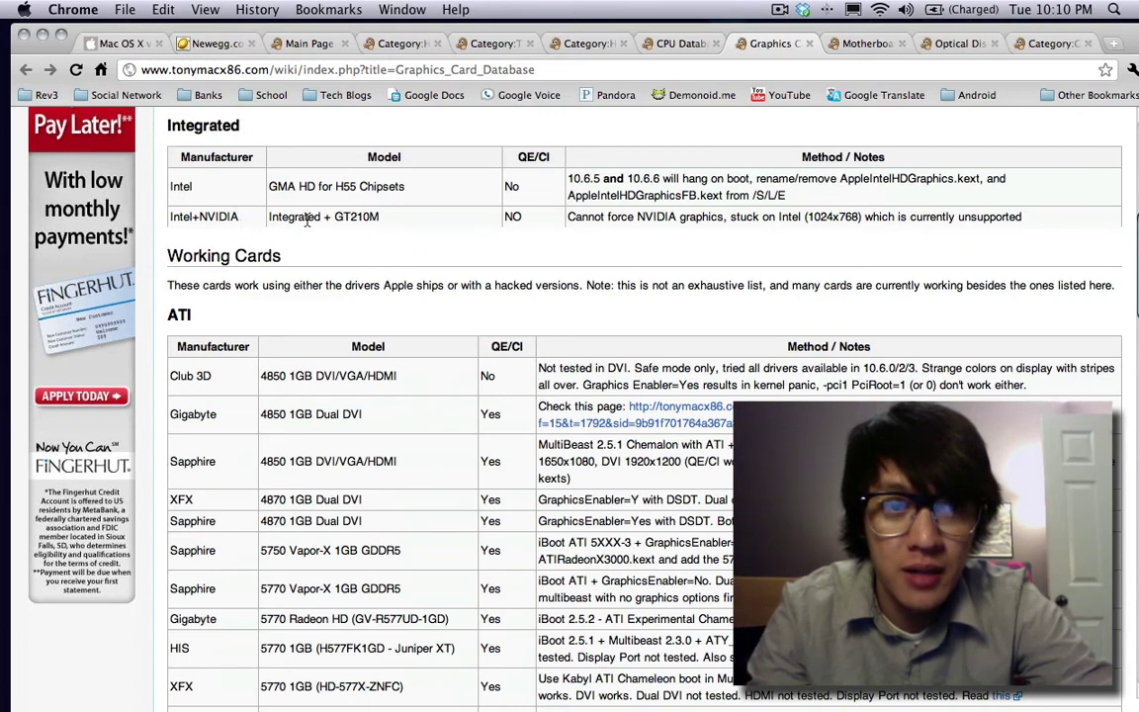
scroll(308, 221, "down", 3)
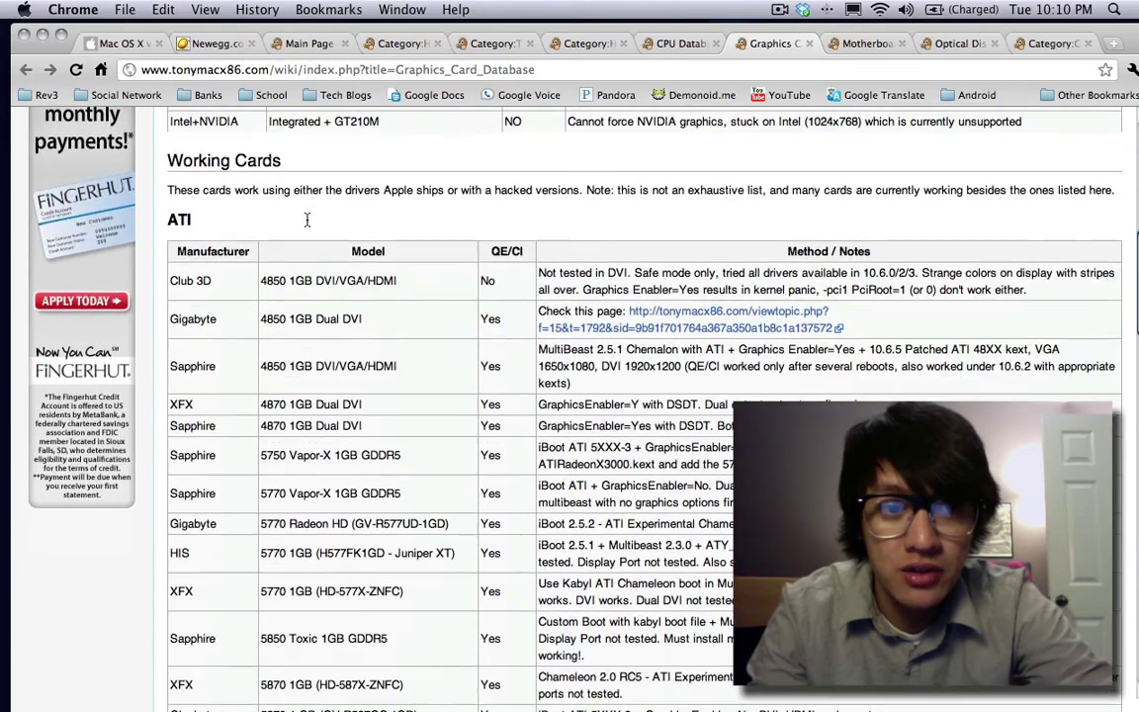
scroll(307, 223, "down", 6)
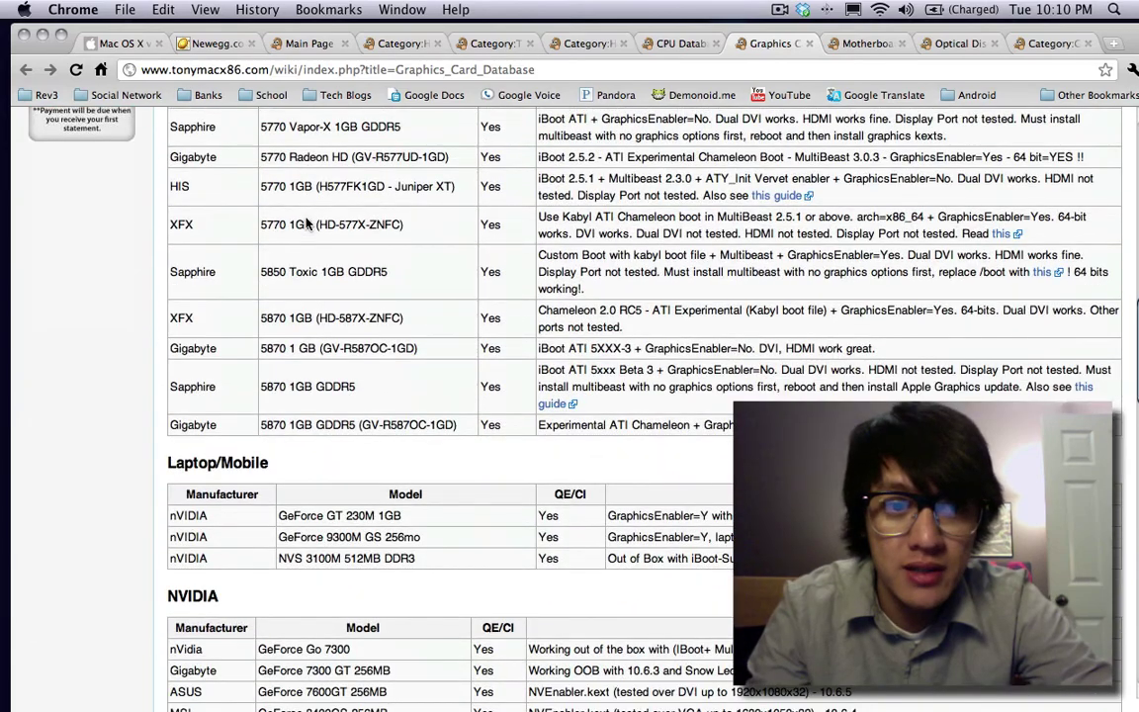
scroll(307, 223, "down", 3)
scroll(225, 296, "up", 12)
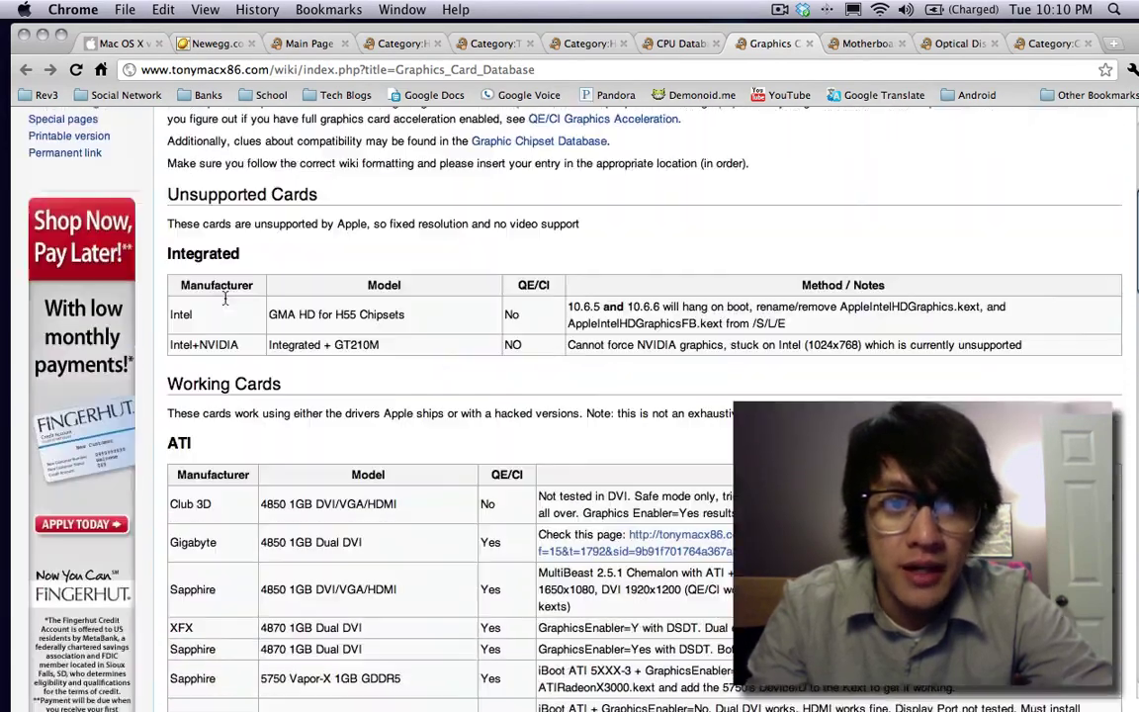
scroll(226, 297, "up", 1)
scroll(270, 564, "down", 4)
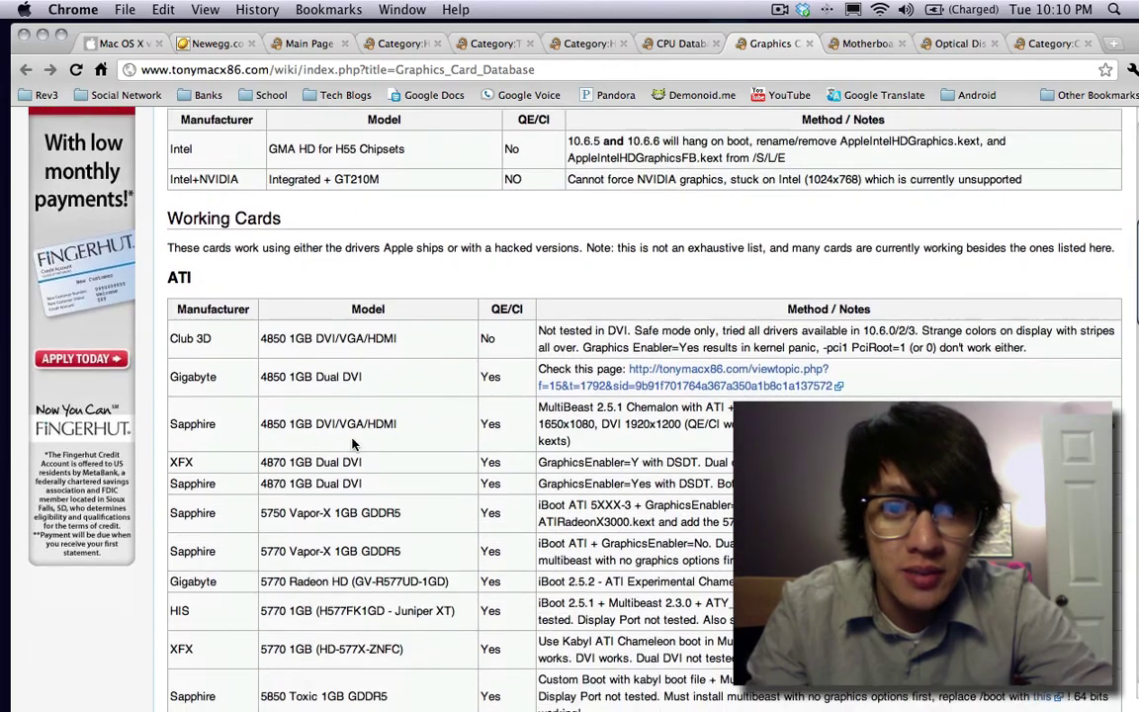
scroll(353, 445, "down", 16)
scroll(346, 455, "up", 2)
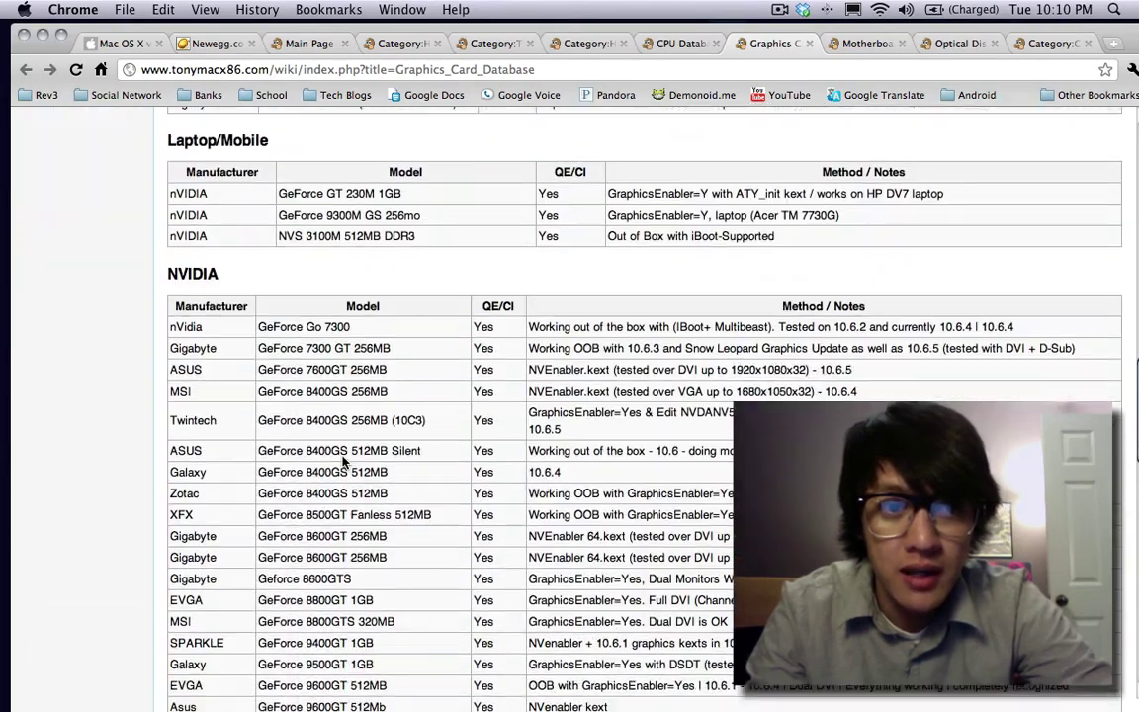
scroll(343, 460, "down", 10)
scroll(343, 460, "up", 7)
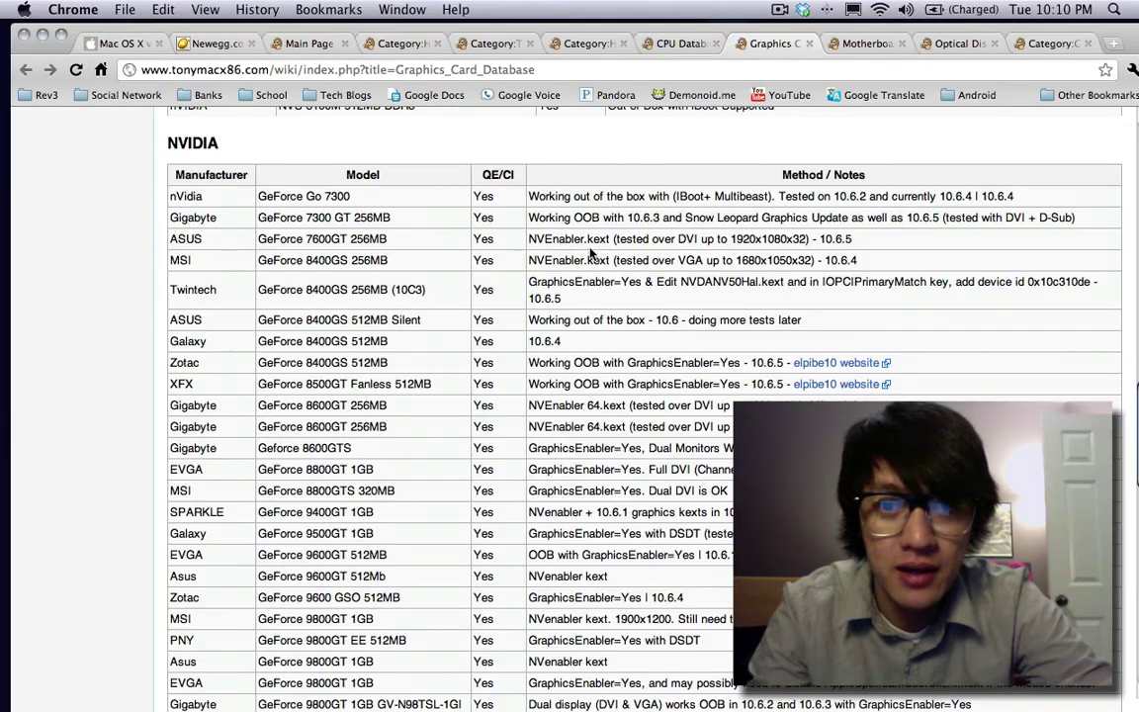
scroll(492, 259, "down", 15)
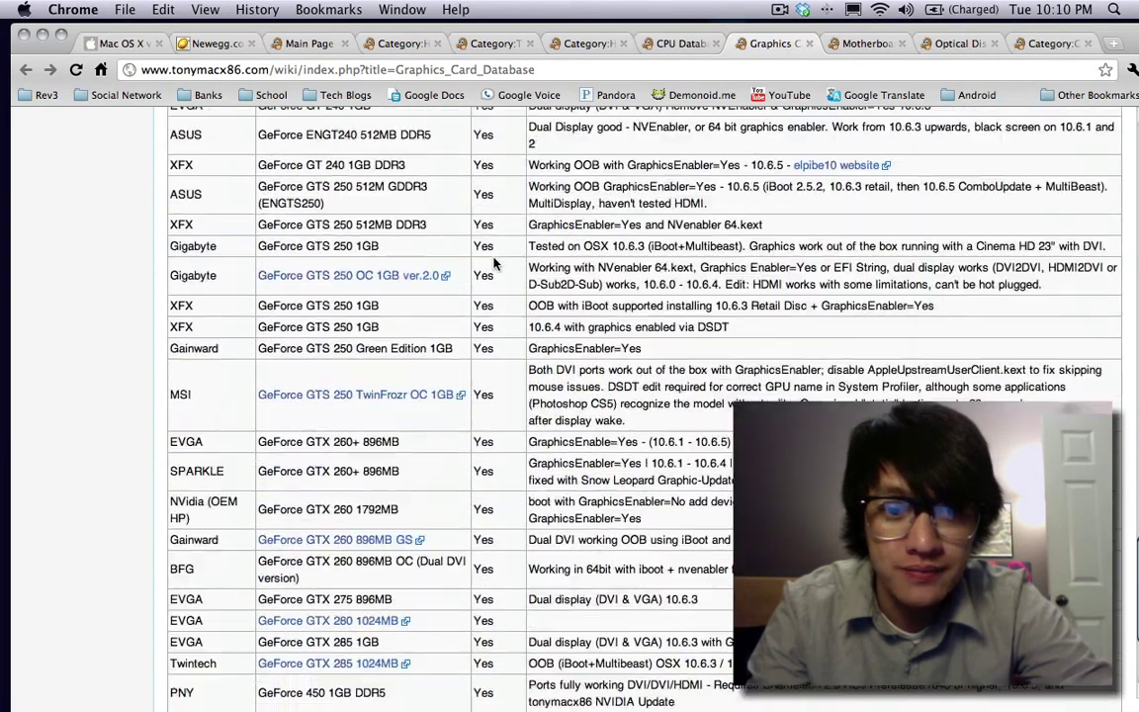
scroll(492, 260, "up", 20)
scroll(504, 255, "up", 3)
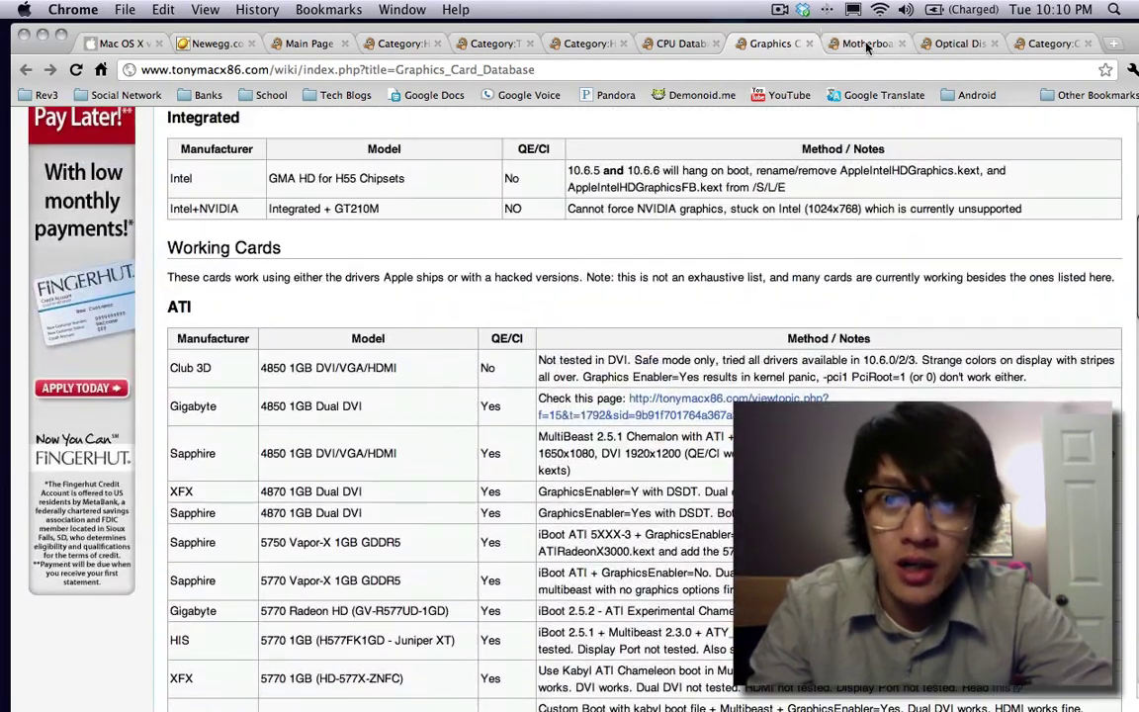
left_click(866, 44)
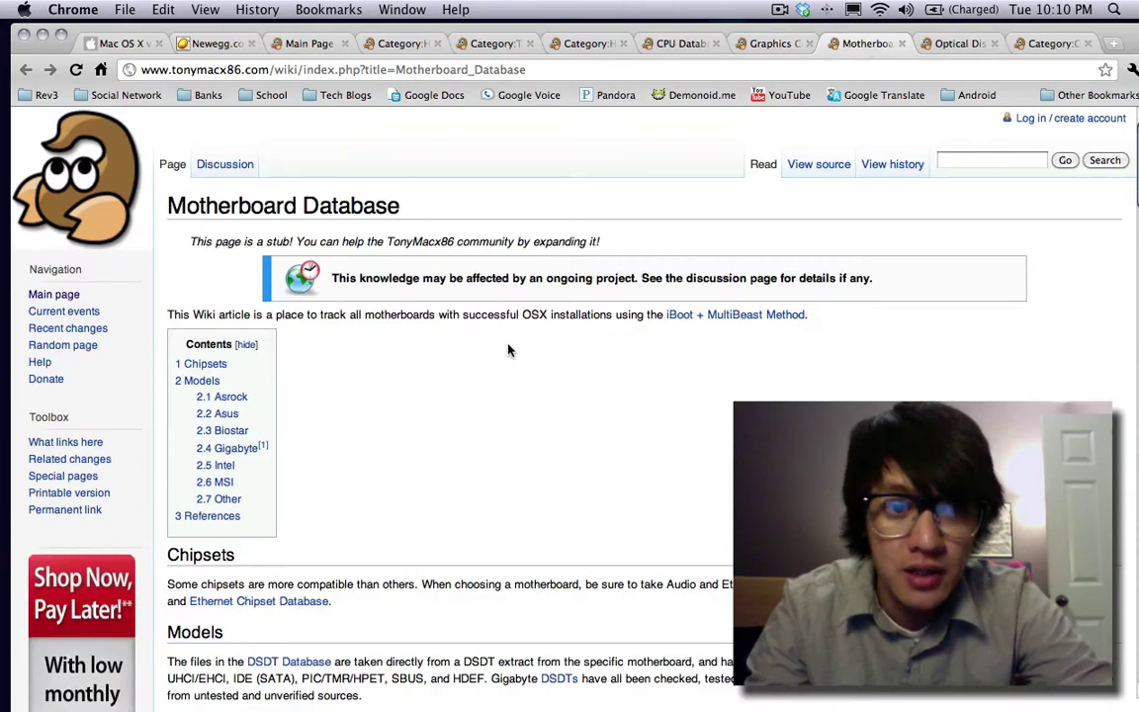
scroll(508, 348, "down", 10)
scroll(508, 348, "down", 10)
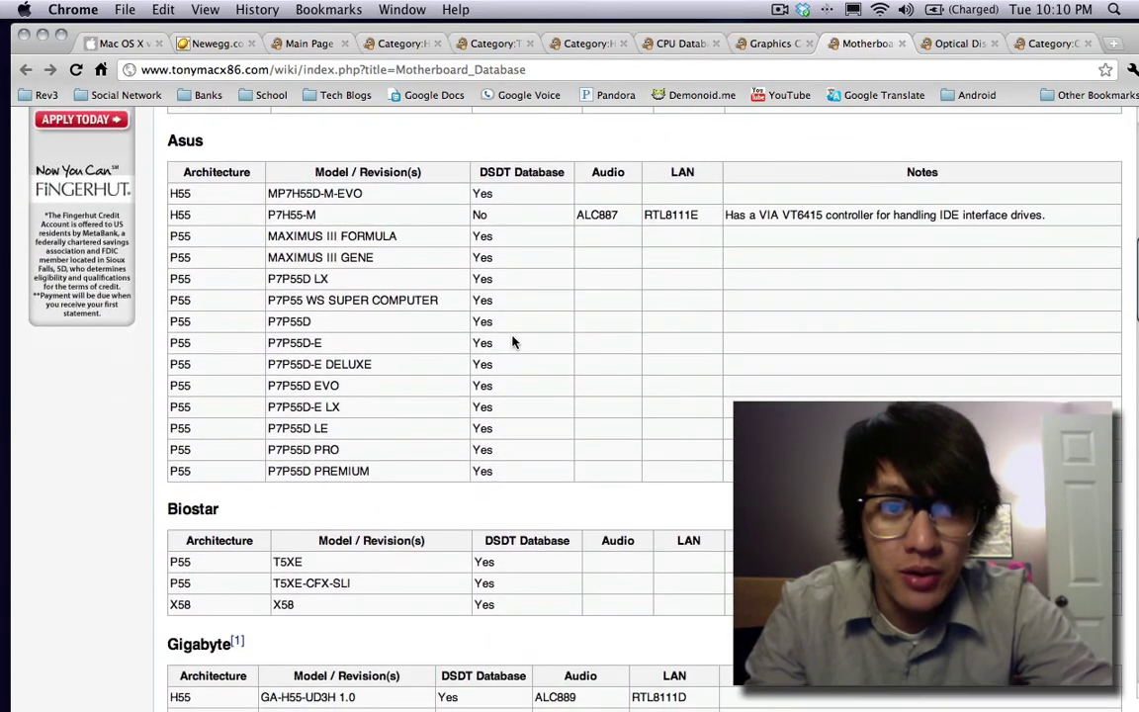
scroll(512, 341, "up", 4)
scroll(514, 339, "up", 3)
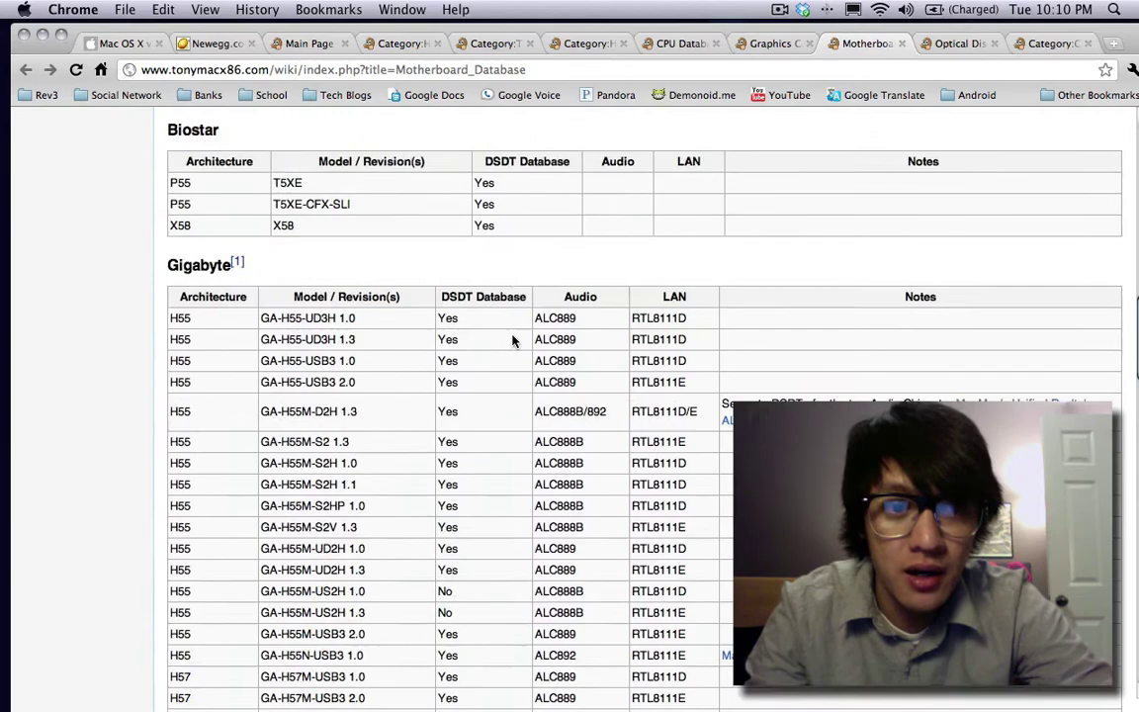
scroll(516, 338, "down", 6)
scroll(516, 338, "up", 2)
scroll(435, 332, "up", 2)
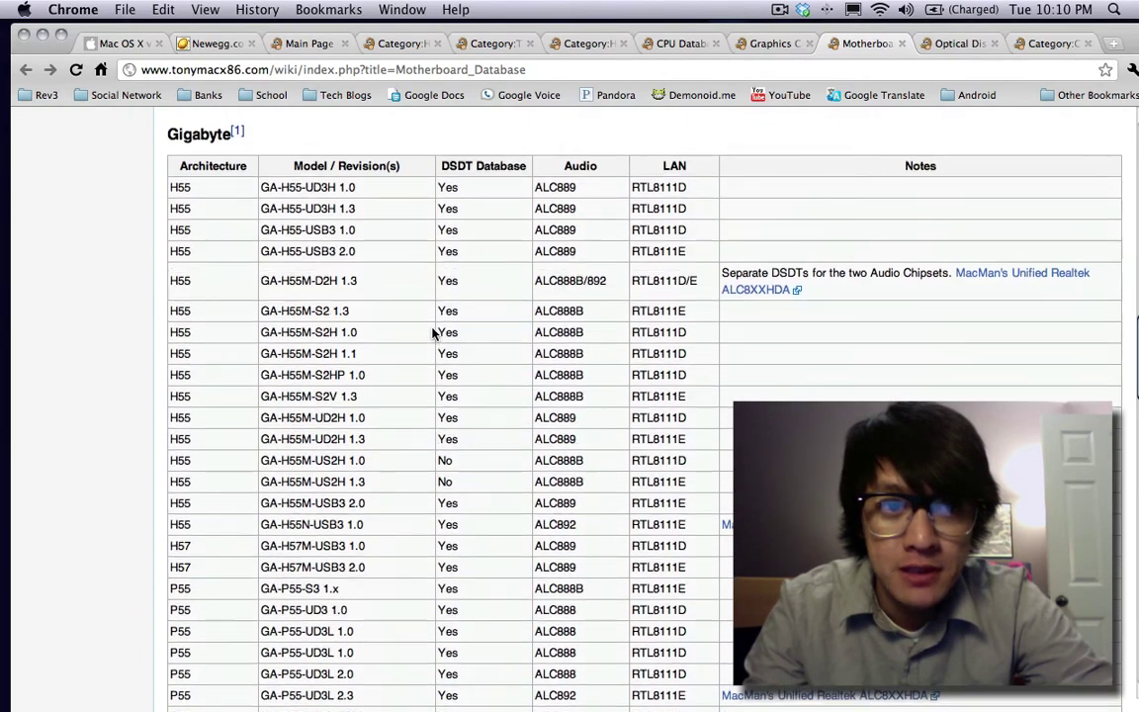
scroll(433, 332, "down", 8)
scroll(433, 334, "down", 5)
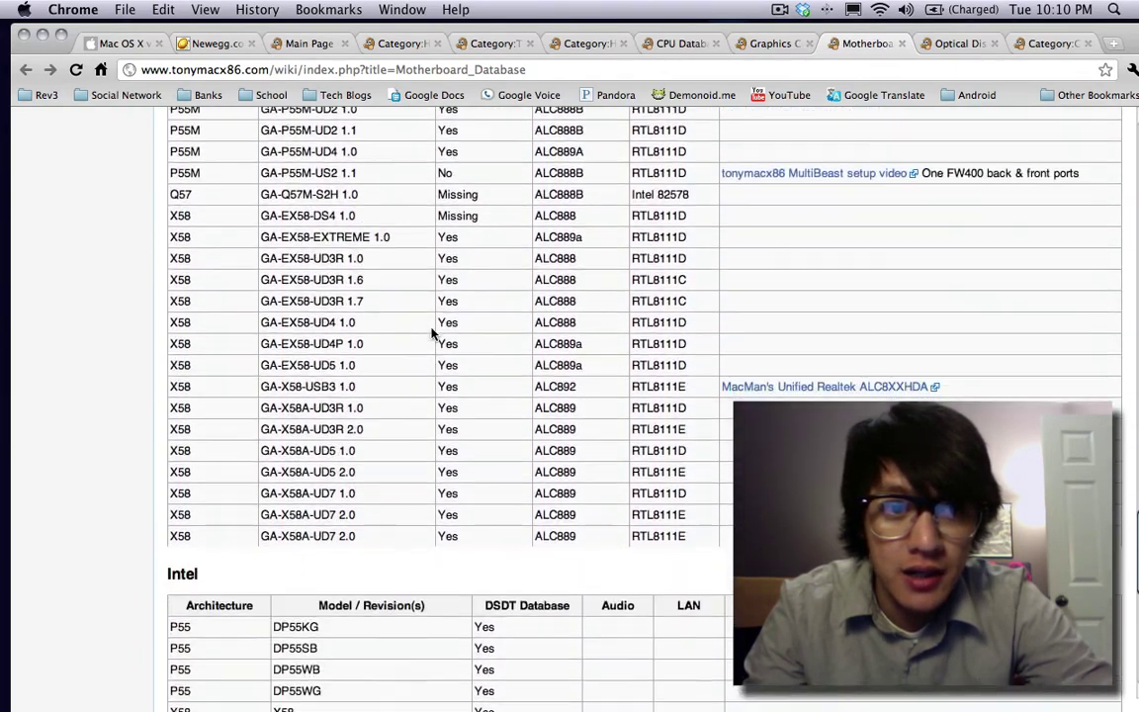
scroll(149, 317, "up", 3)
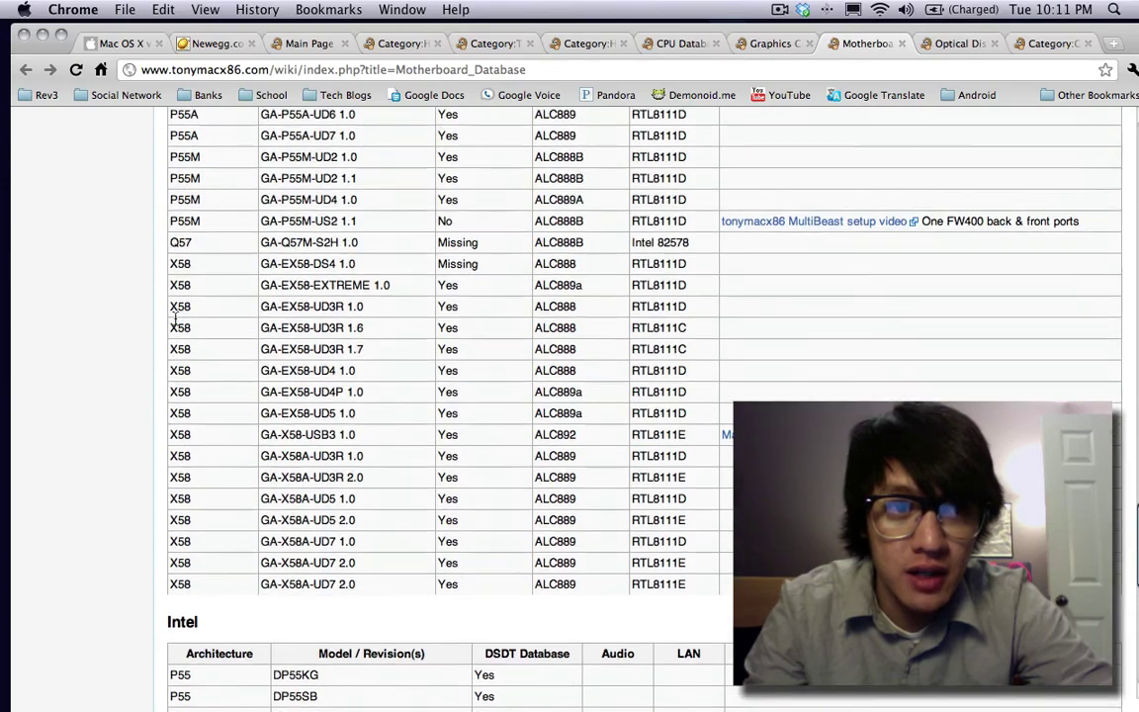
scroll(180, 403, "down", 5)
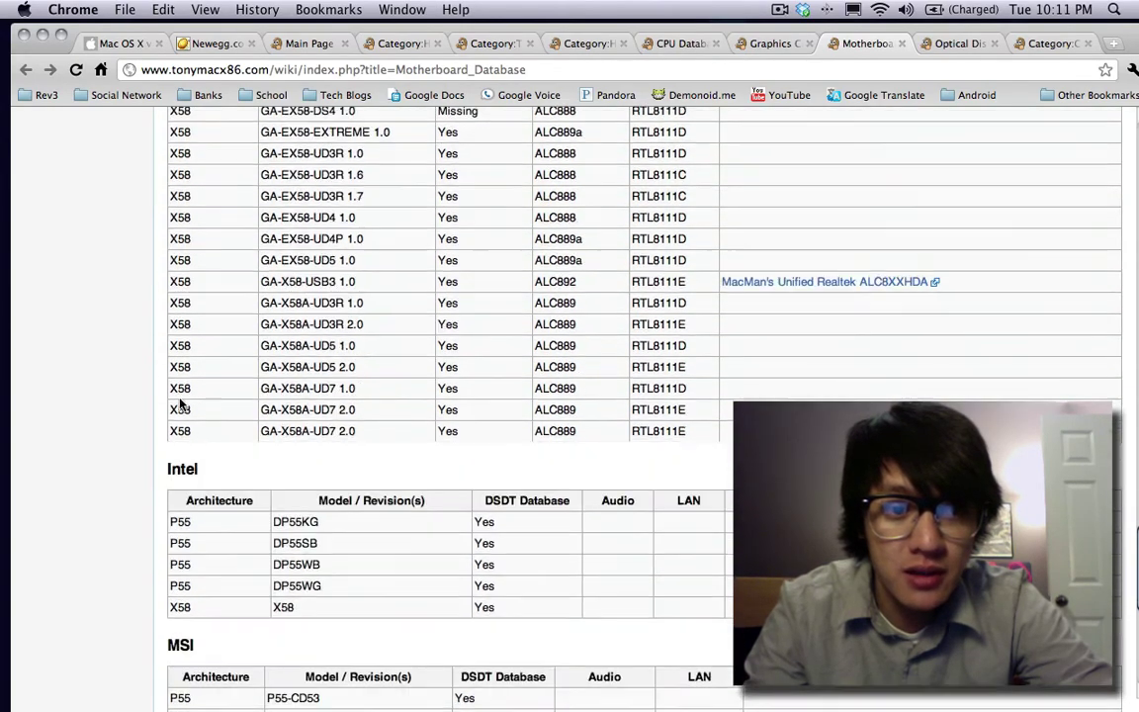
scroll(180, 403, "up", 4)
scroll(181, 402, "up", 8)
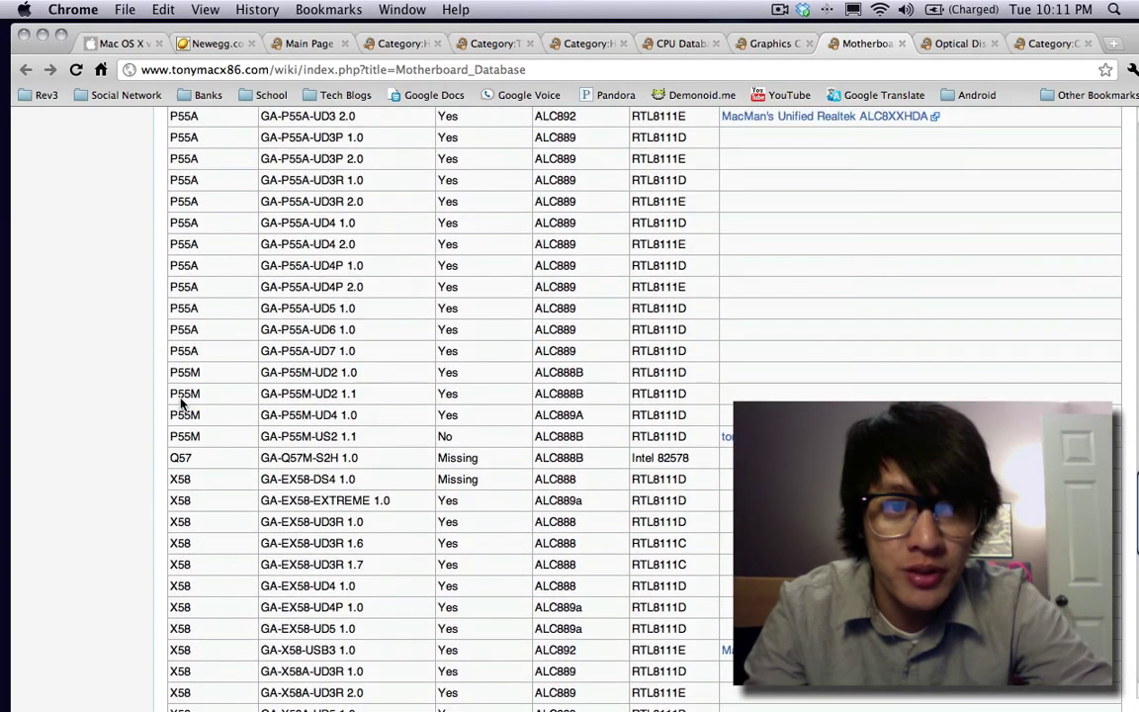
scroll(186, 399, "down", 2)
scroll(186, 399, "down", 3)
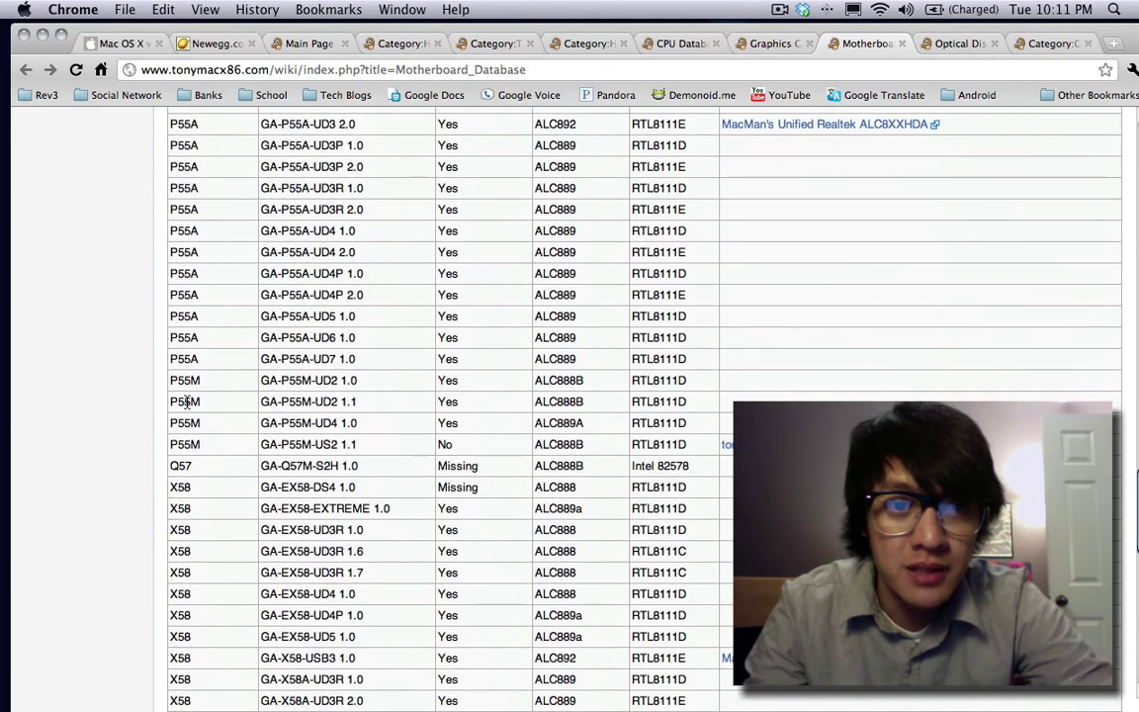
scroll(186, 399, "up", 4)
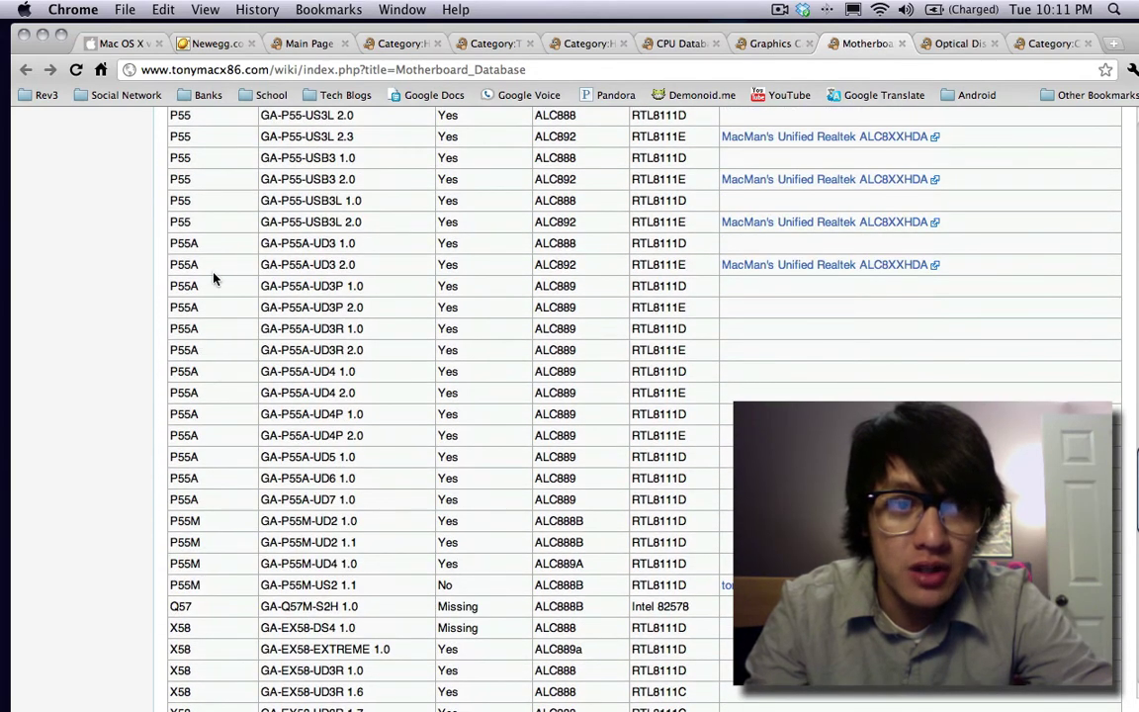
scroll(214, 282, "up", 3)
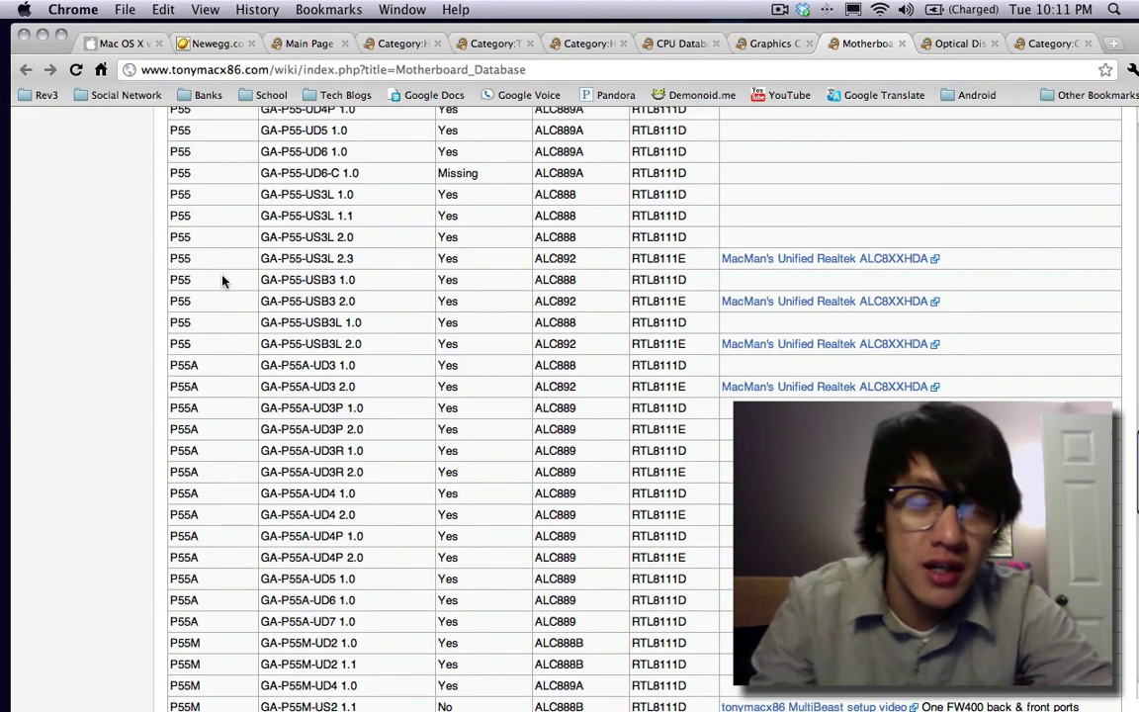
scroll(317, 286, "down", 10)
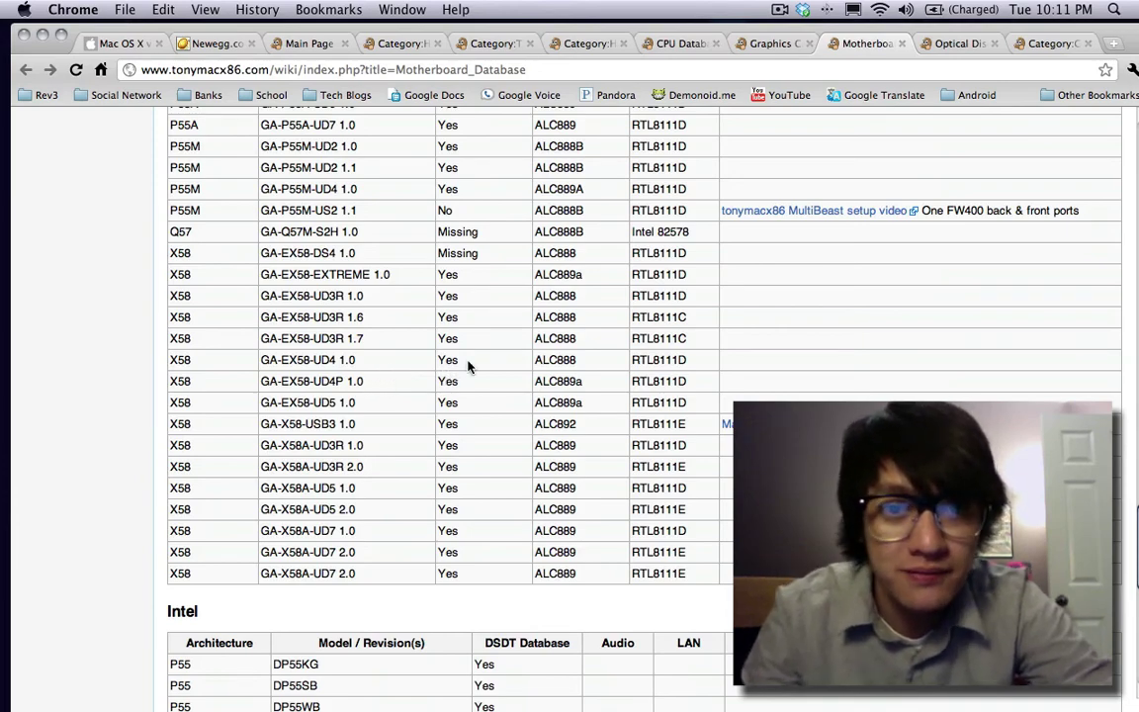
scroll(554, 360, "up", 10)
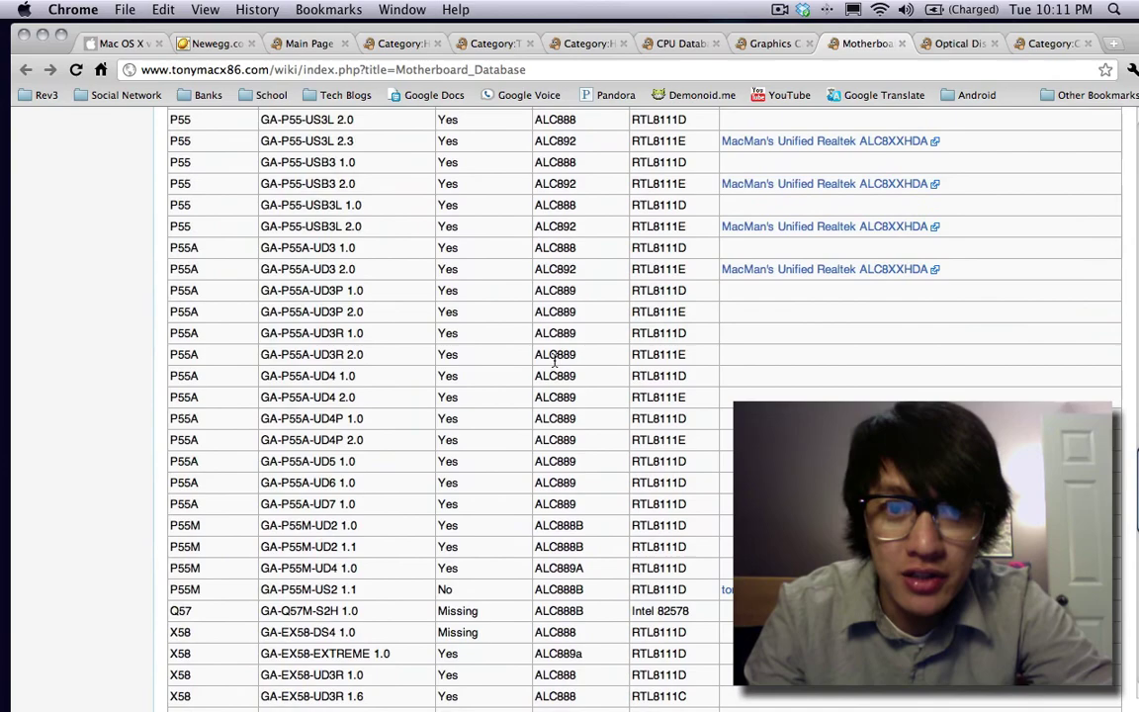
scroll(556, 360, "up", 10)
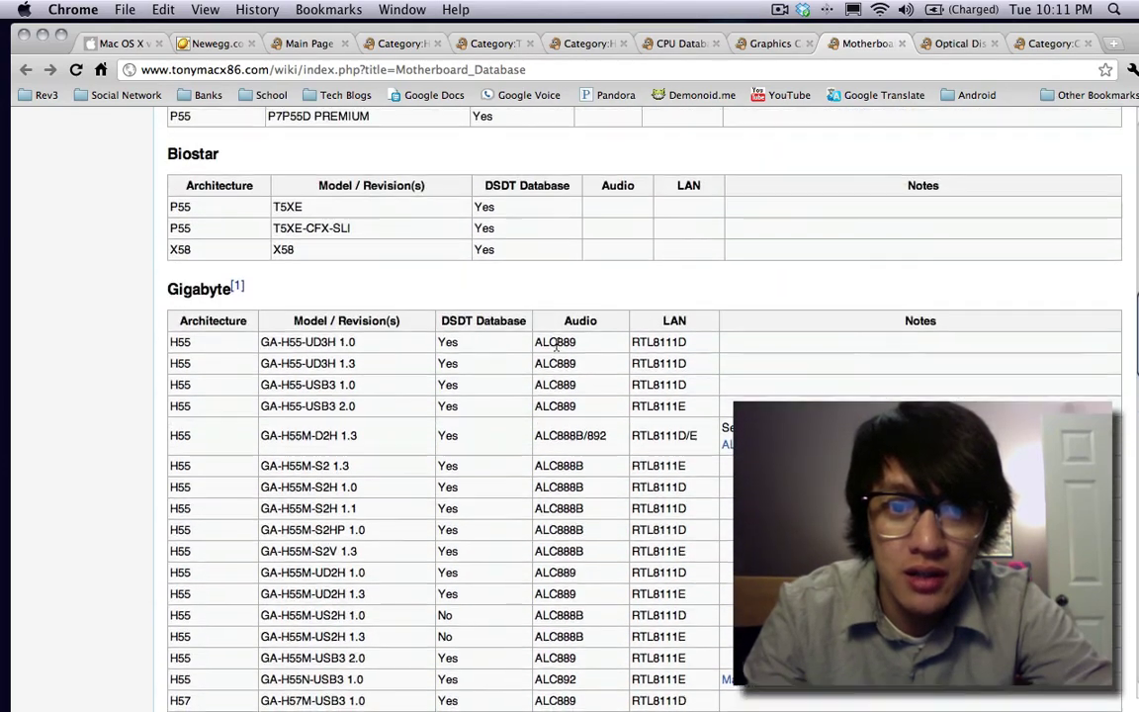
scroll(555, 344, "down", 20)
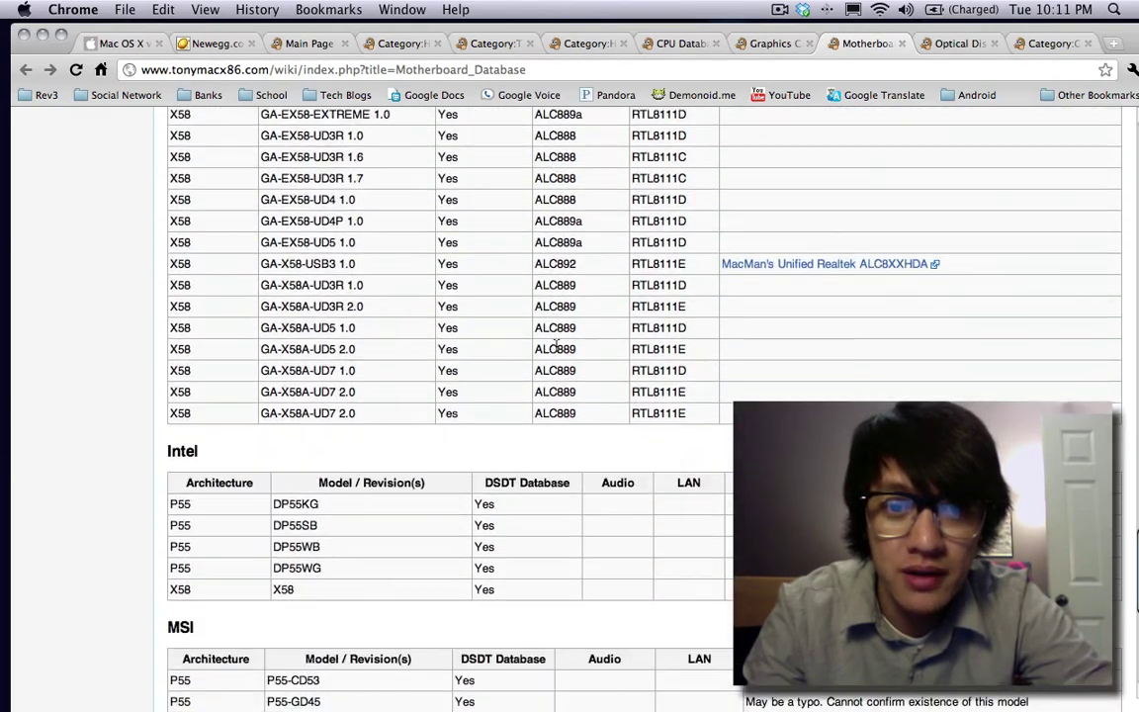
scroll(555, 345, "up", 15)
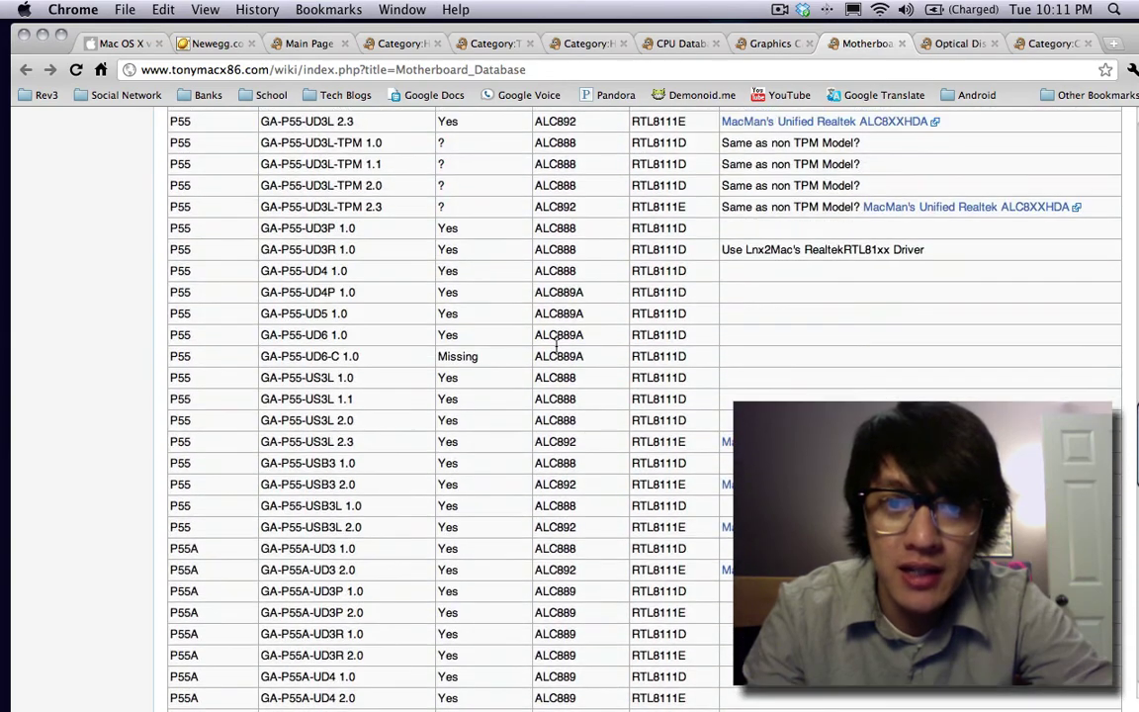
scroll(557, 344, "up", 8)
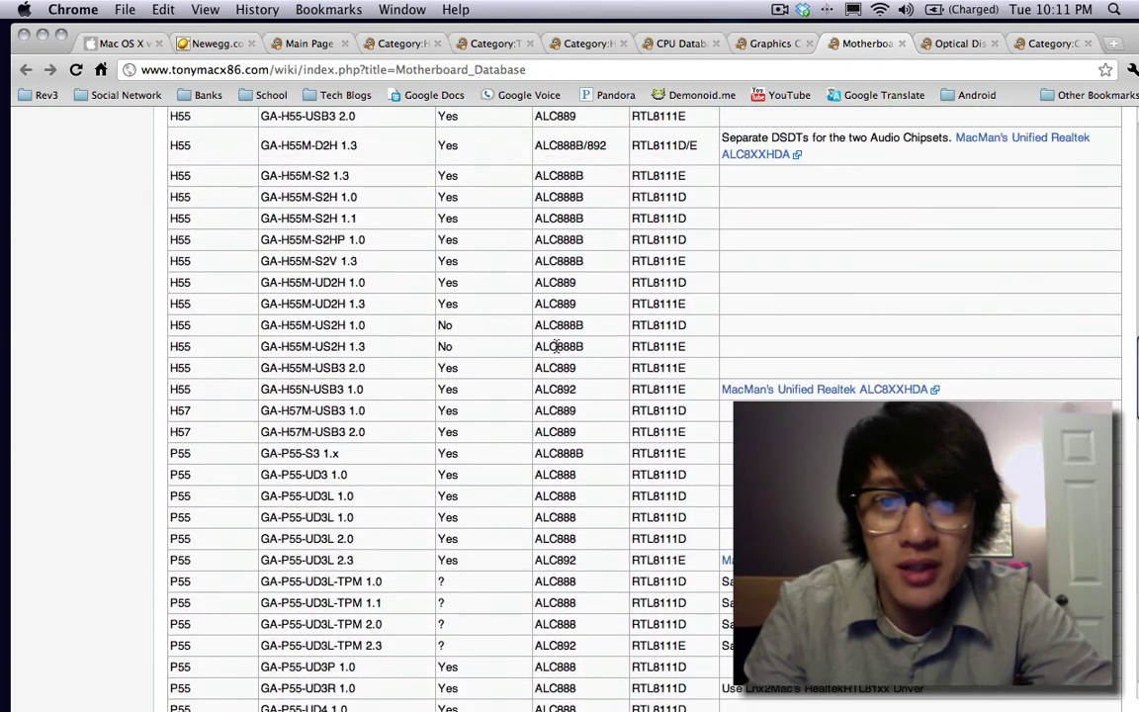
scroll(557, 345, "up", 3)
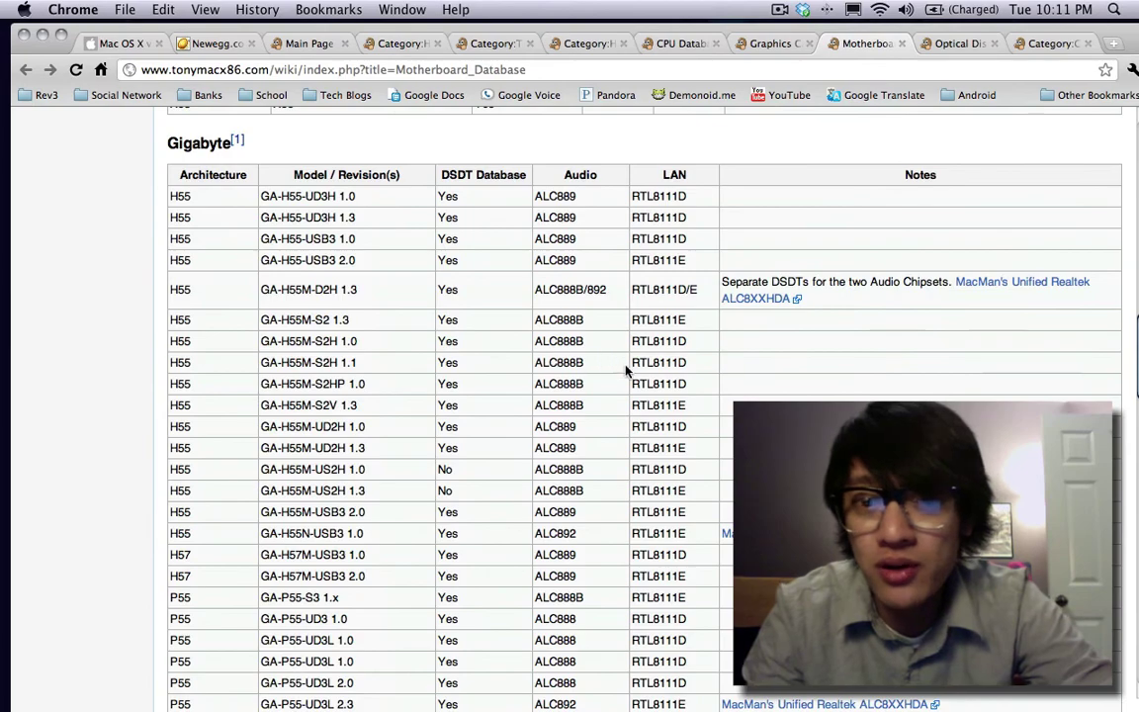
scroll(648, 401, "down", 20)
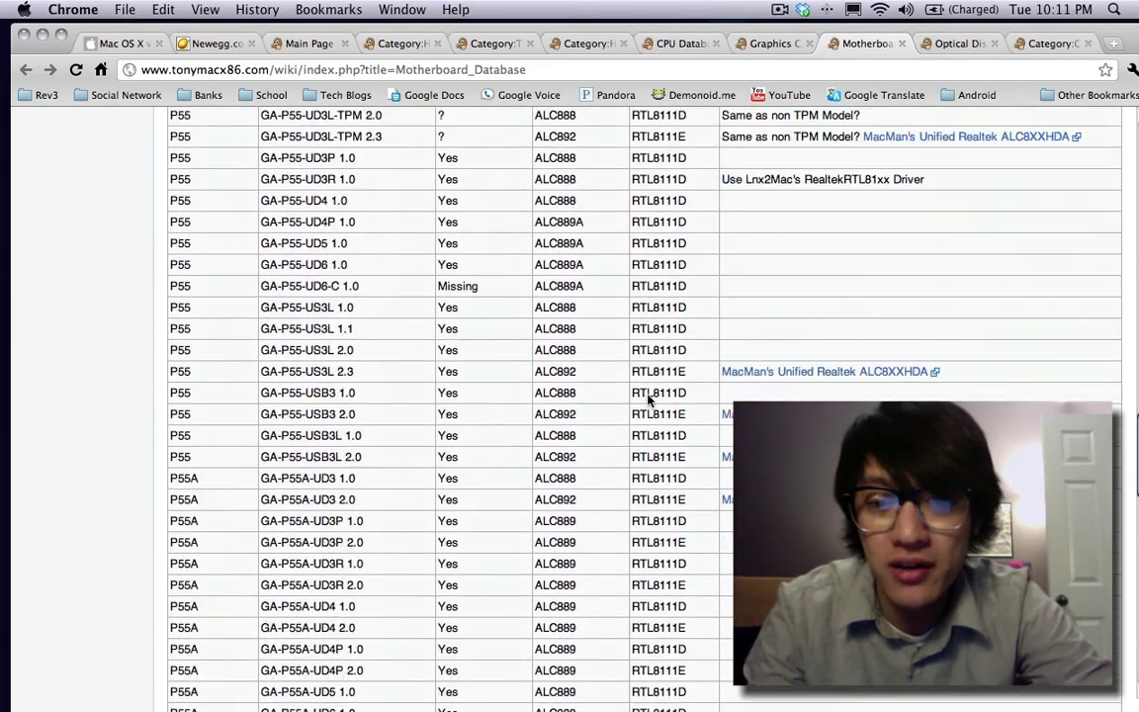
scroll(649, 399, "up", 13)
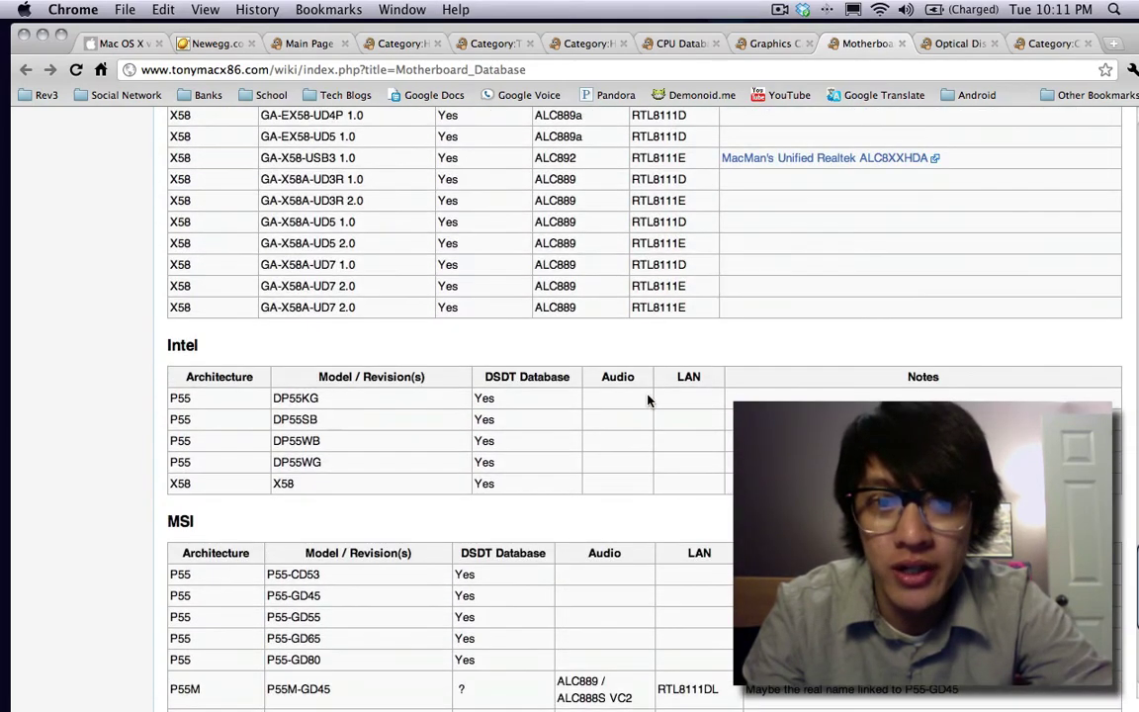
scroll(649, 399, "down", 10)
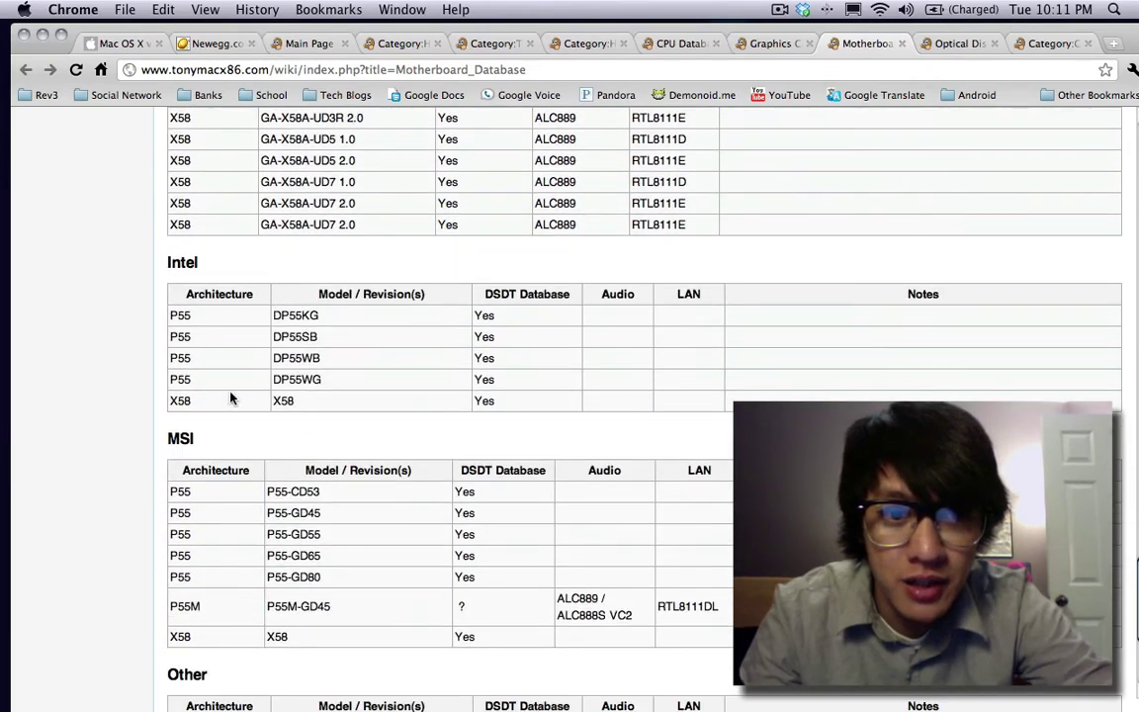
scroll(246, 515, "down", 4)
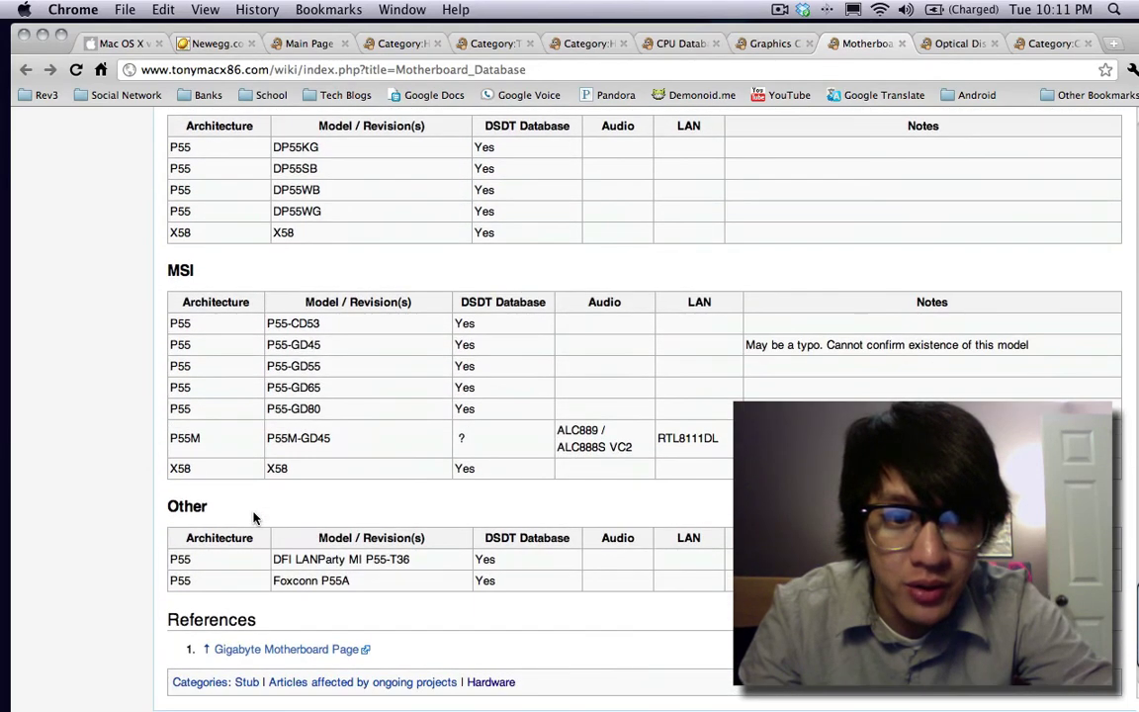
left_click_drag(172, 469, 263, 471)
left_click(282, 454)
Scroll back up the Motherboard Database, then switch to the Optical Disc Drive Database tab
scroll(281, 451, "down", 2)
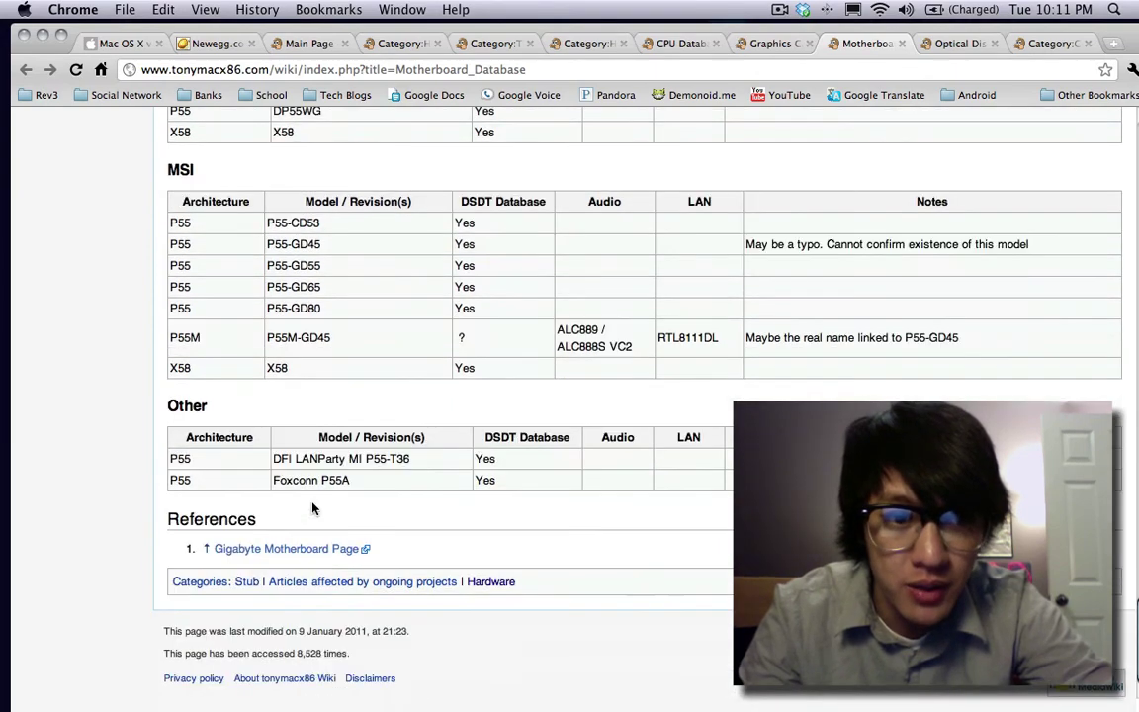
scroll(281, 451, "up", 5)
scroll(312, 505, "up", 15)
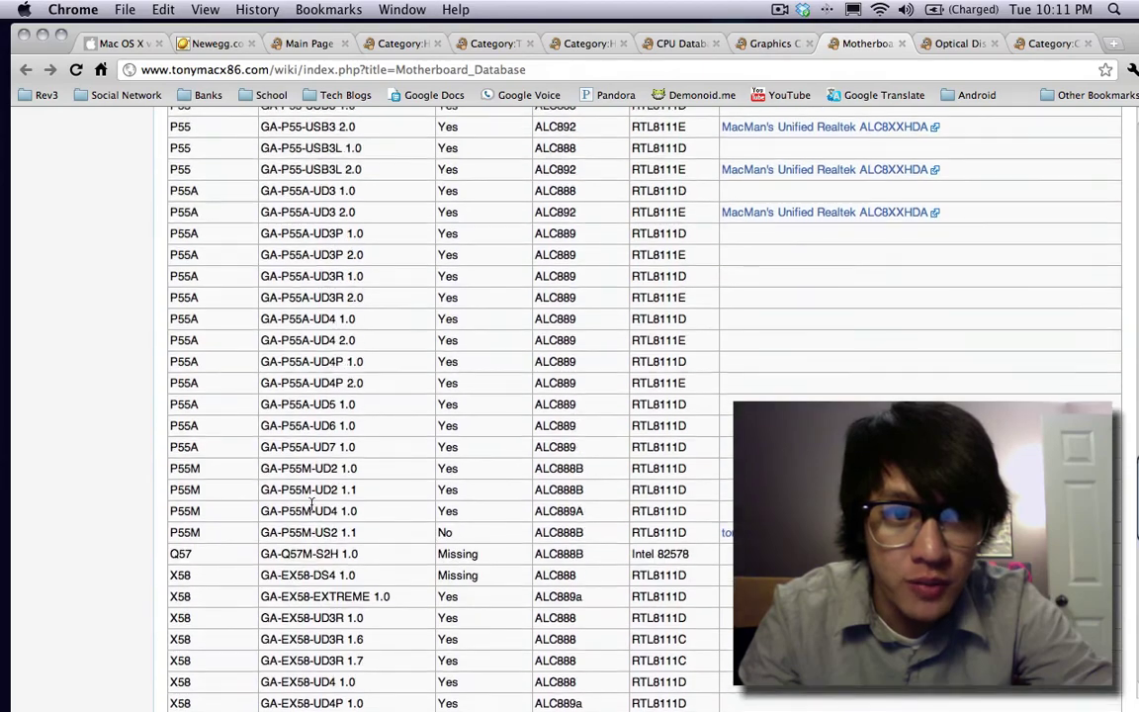
scroll(310, 506, "up", 15)
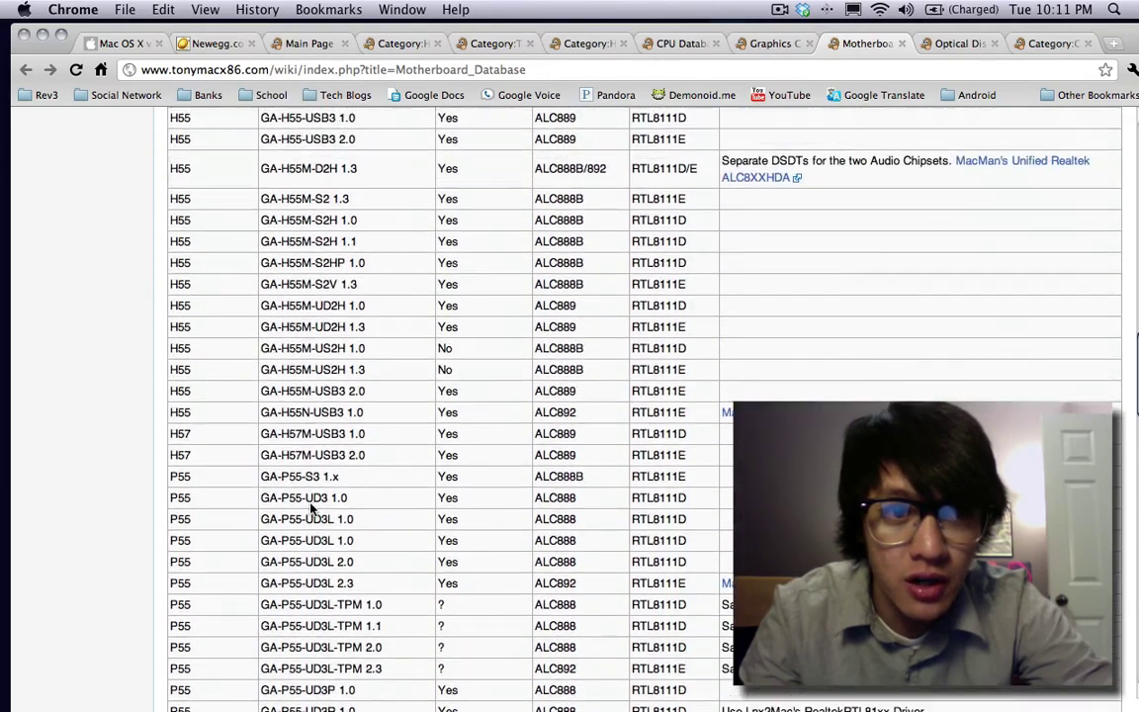
scroll(310, 506, "up", 4)
scroll(310, 507, "down", 15)
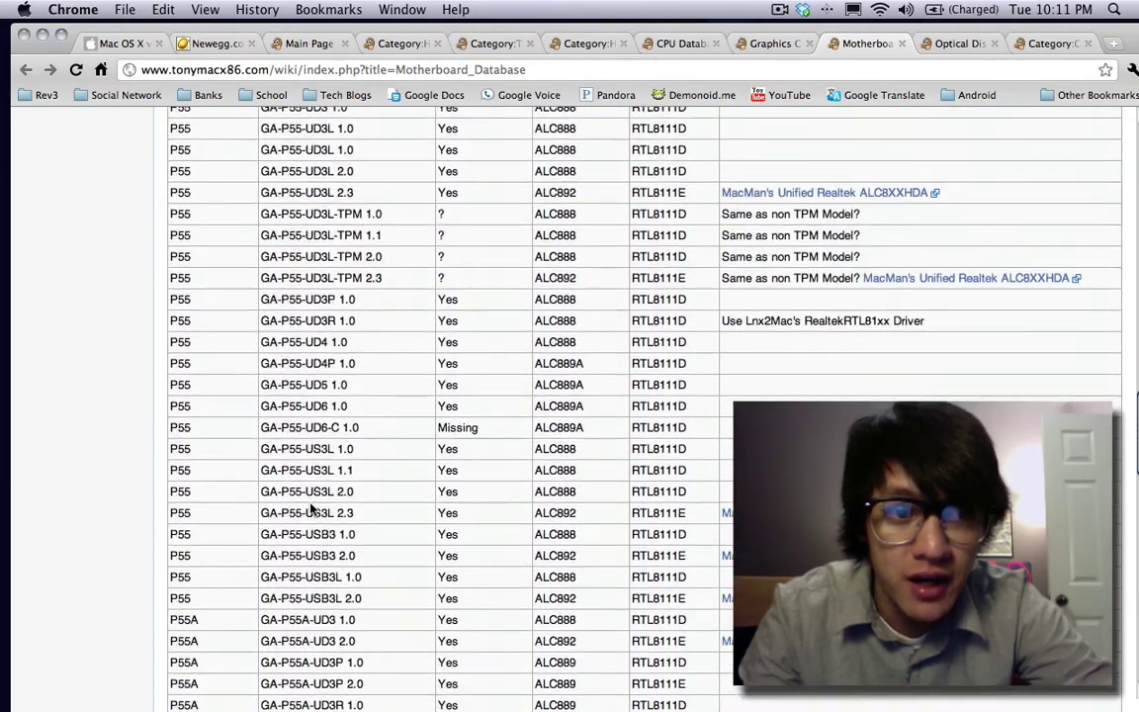
scroll(310, 507, "down", 15)
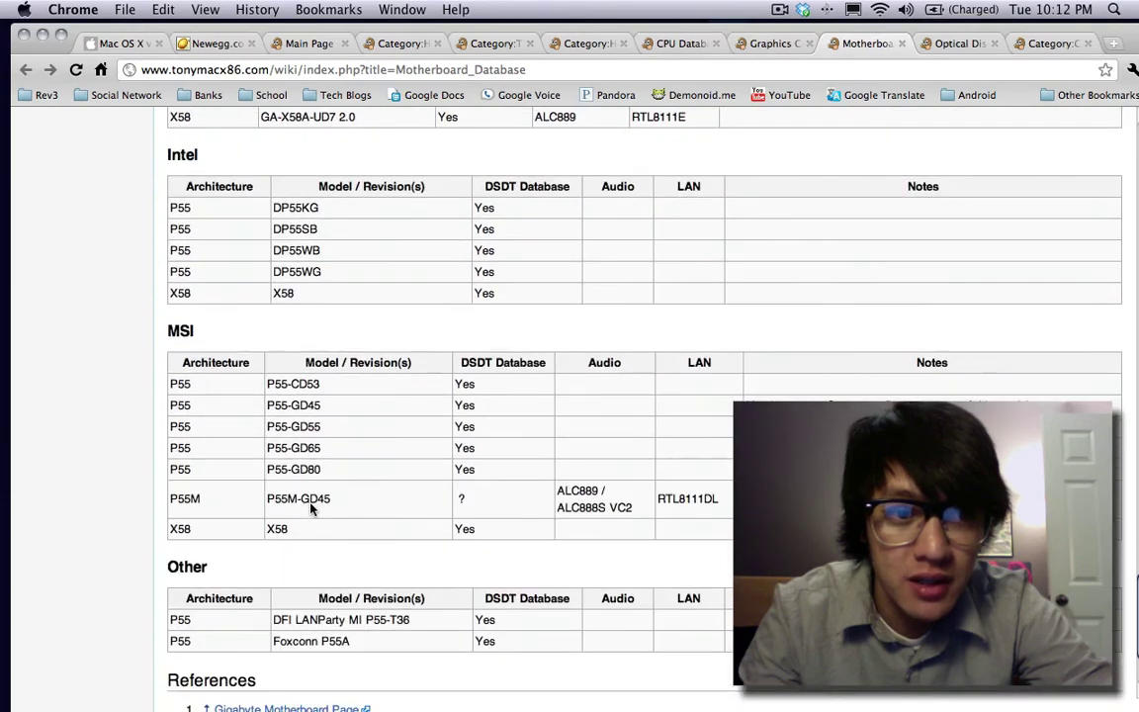
scroll(311, 506, "up", 8)
scroll(310, 506, "up", 20)
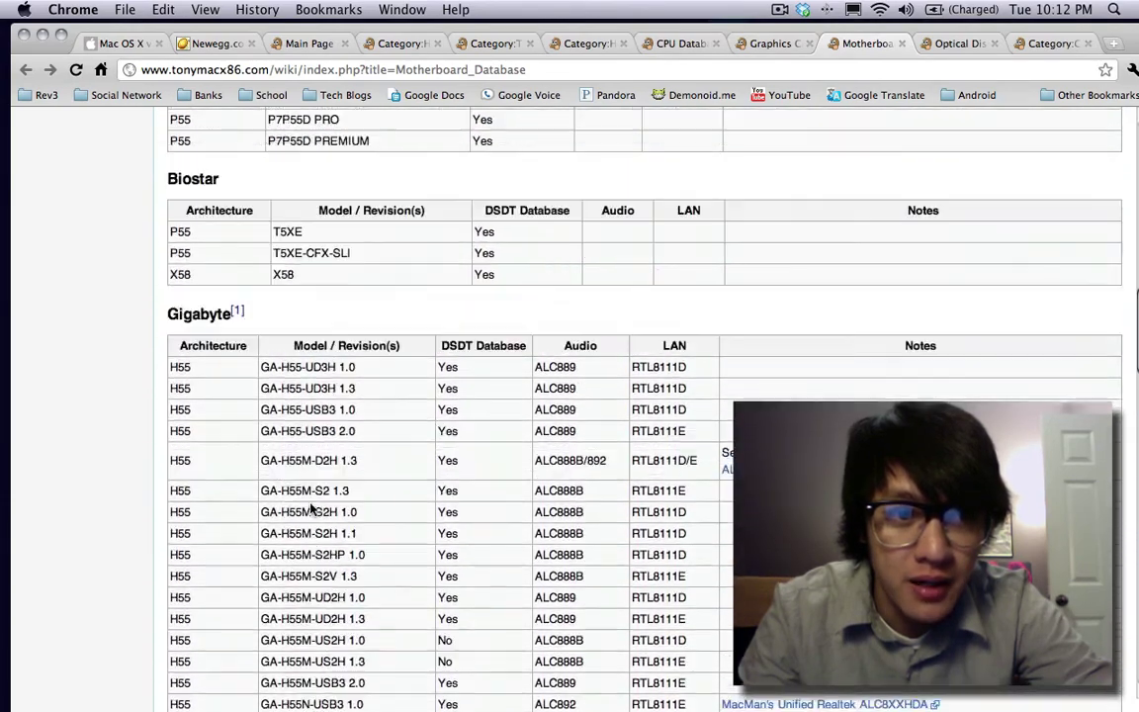
scroll(310, 506, "up", 15)
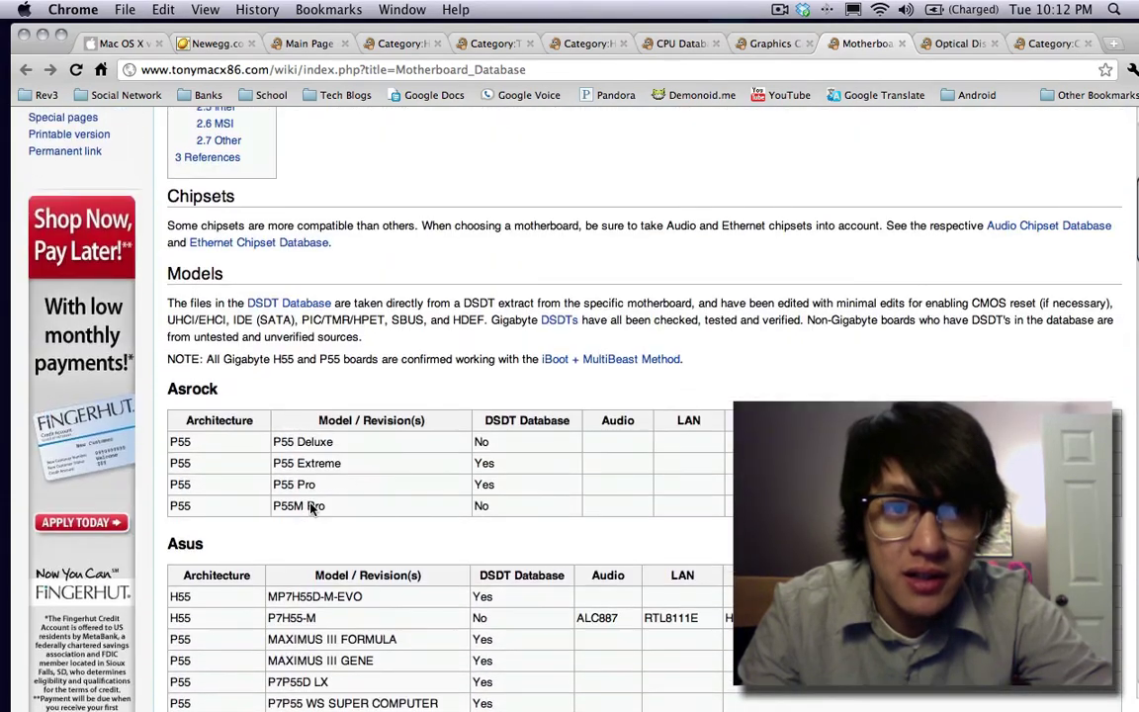
left_click(954, 43)
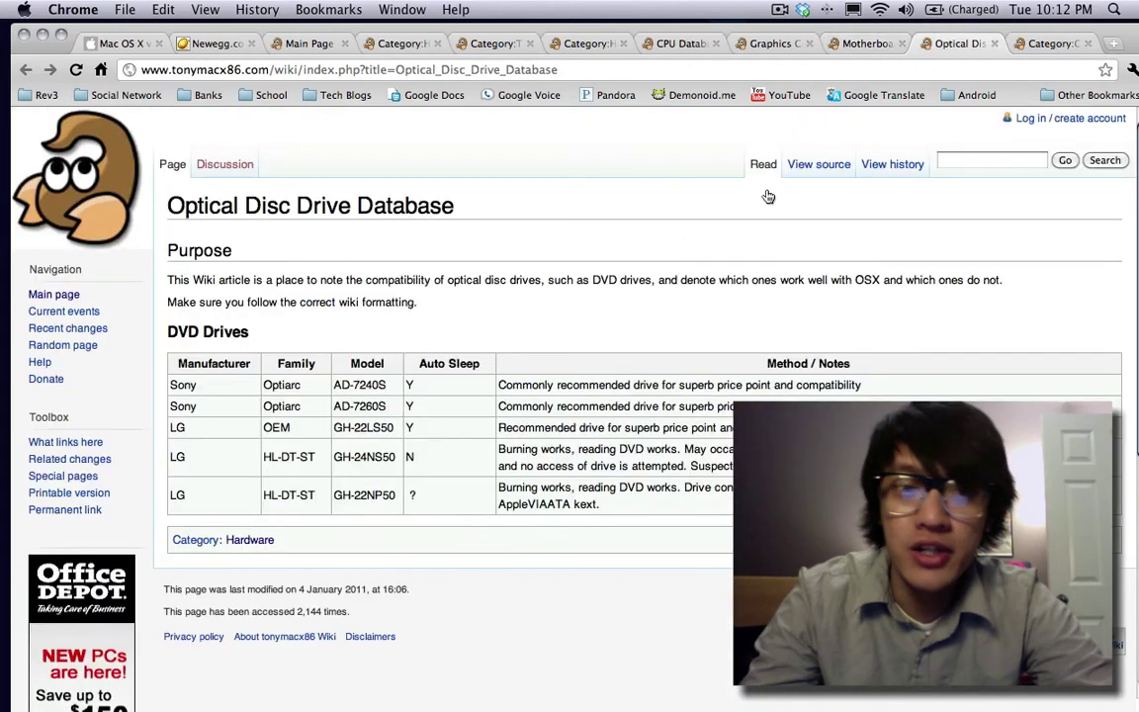
Open the Audio Chipset Database from the Chipsets category page
left_click(1054, 44)
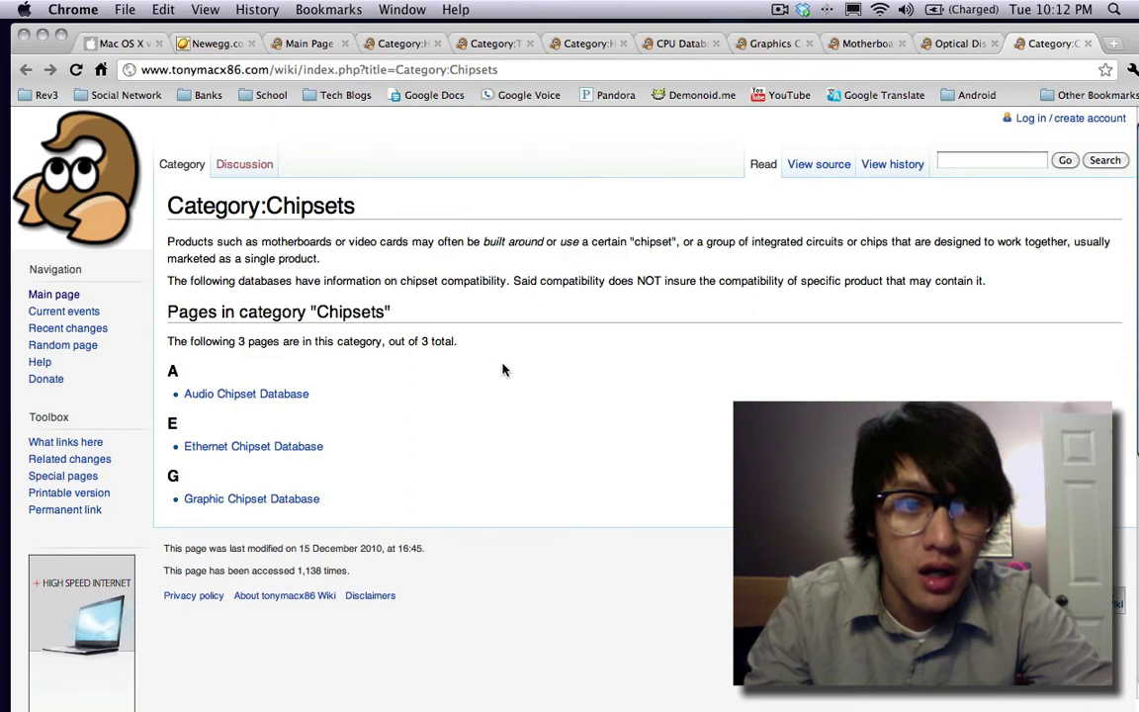
left_click(250, 396)
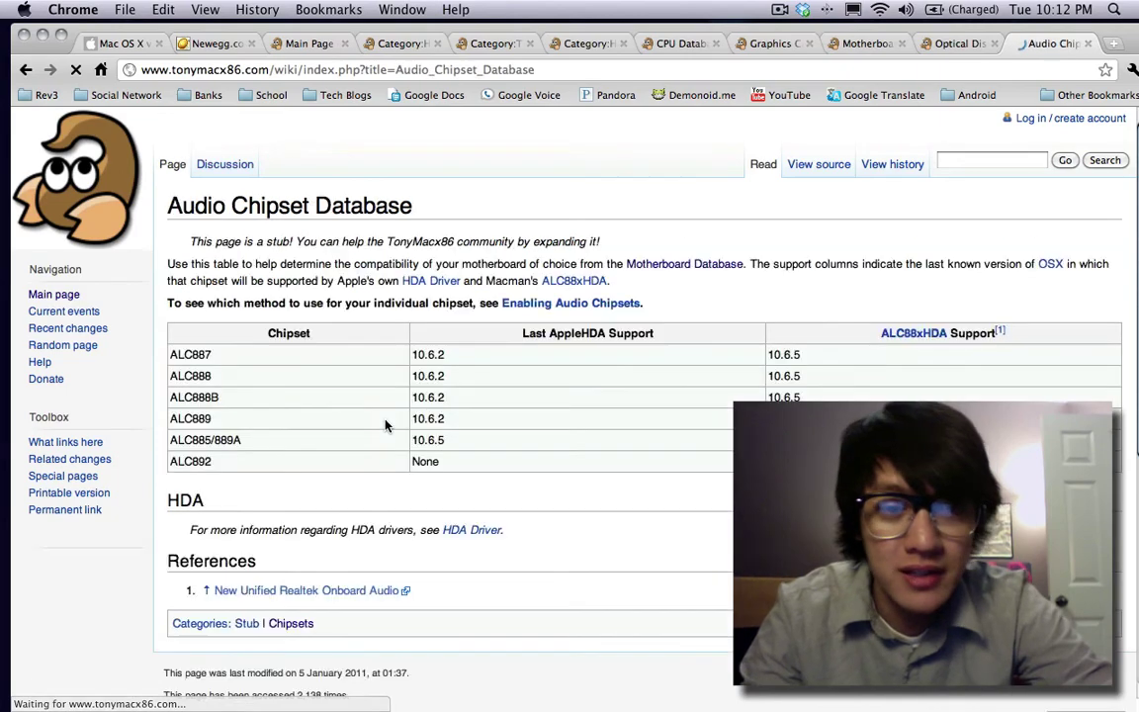
scroll(382, 422, "down", 3)
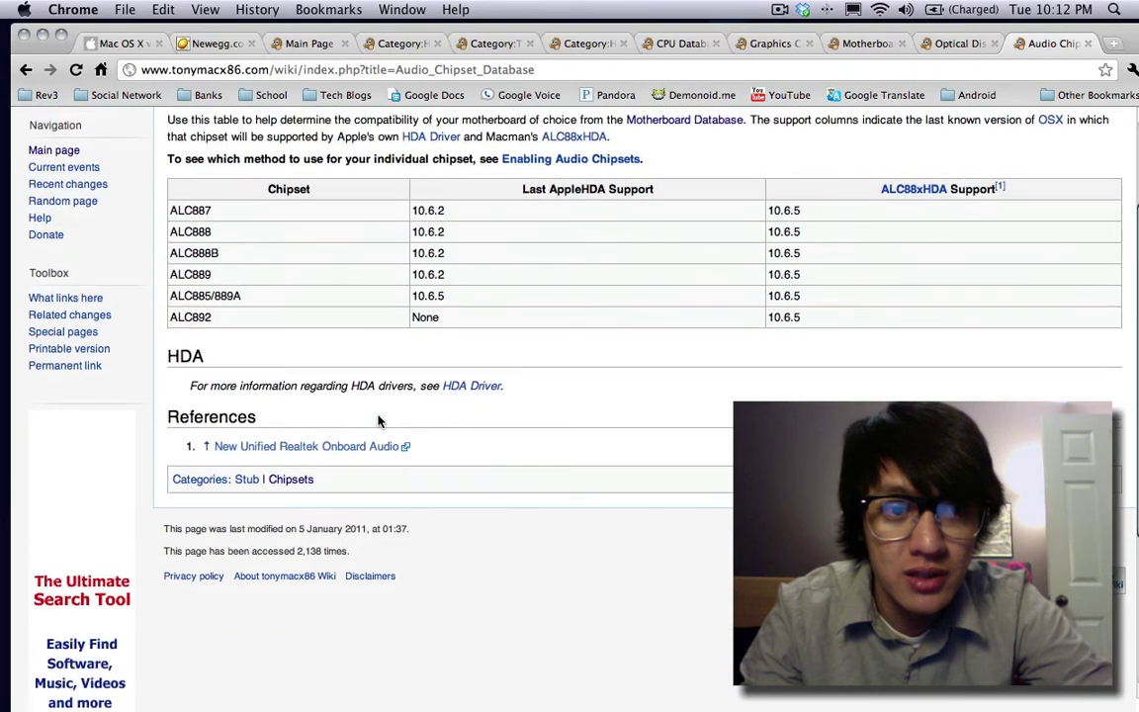
scroll(377, 421, "up", 2)
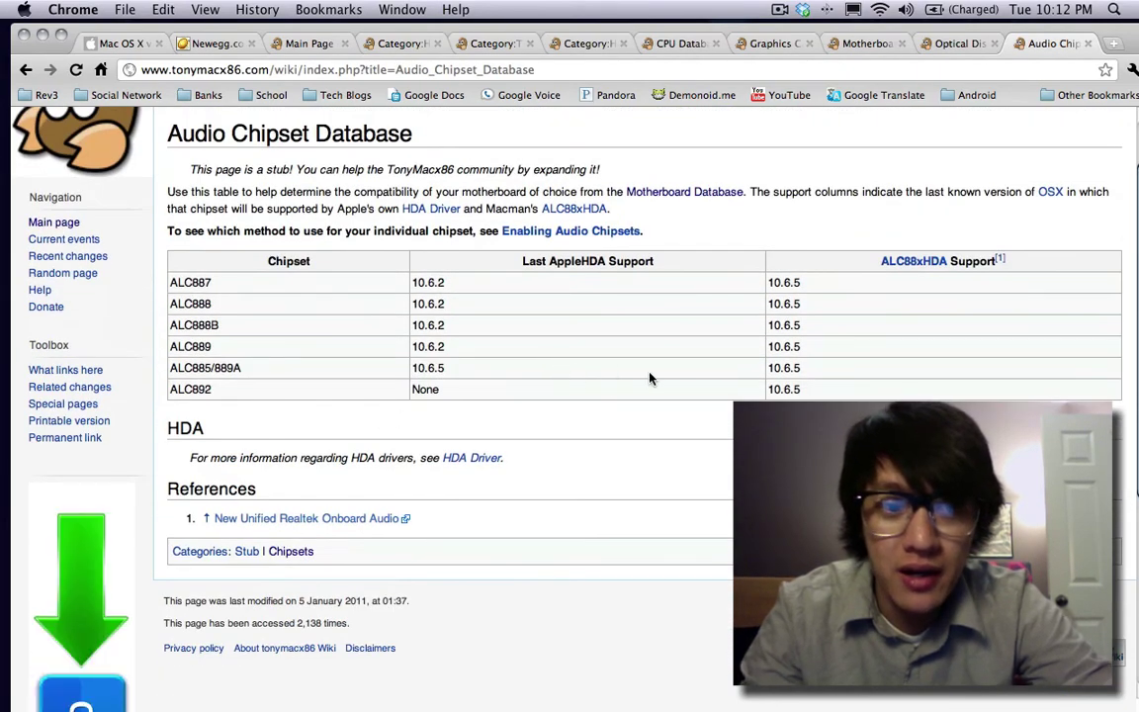
scroll(682, 382, "up", 2)
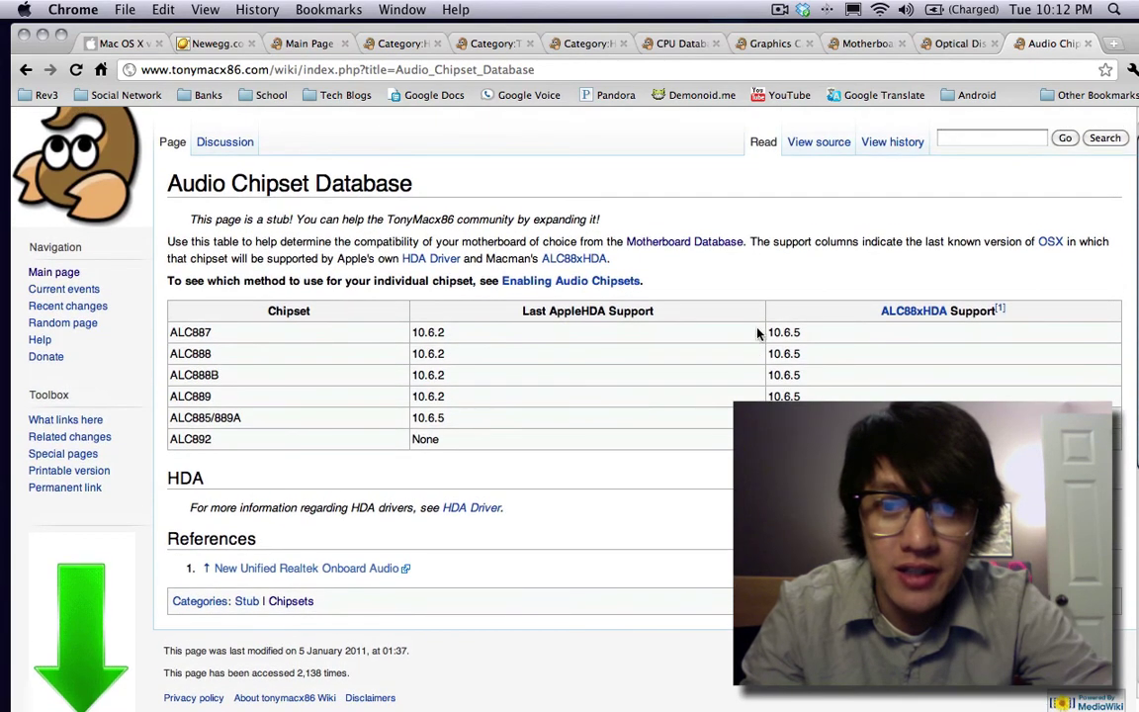
Highlight the 10.6.5 ALC88xHDA support version for ALC887 and ALC888
double_click(775, 332)
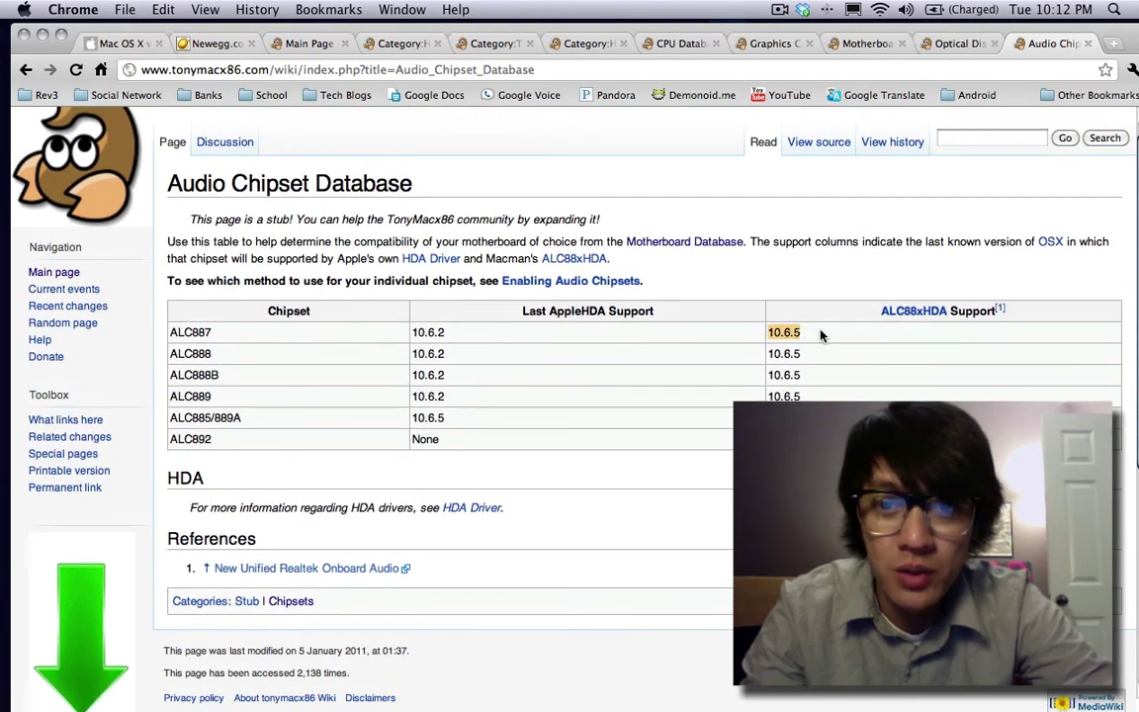
left_click(819, 337)
double_click(771, 333)
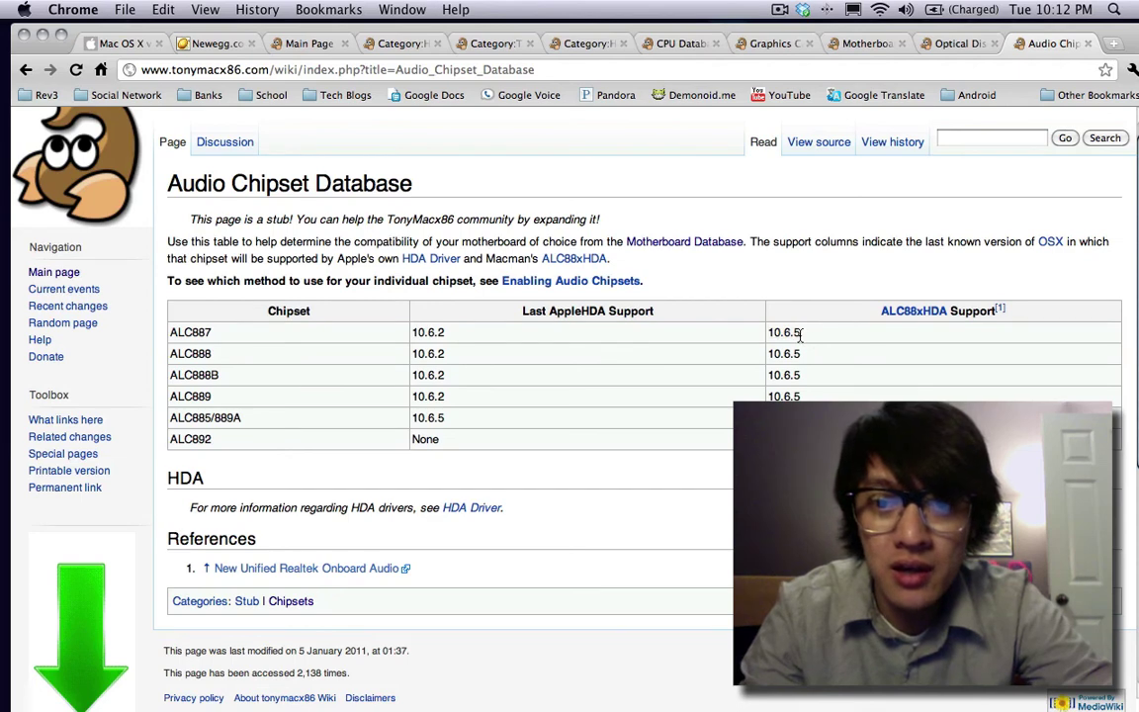
left_click(805, 354)
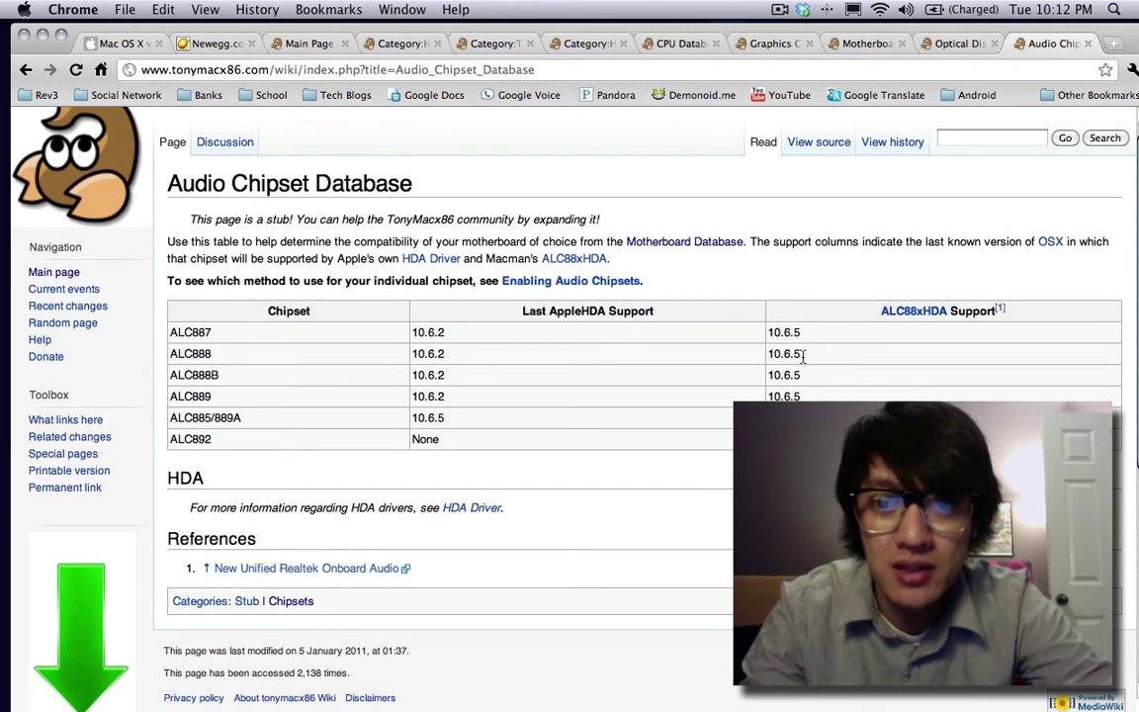
left_click_drag(803, 356, 767, 358)
left_click(811, 358)
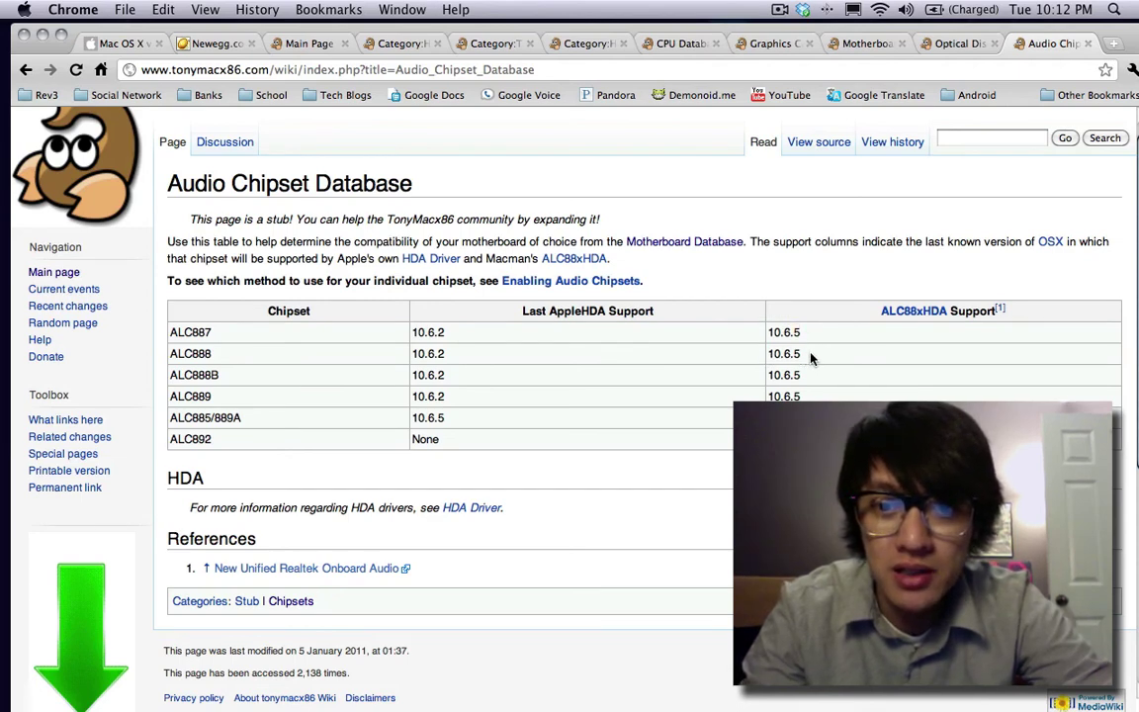
left_click_drag(805, 356, 767, 360)
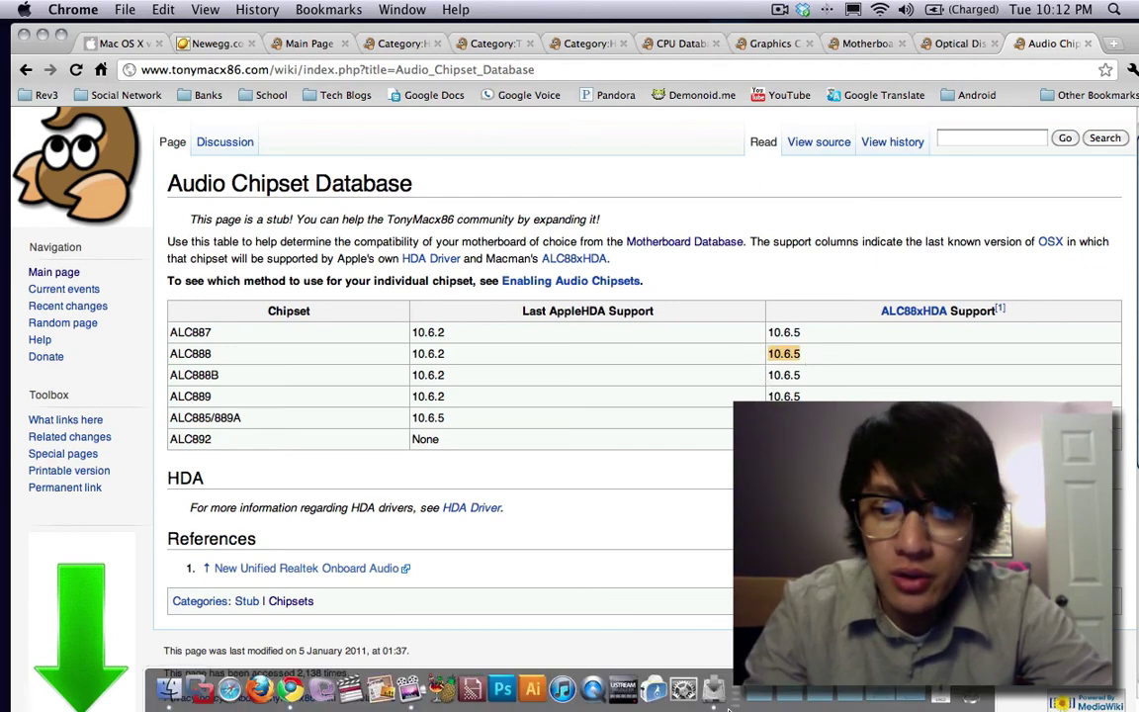
Bring the finished Combined Update installer forward and move its summary to the screen centre
left_click(714, 695)
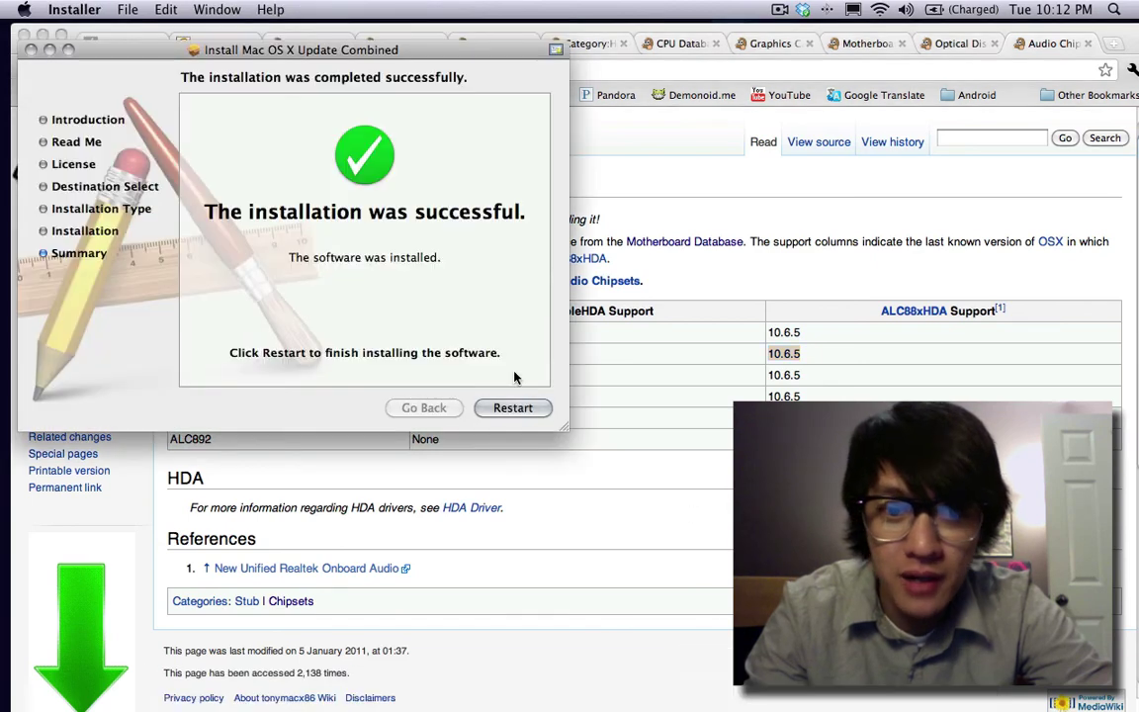
left_click_drag(207, 56, 513, 178)
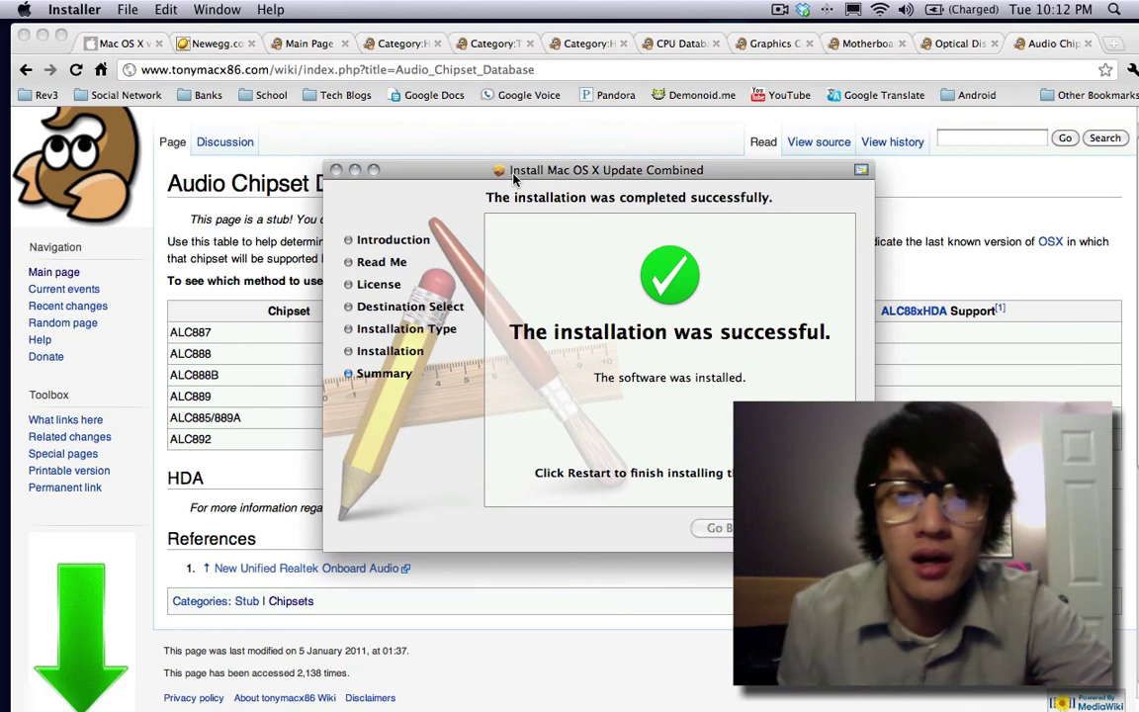